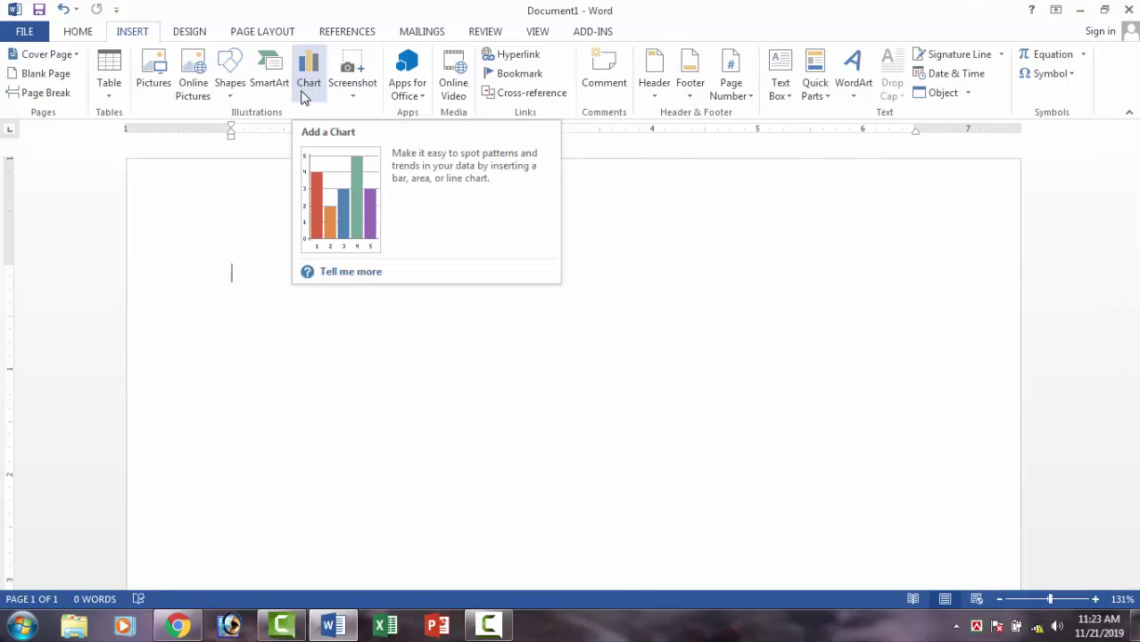
Open the Insert Chart dialog, move it to view the chart types, and close it without inserting.
{"action": "left_click", "coordinate": [311, 75]}
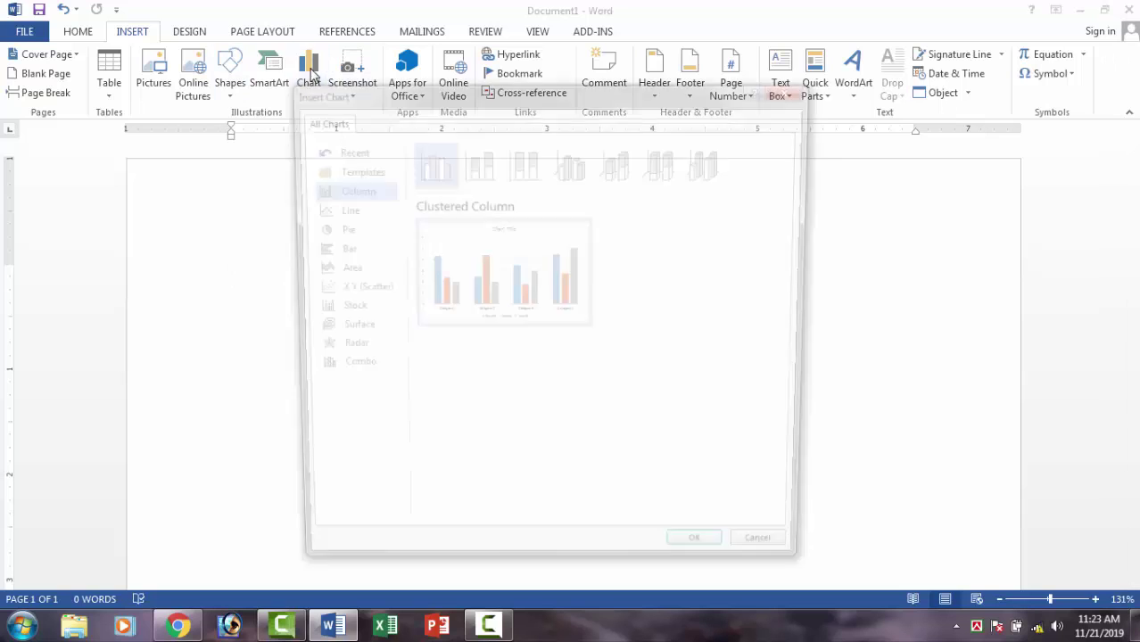
{"action": "left_click_drag", "start_coordinate": [642, 97], "coordinate": [593, 124]}
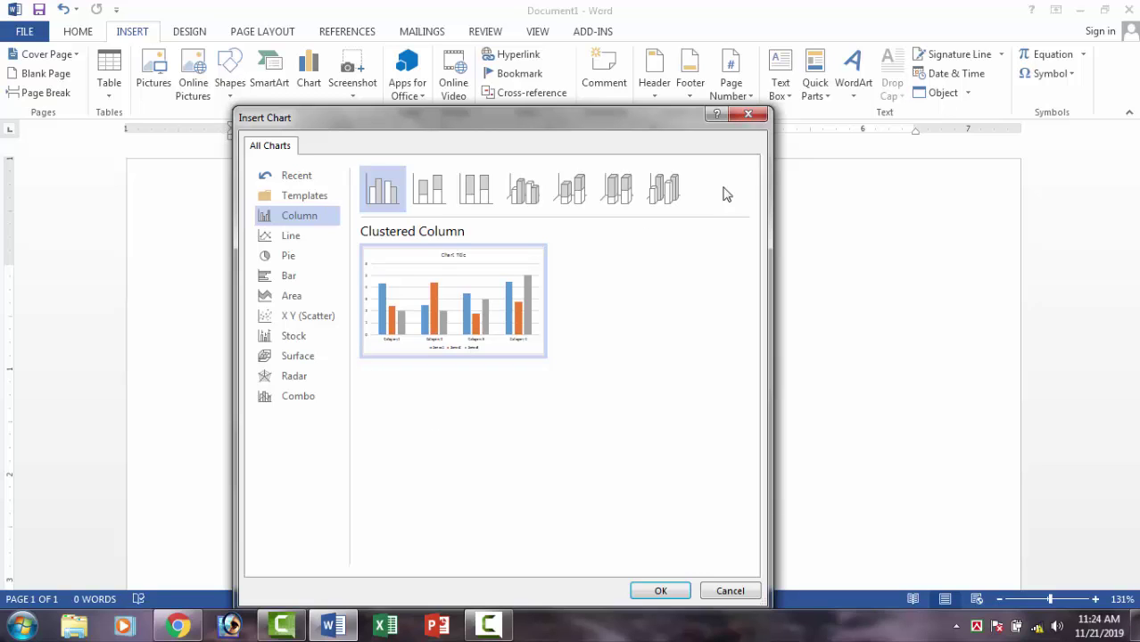
{"action": "left_click", "coordinate": [748, 114]}
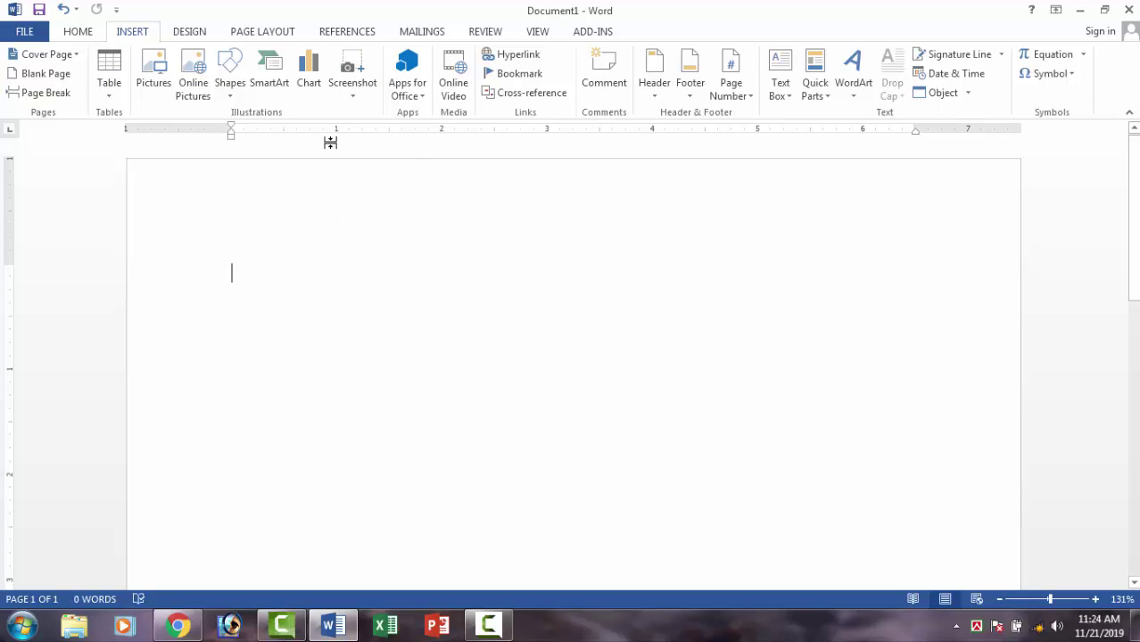
{"action": "left_click", "coordinate": [352, 100]}
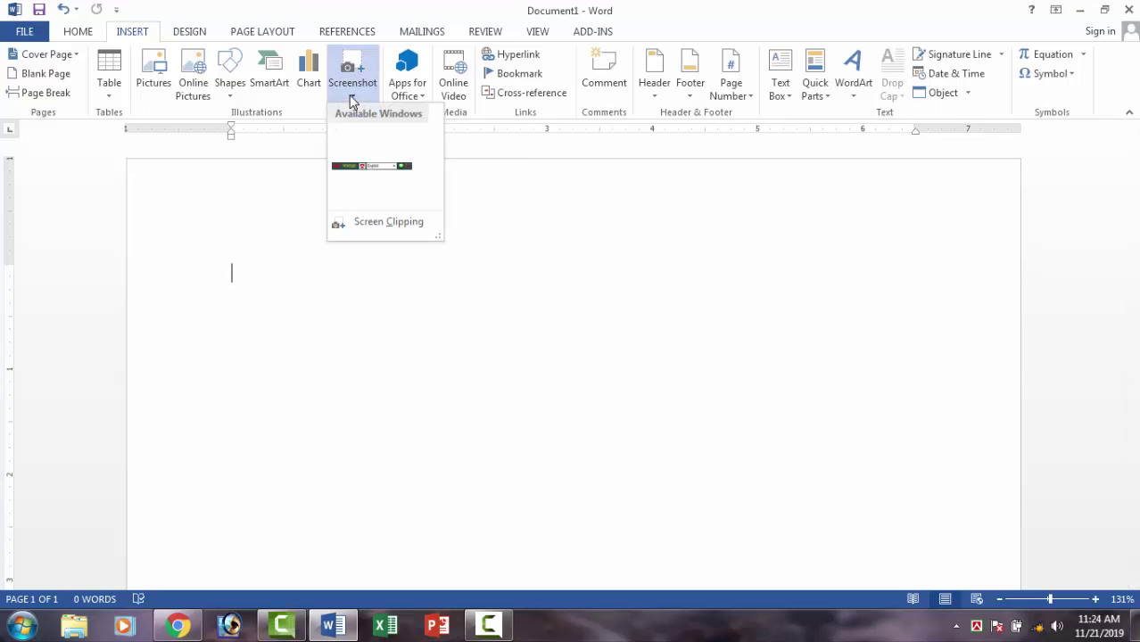
{"action": "left_click", "coordinate": [382, 225]}
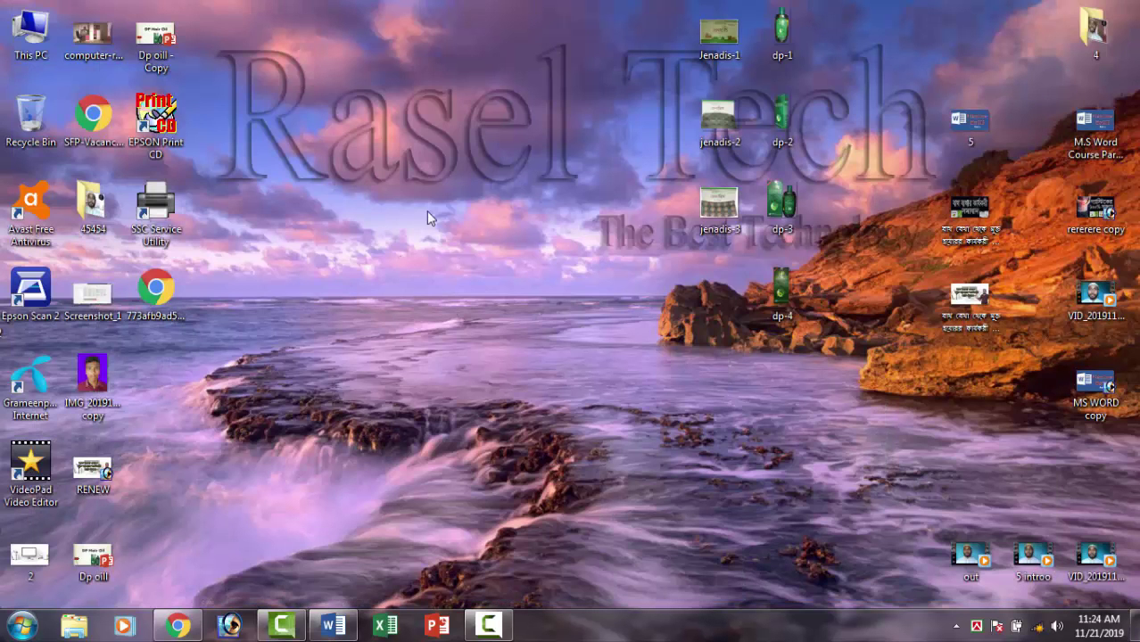
{"action": "left_click_drag", "start_coordinate": [7, 7], "coordinate": [1002, 494]}
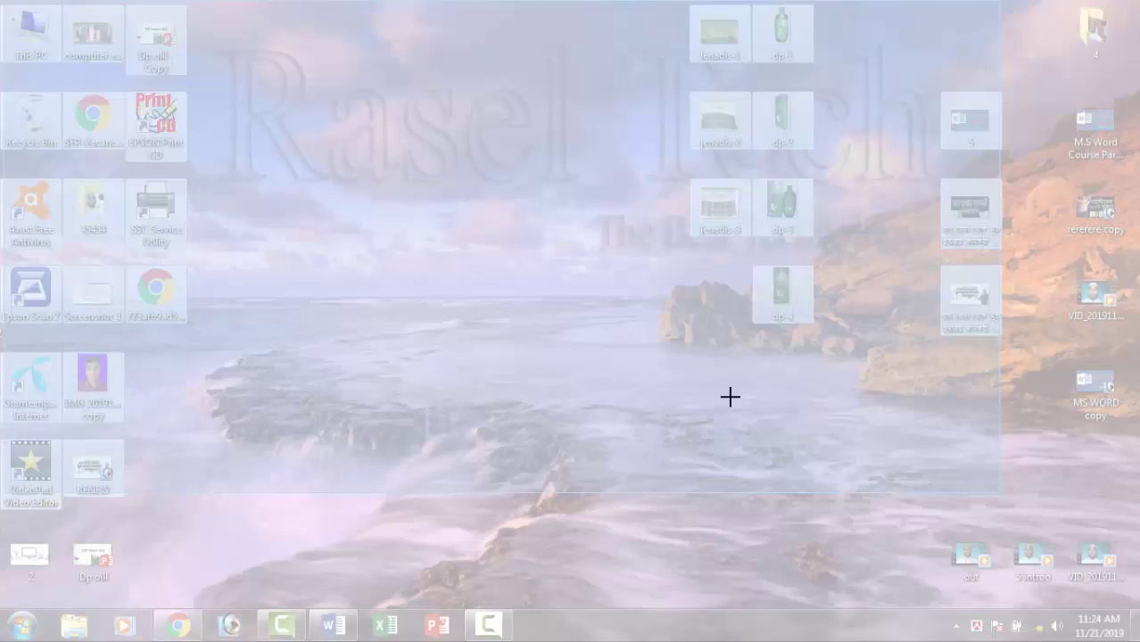
{"action": "left_click_drag", "start_coordinate": [198, 24], "coordinate": [908, 539]}
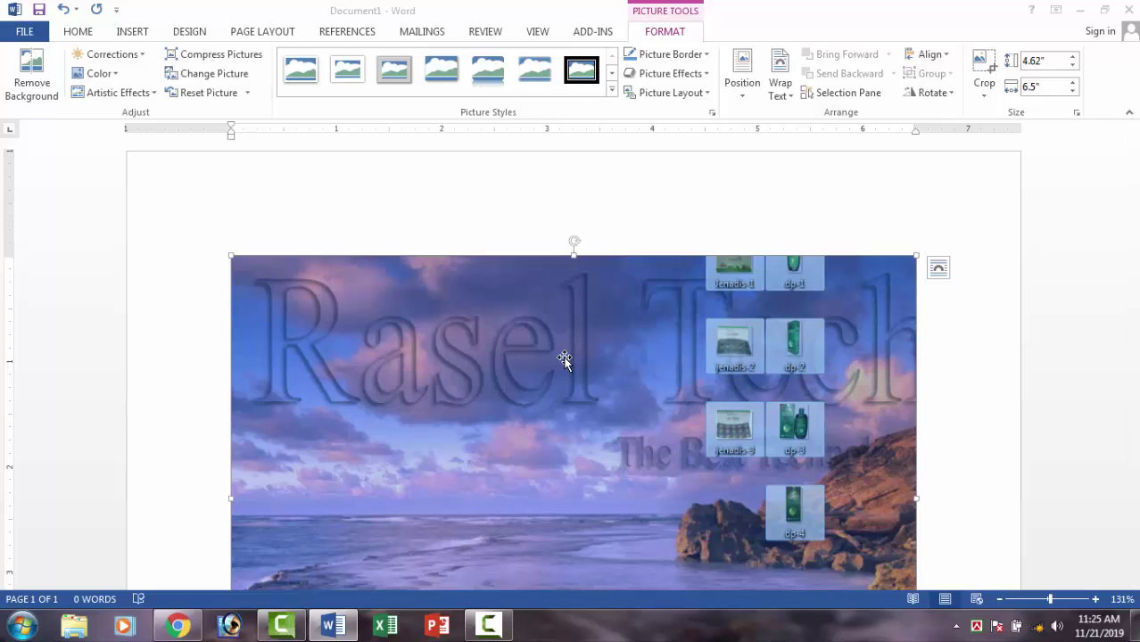
{"action": "left_click", "coordinate": [956, 627]}
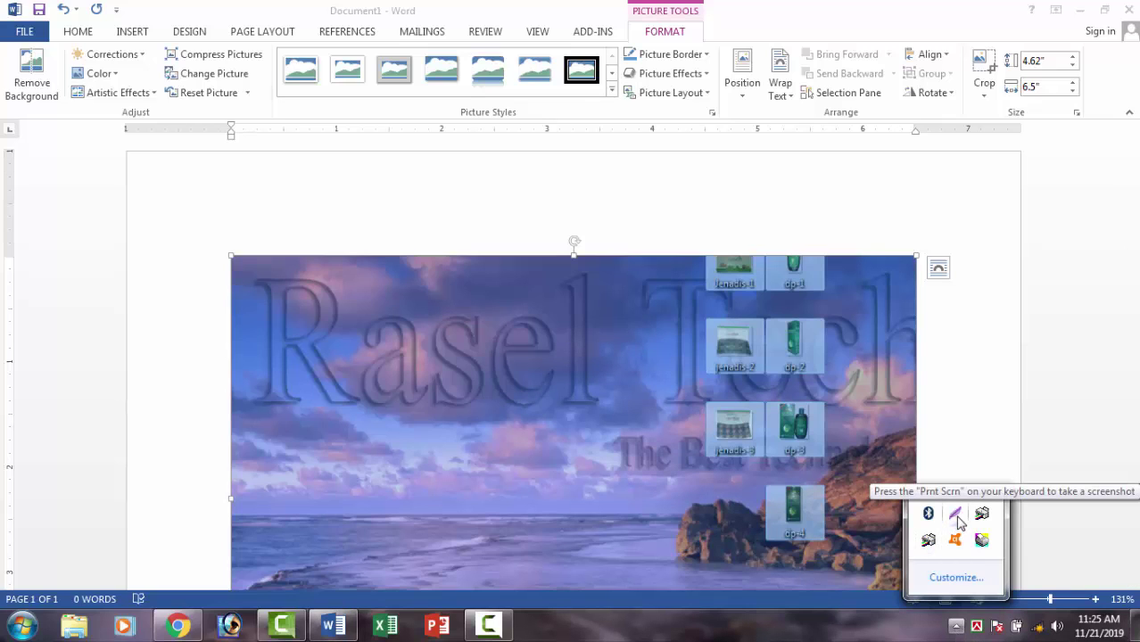
{"action": "left_click", "coordinate": [956, 627]}
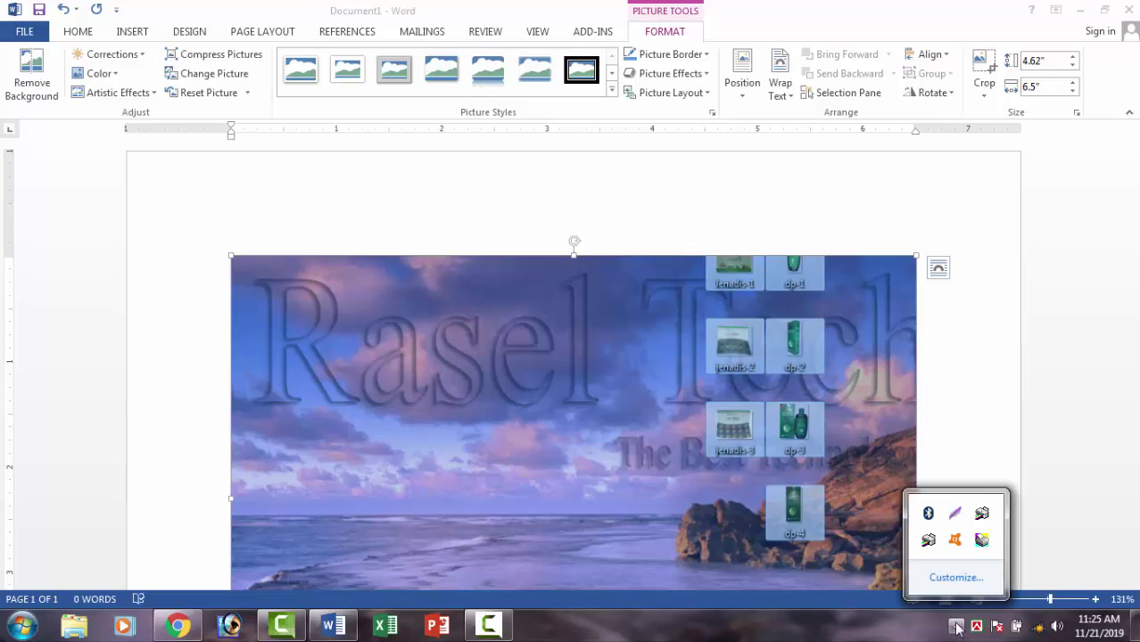
{"action": "left_click", "coordinate": [954, 513]}
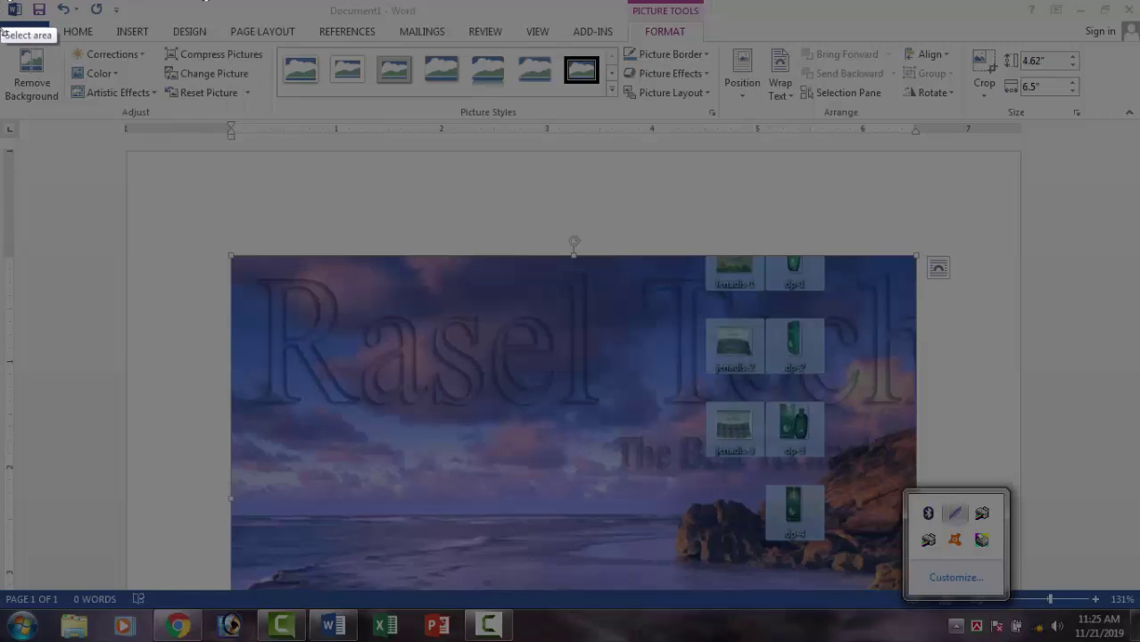
{"action": "left_click_drag", "start_coordinate": [1, 4], "coordinate": [746, 576]}
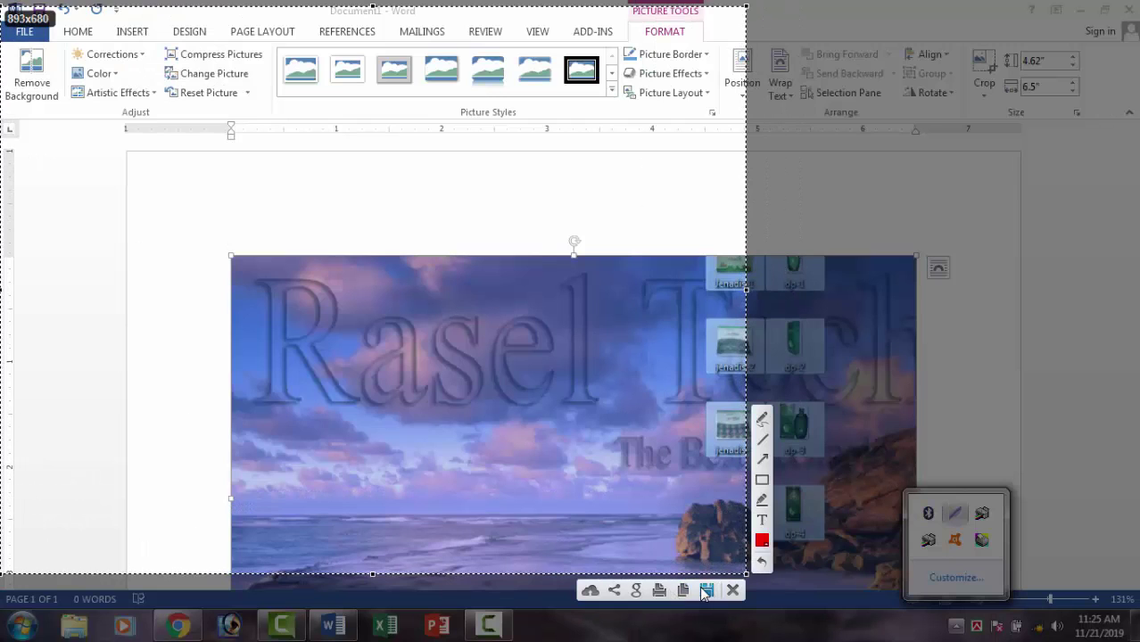
{"action": "left_click", "coordinate": [706, 591]}
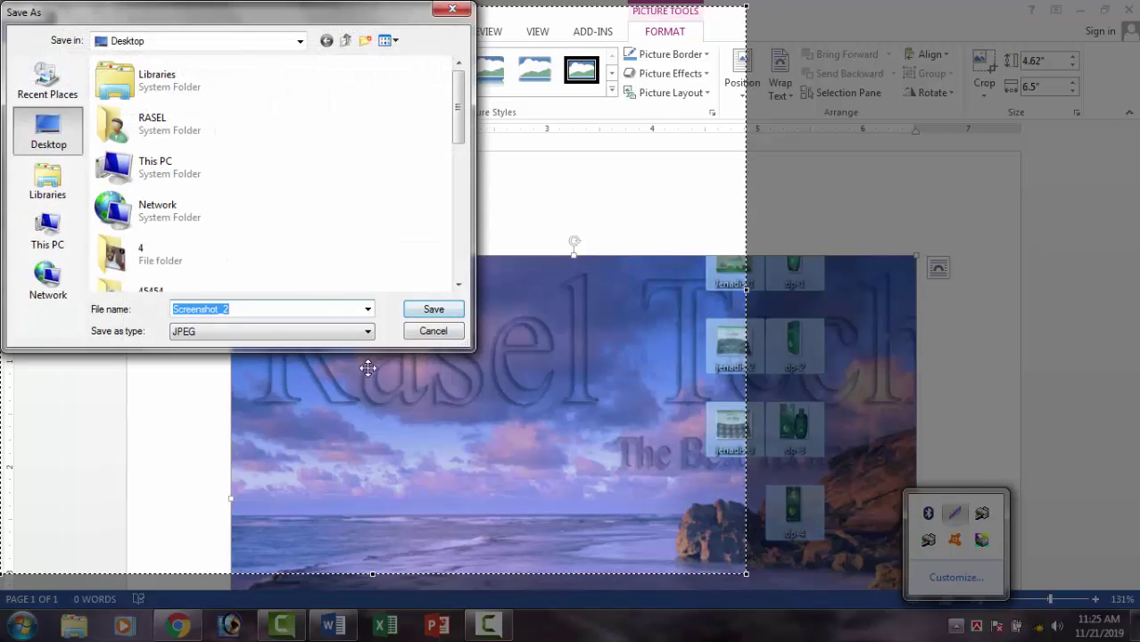
{"action": "left_click", "coordinate": [433, 330]}
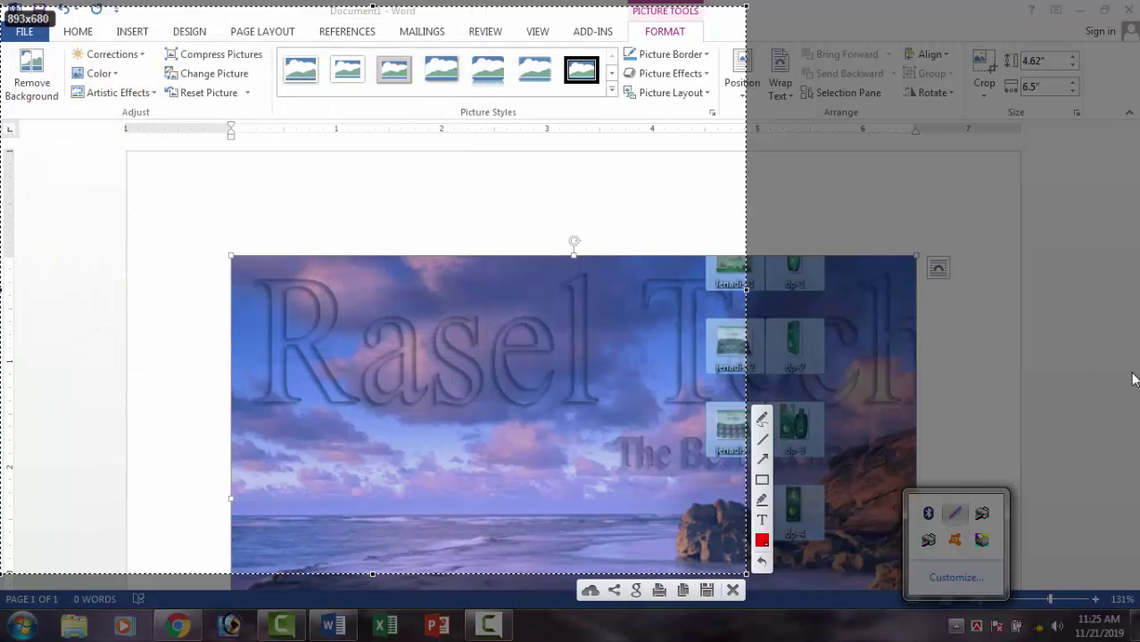
{"action": "left_click", "coordinate": [733, 592]}
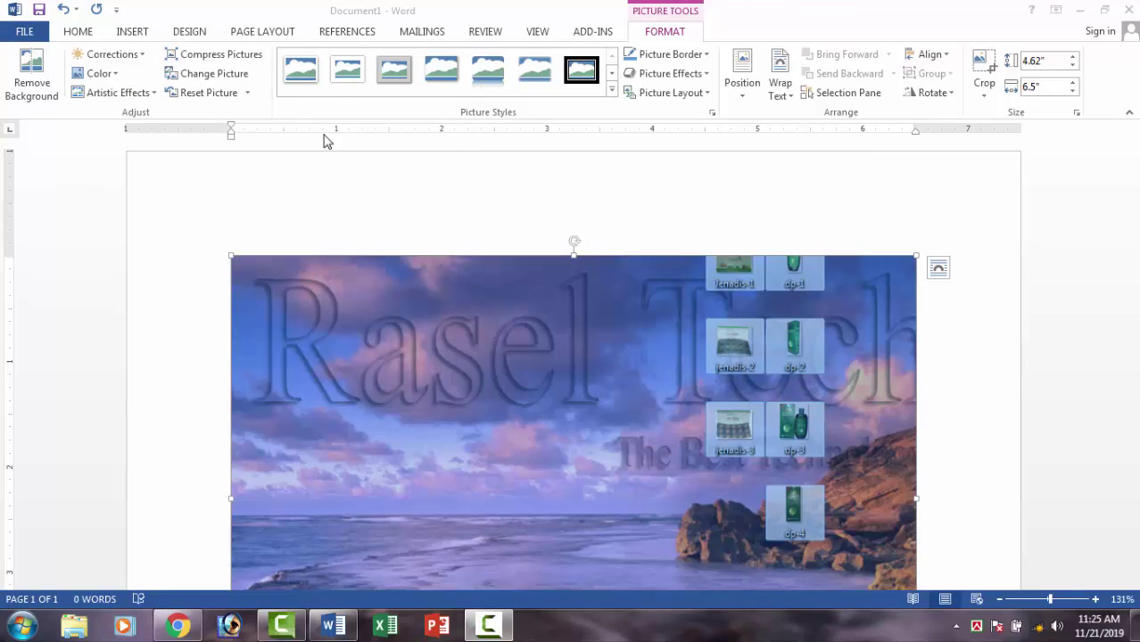
{"action": "left_click", "coordinate": [510, 389]}
{"action": "key", "text": "Delete"}
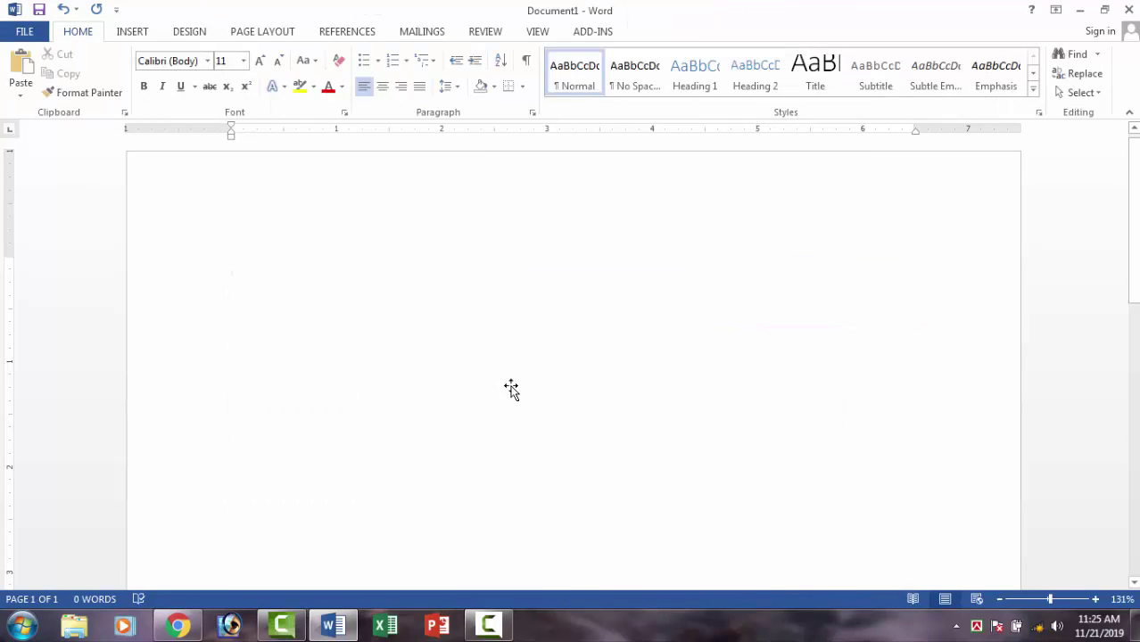
{"action": "left_click", "coordinate": [132, 32]}
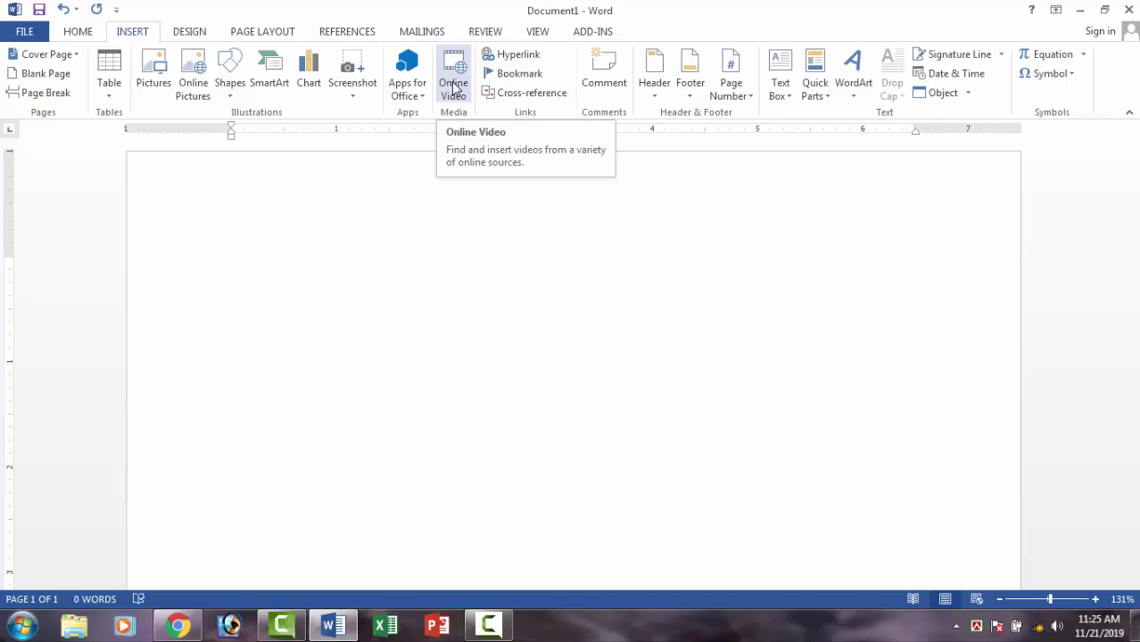
{"action": "left_click", "coordinate": [455, 83]}
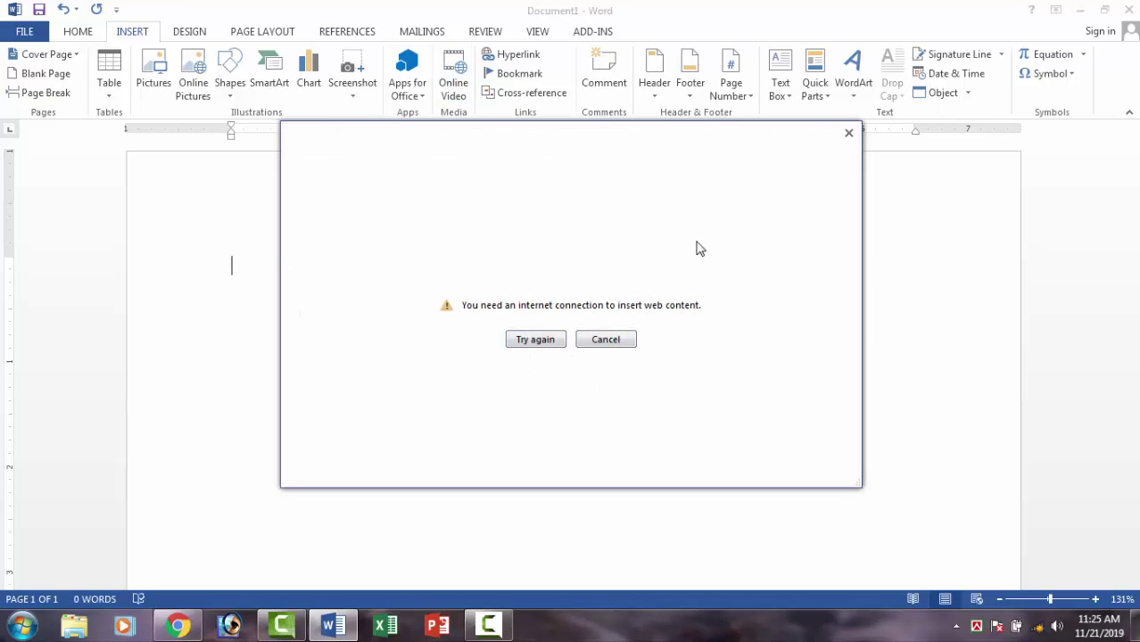
{"action": "left_click", "coordinate": [849, 134]}
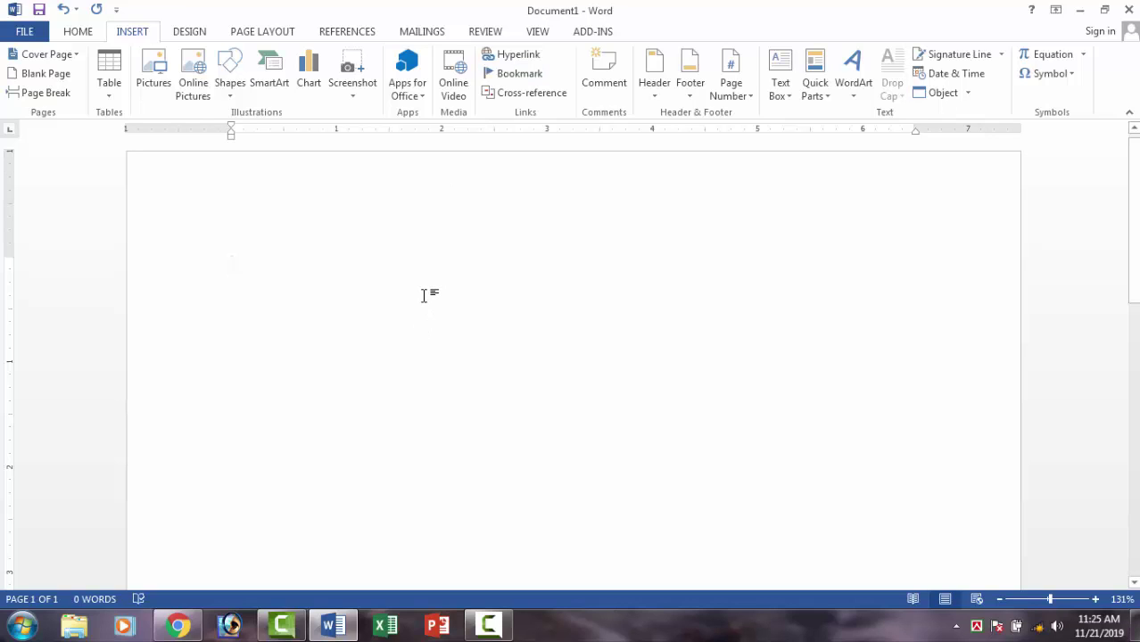
{"action": "type", "text": "www.edulifebd.com"}
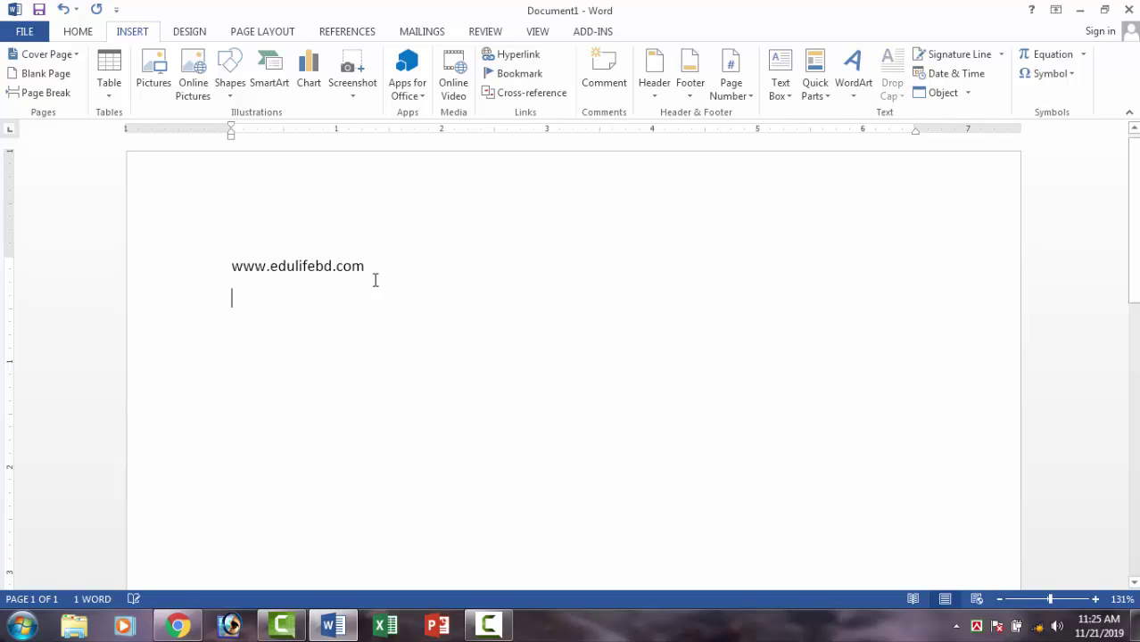
{"action": "left_click_drag", "start_coordinate": [374, 273], "coordinate": [228, 279]}
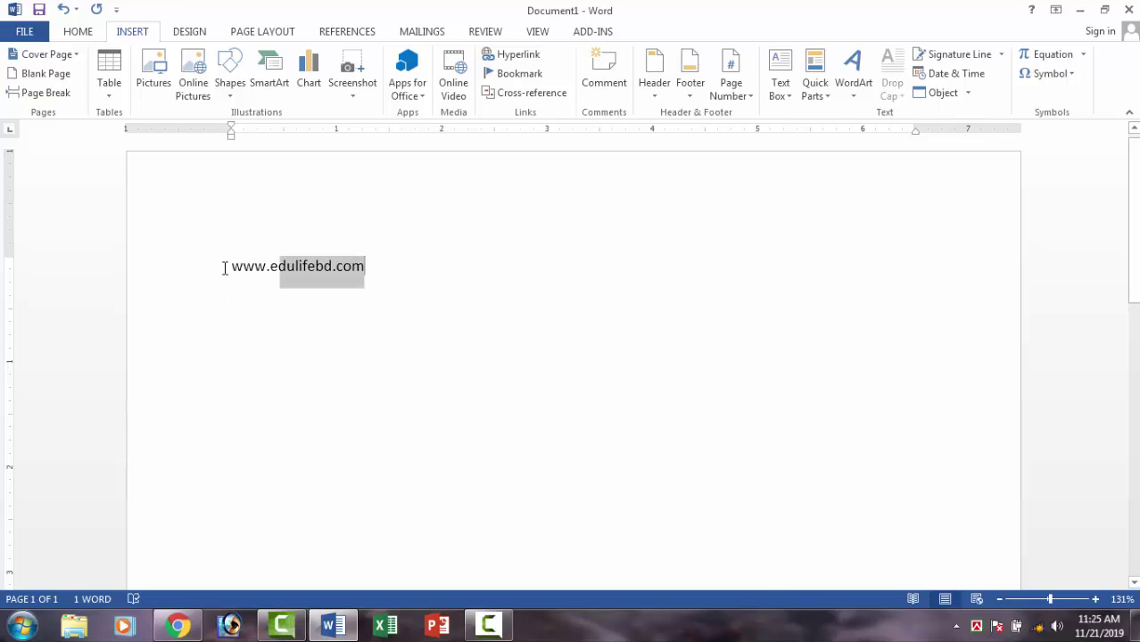
{"action": "left_click", "coordinate": [369, 291]}
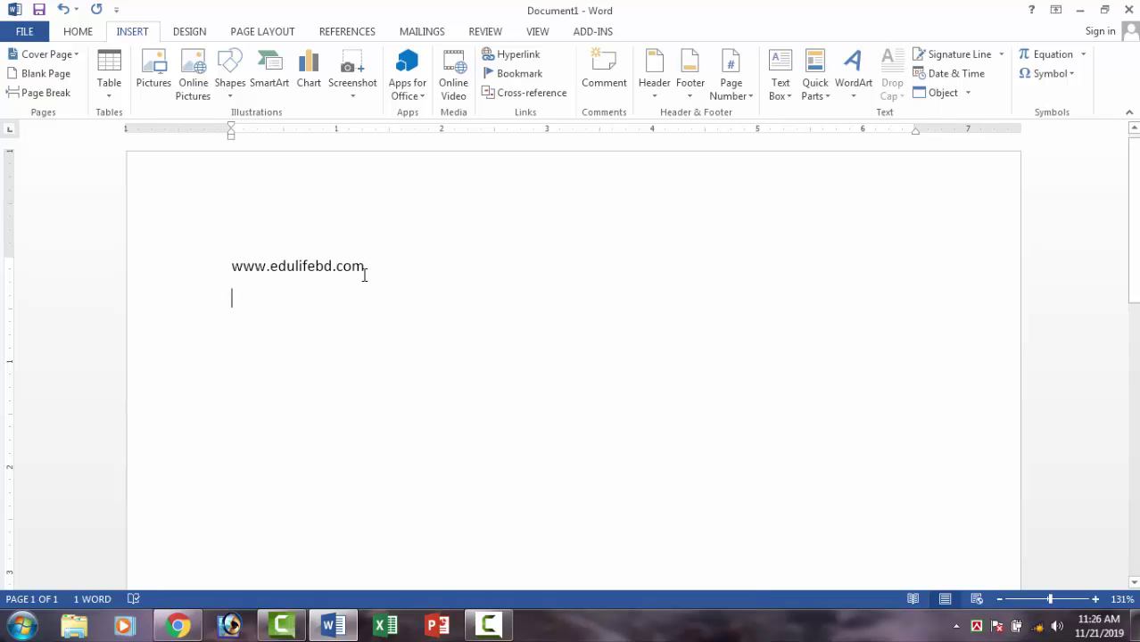
{"action": "left_click_drag", "start_coordinate": [370, 270], "coordinate": [236, 270]}
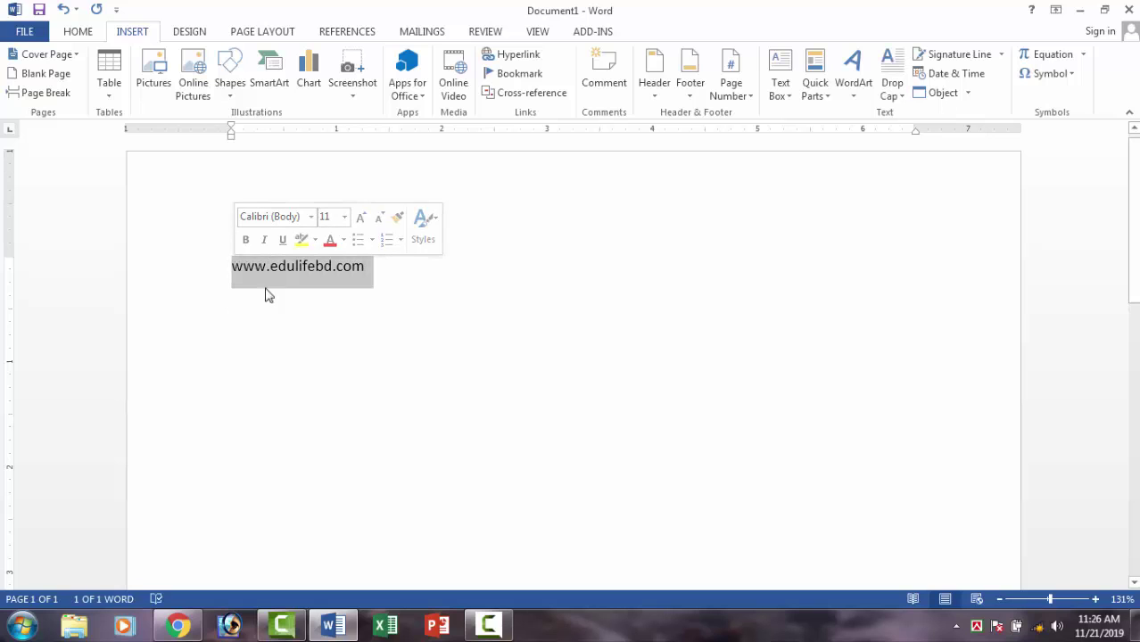
{"action": "left_click", "coordinate": [410, 233]}
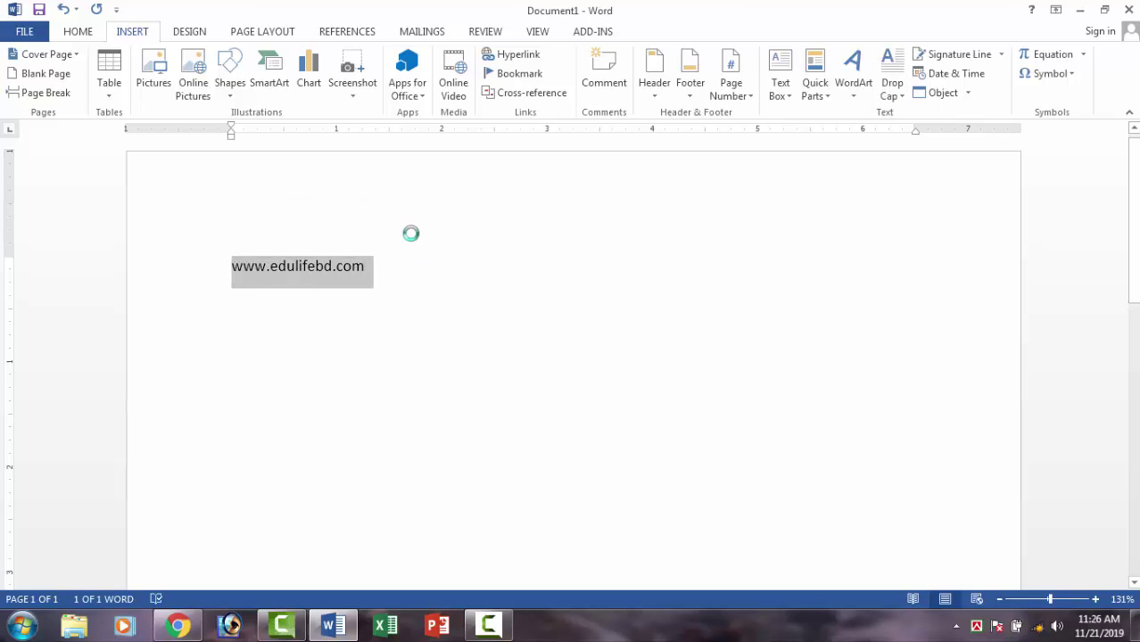
{"action": "left_click", "coordinate": [515, 55]}
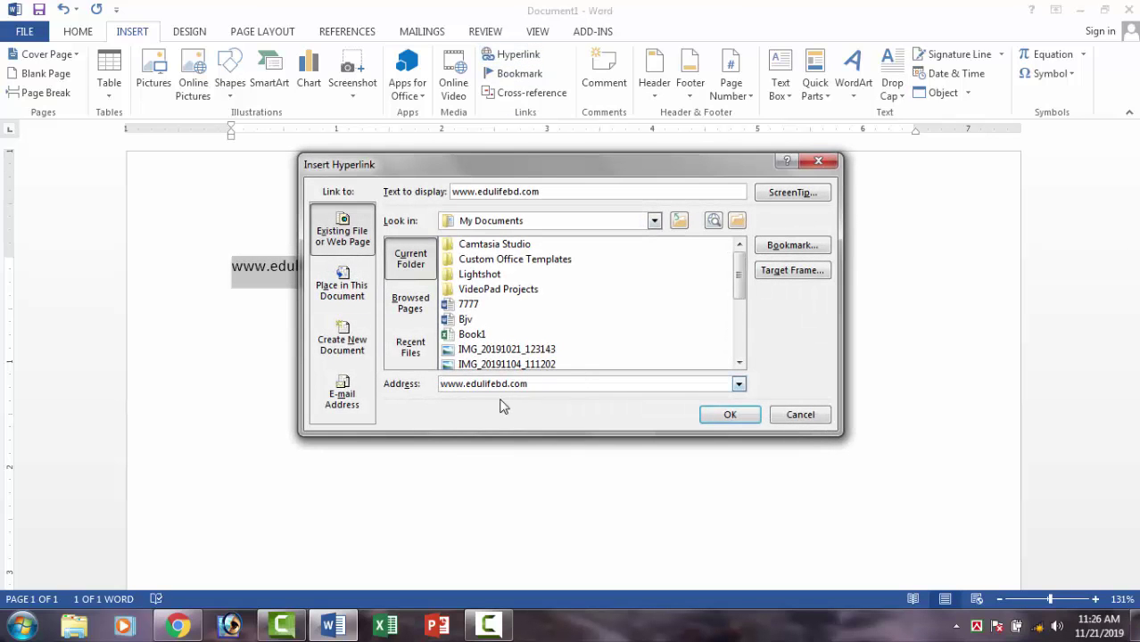
{"action": "left_click_drag", "start_coordinate": [555, 386], "coordinate": [431, 384]}
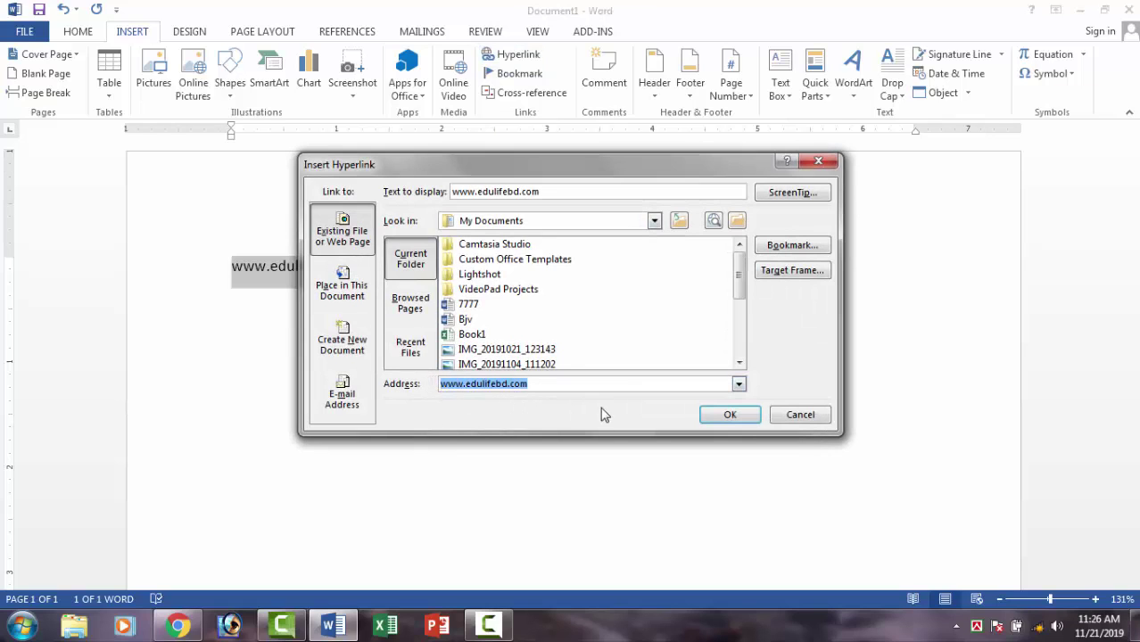
{"action": "left_click", "coordinate": [728, 414]}
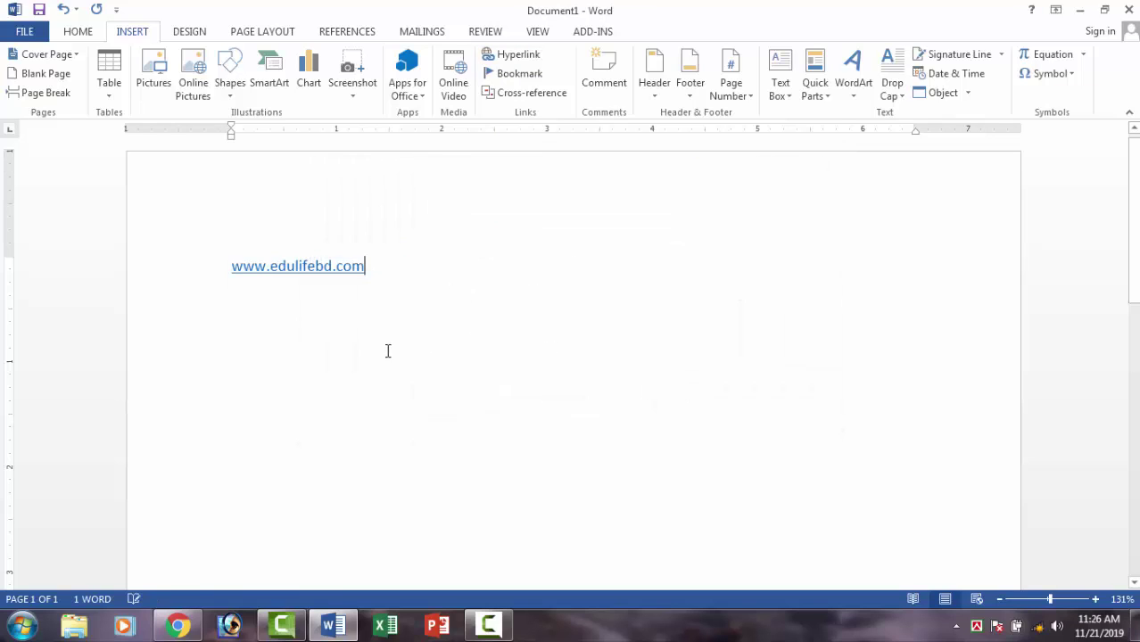
{"action": "left_click", "coordinate": [326, 294]}
{"action": "left_click_drag", "start_coordinate": [386, 265], "coordinate": [219, 260]}
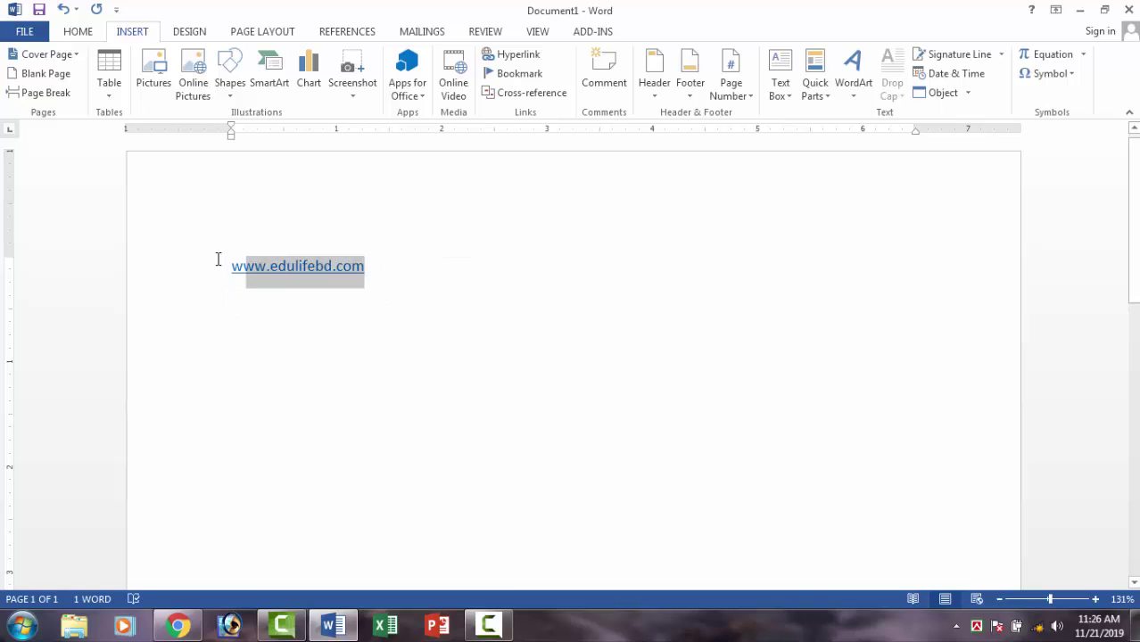
{"action": "left_click", "coordinate": [516, 53]}
{"action": "left_click_drag", "start_coordinate": [547, 395], "coordinate": [409, 384]}
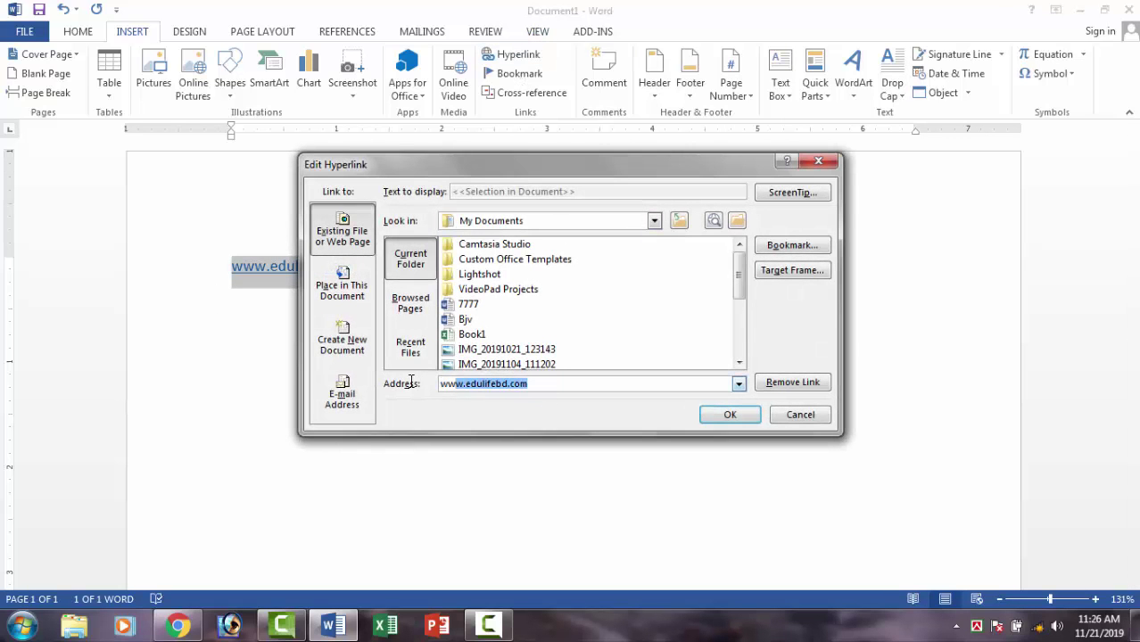
{"action": "left_click", "coordinate": [790, 384]}
{"action": "left_click_drag", "start_coordinate": [368, 268], "coordinate": [98, 291]}
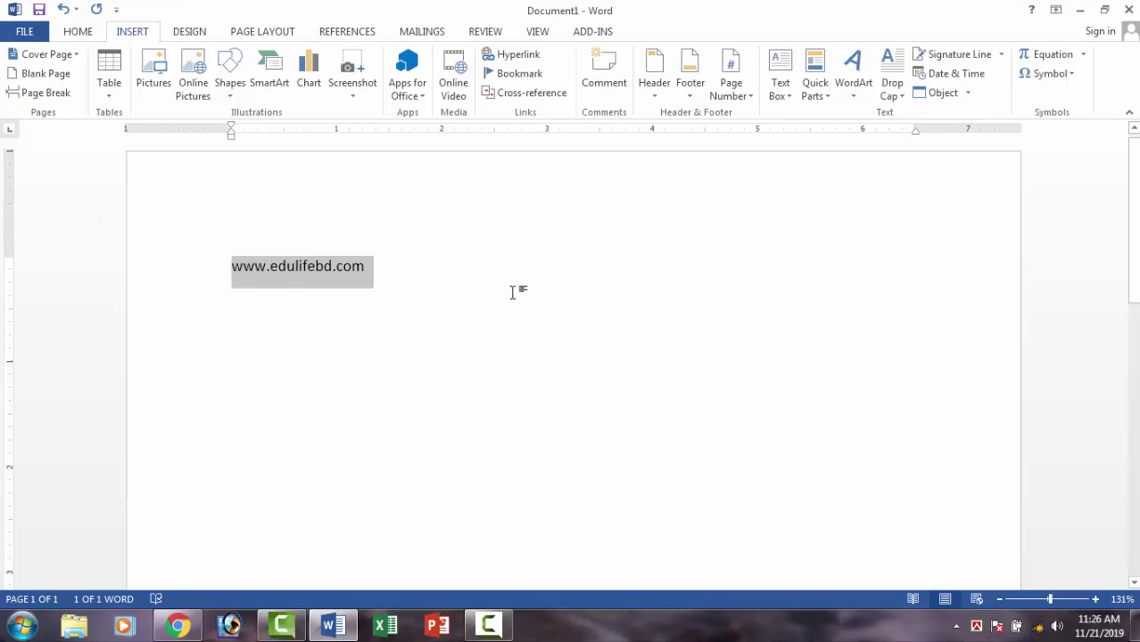
{"action": "left_click", "coordinate": [406, 281]}
{"action": "left_click", "coordinate": [209, 279]}
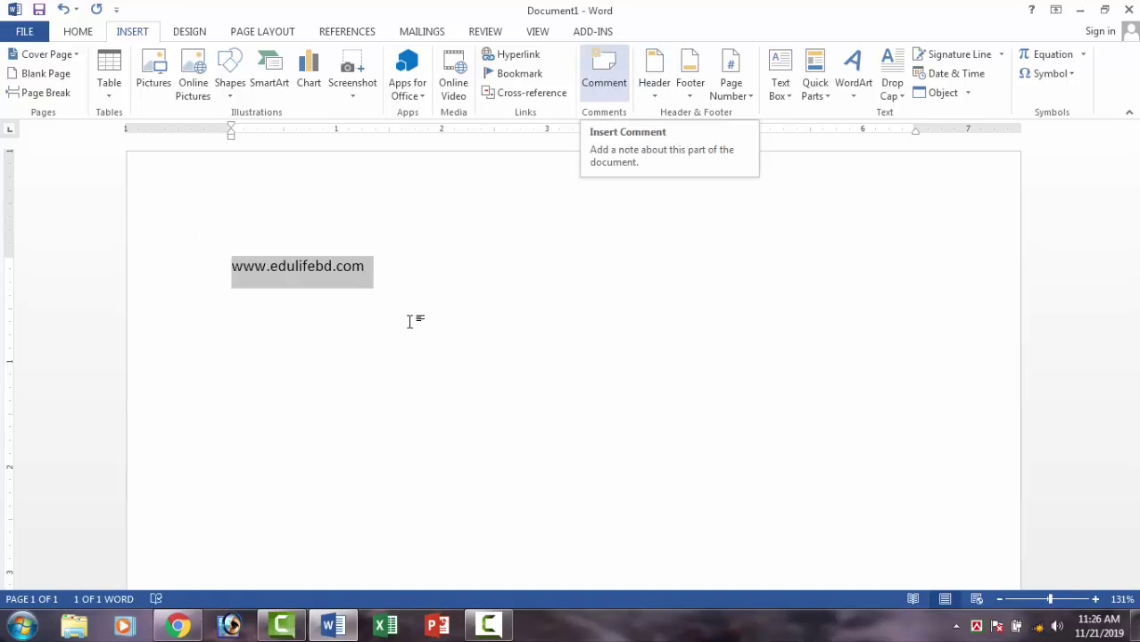
{"action": "left_click", "coordinate": [611, 81]}
{"action": "type", "text": "WEVSIR=TE"}
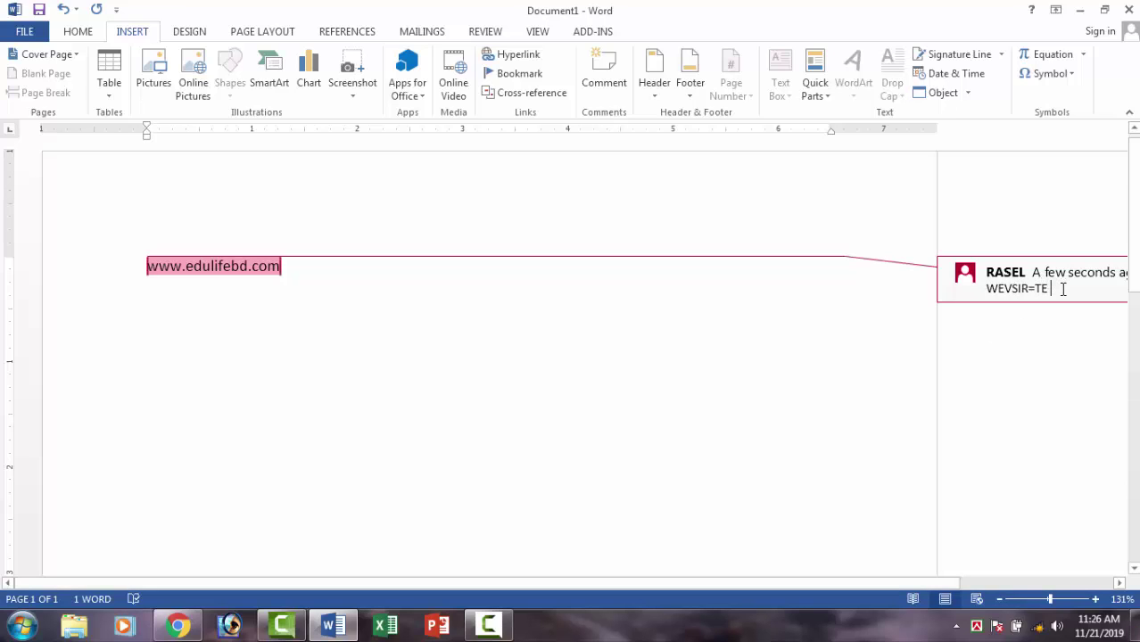
{"action": "key", "text": "BackSpace"}
{"action": "key", "text": "BackSpace"}
{"action": "key", "text": "BackSpace"}
{"action": "key", "text": "BackSpace"}
{"action": "key", "text": "BackSpace"}
{"action": "key", "text": "BackSpace"}
{"action": "key", "text": "BackSpace"}
{"action": "key", "text": "BackSpace"}
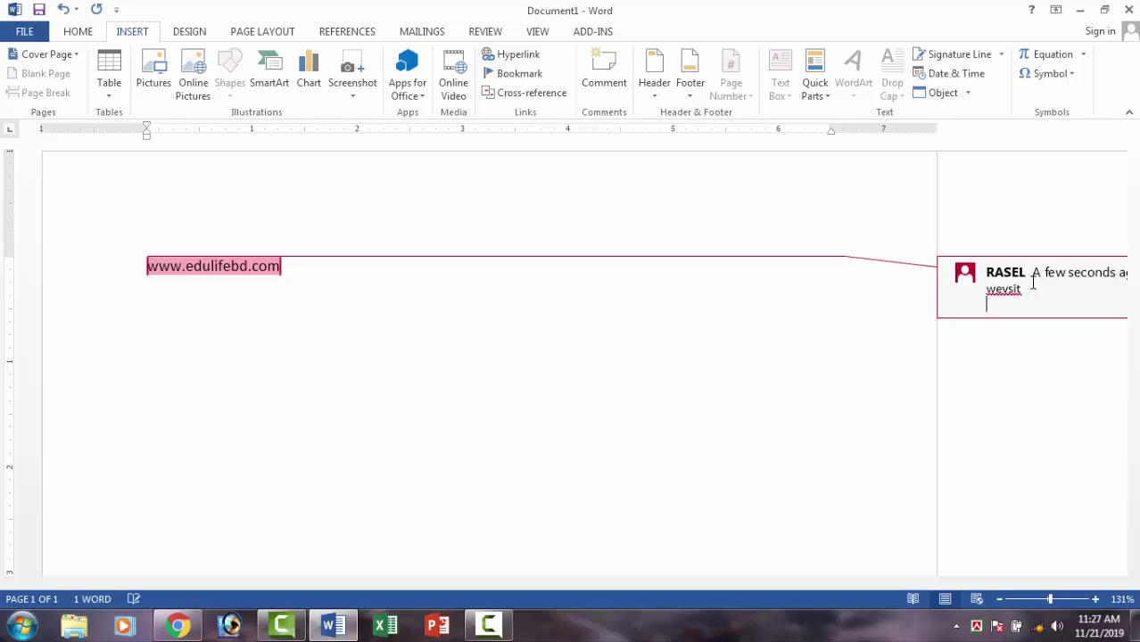
{"action": "left_click", "coordinate": [769, 331]}
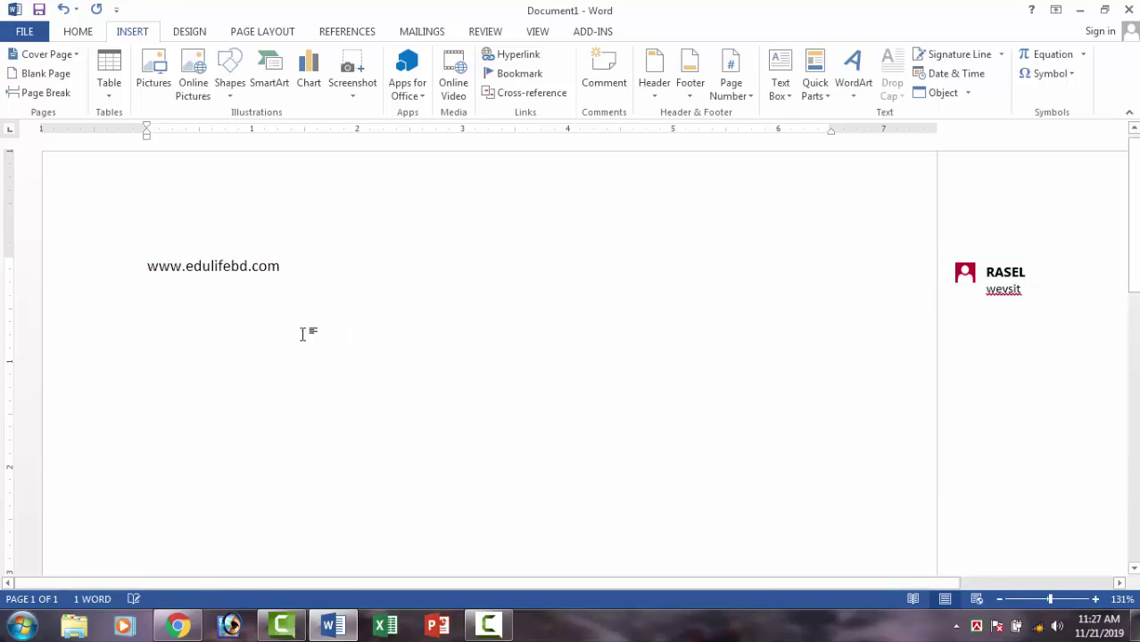
{"action": "mouse_move", "coordinate": [214, 268]}
{"action": "left_click", "coordinate": [86, 257]}
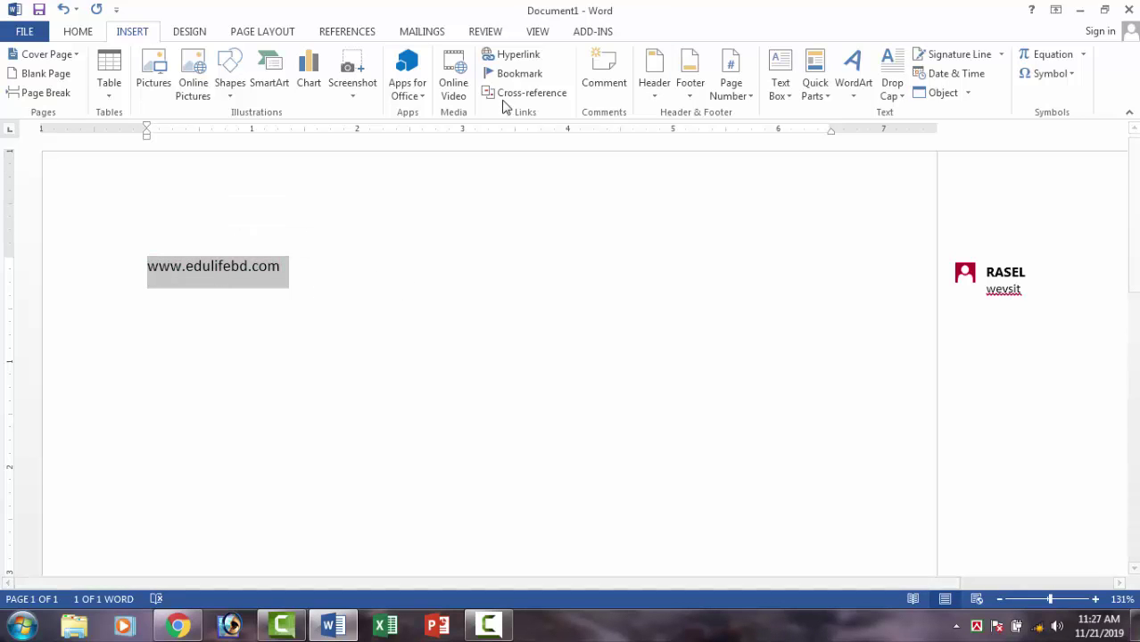
{"action": "left_click", "coordinate": [602, 87]}
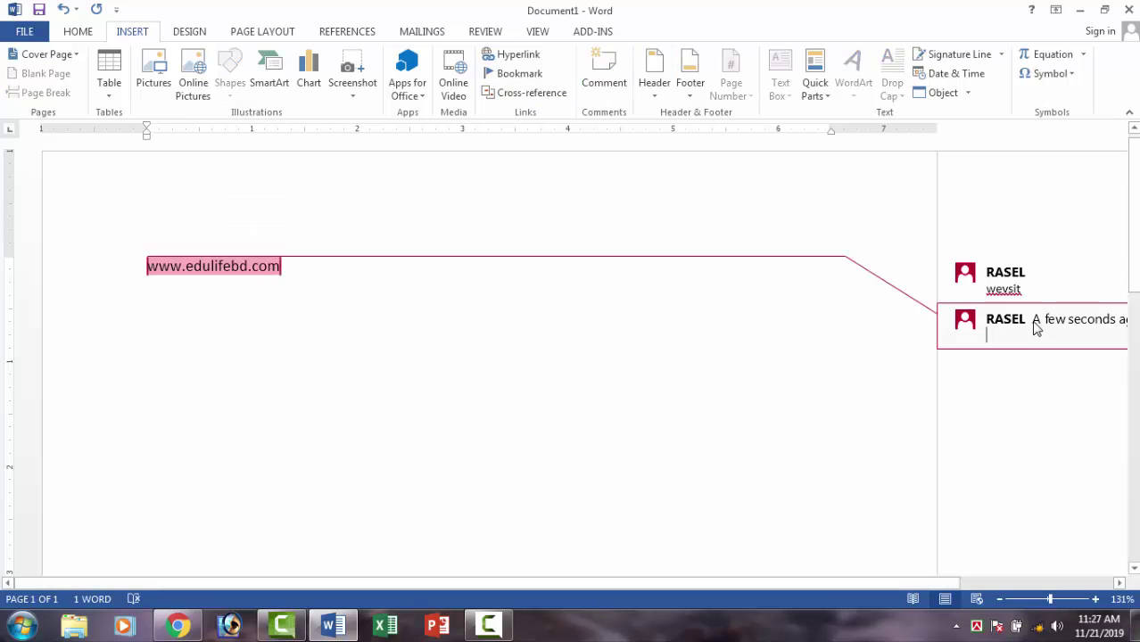
{"action": "left_click", "coordinate": [1023, 293]}
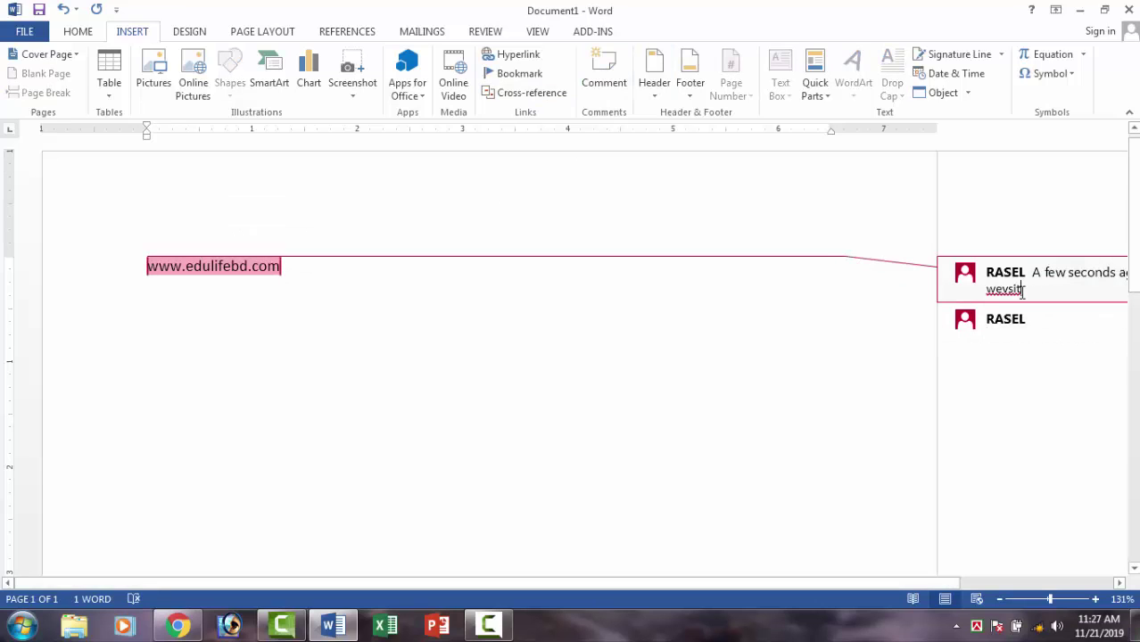
{"action": "left_click", "coordinate": [534, 353]}
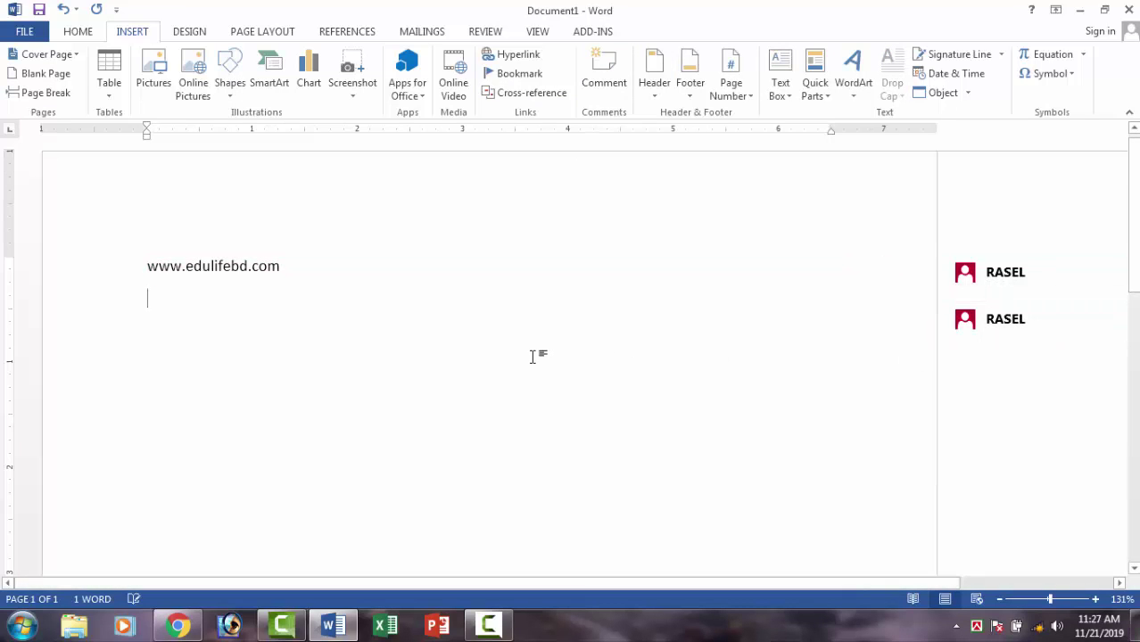
{"action": "left_click", "coordinate": [1012, 330]}
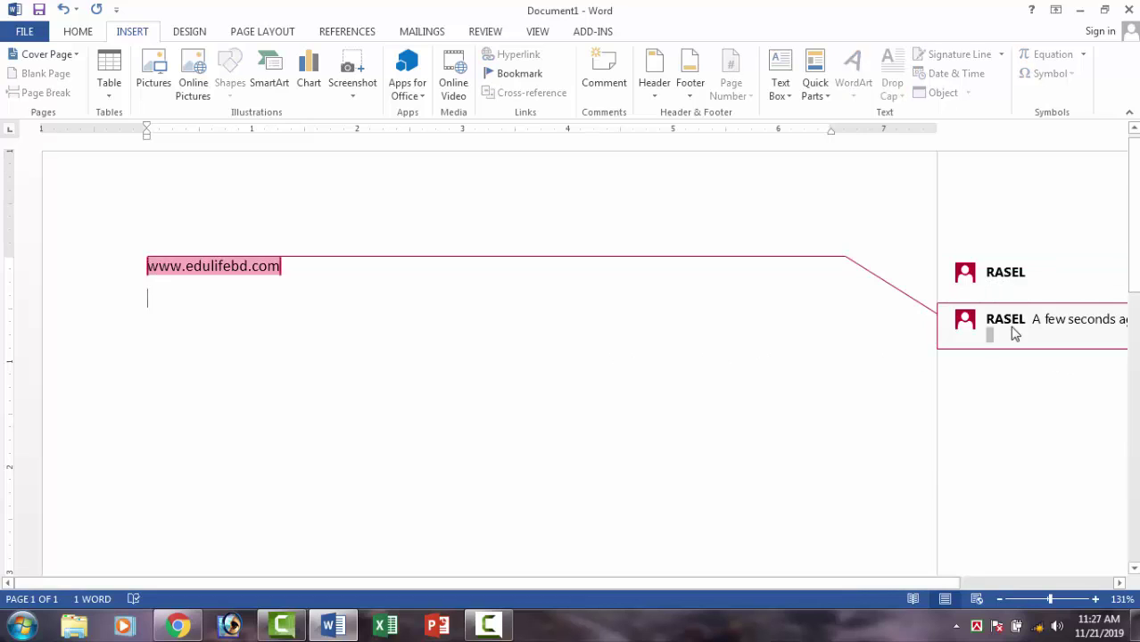
Delete both comments from the web address.
{"action": "right_click", "coordinate": [254, 266]}
{"action": "left_click", "coordinate": [169, 337]}
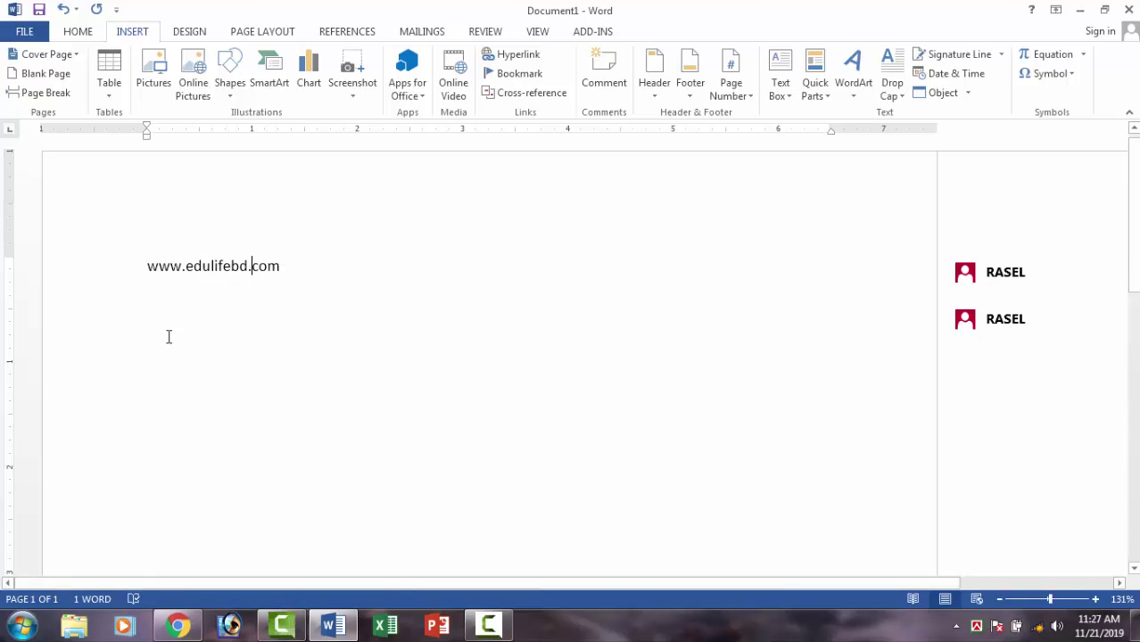
{"action": "right_click", "coordinate": [247, 271]}
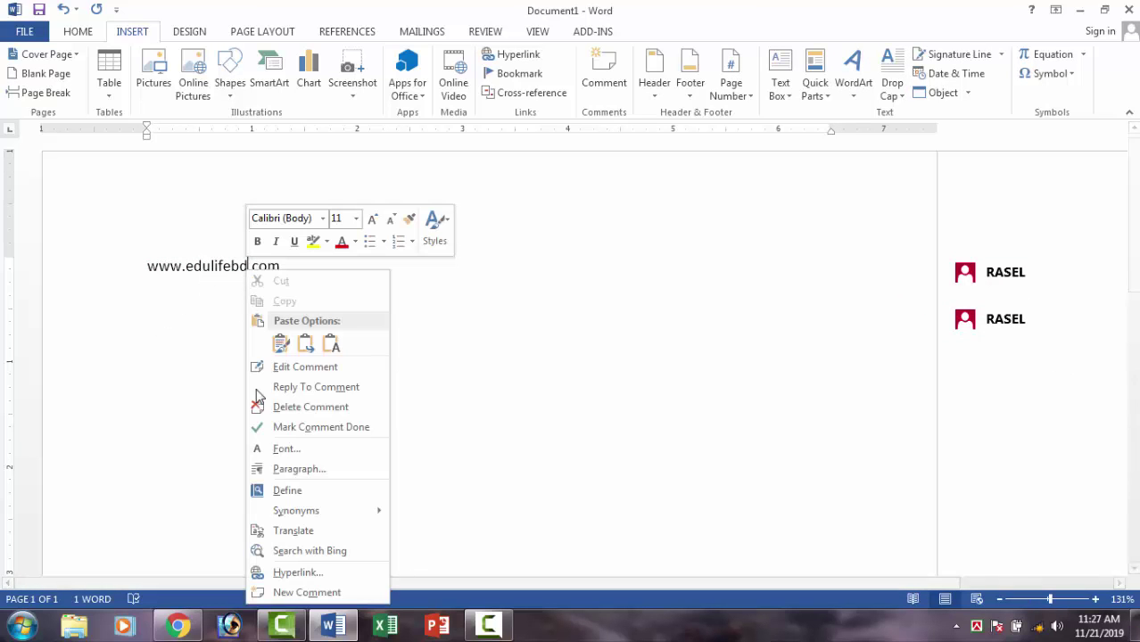
{"action": "left_click", "coordinate": [304, 418]}
{"action": "right_click", "coordinate": [247, 267]}
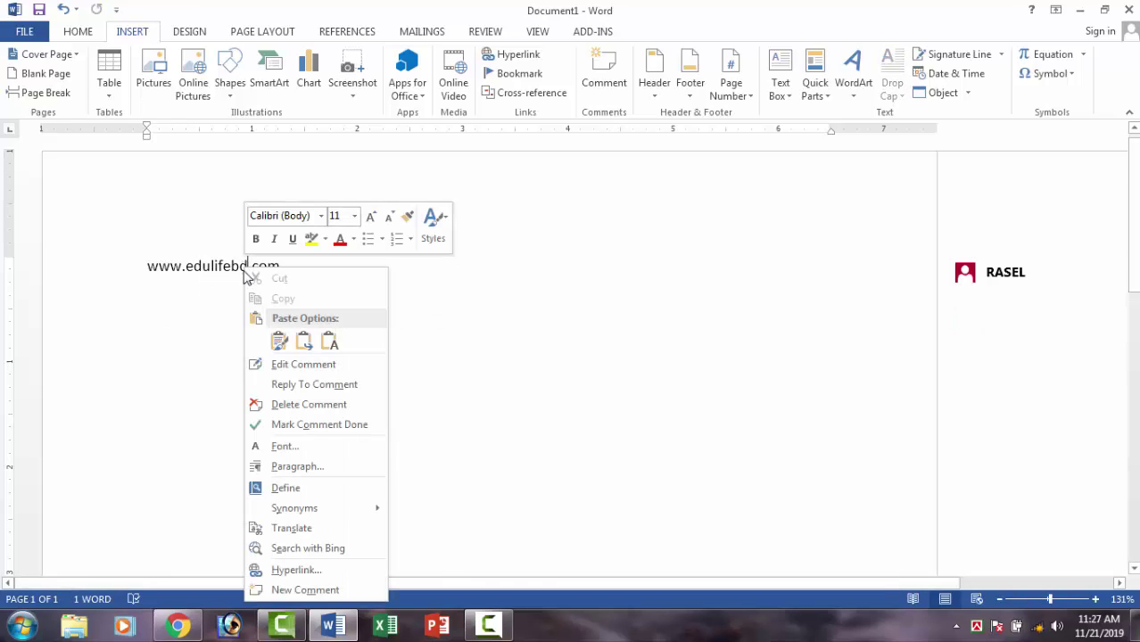
{"action": "left_click", "coordinate": [309, 404]}
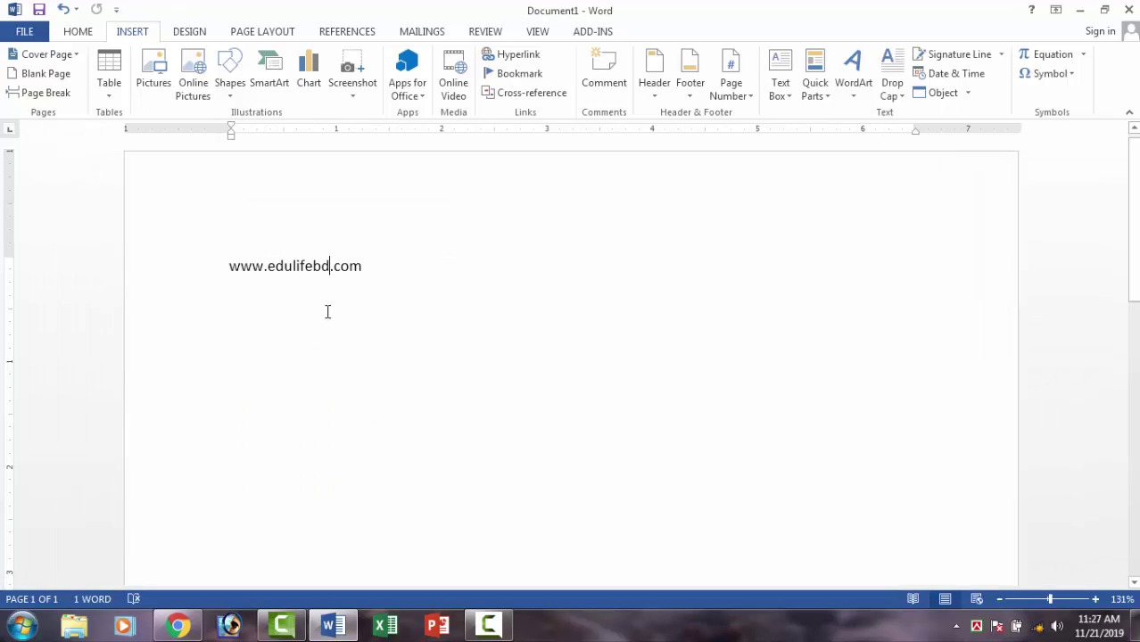
{"action": "left_click", "coordinate": [418, 301]}
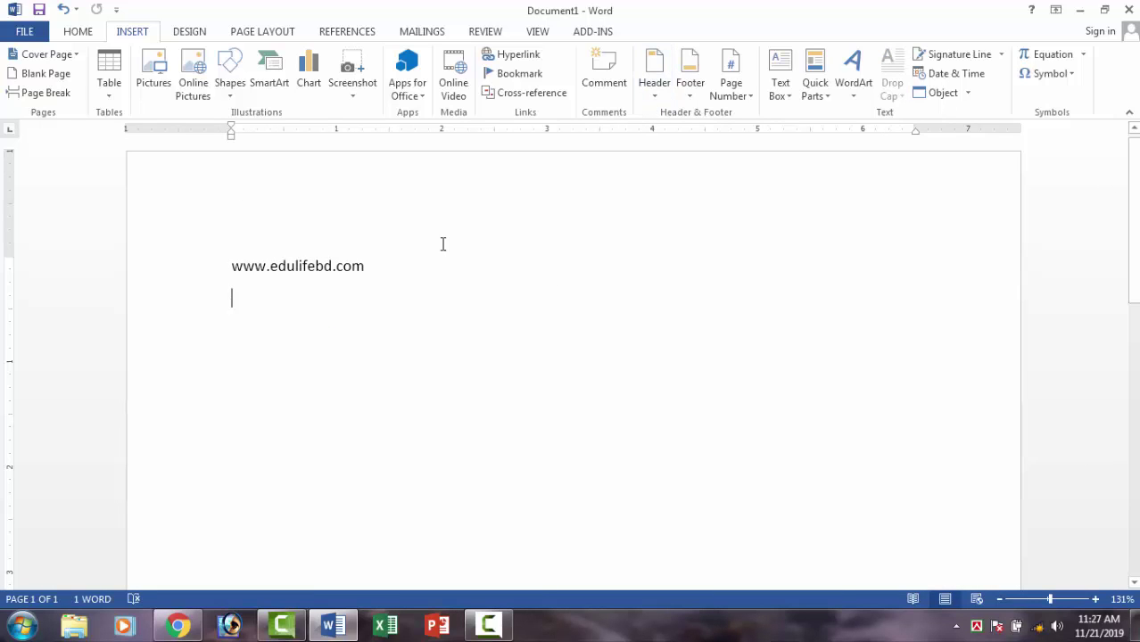
{"action": "key", "text": "BackSpace"}
{"action": "left_click", "coordinate": [171, 263]}
{"action": "key", "text": "Delete"}
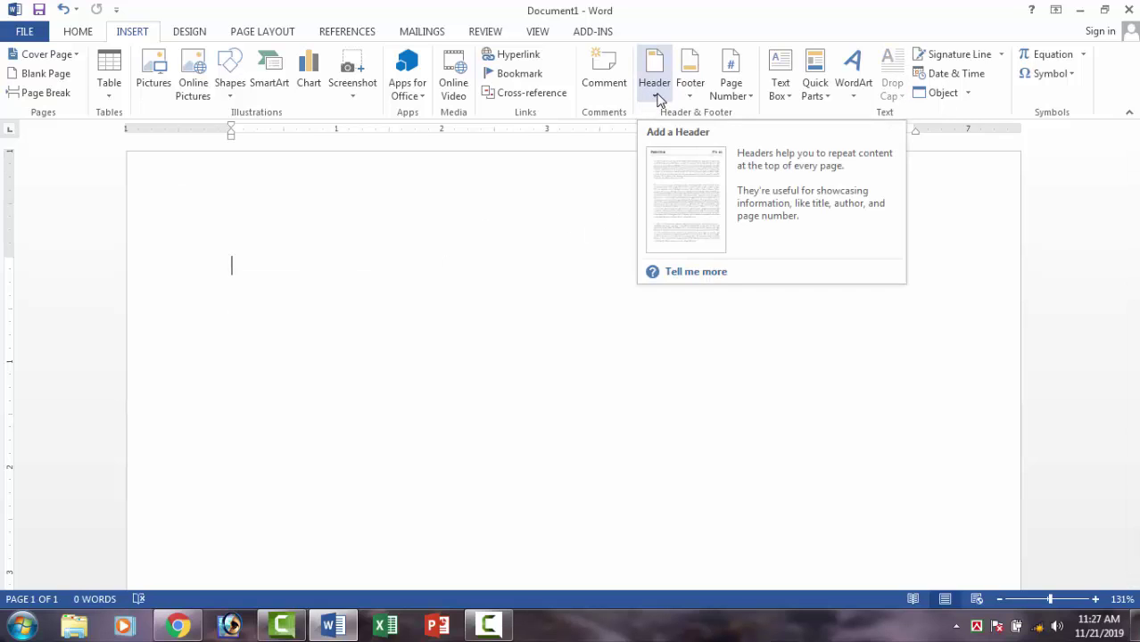
Type a header ending in 'The best technology', select and copy it, then close header editing.
{"action": "left_click", "coordinate": [660, 96]}
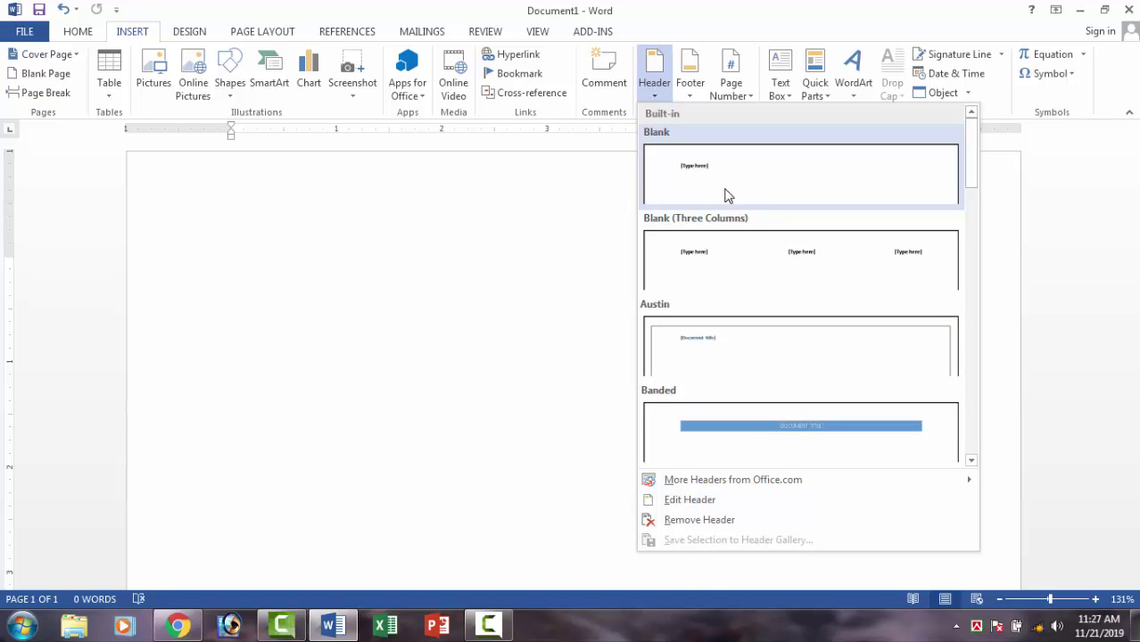
{"action": "left_click", "coordinate": [714, 503]}
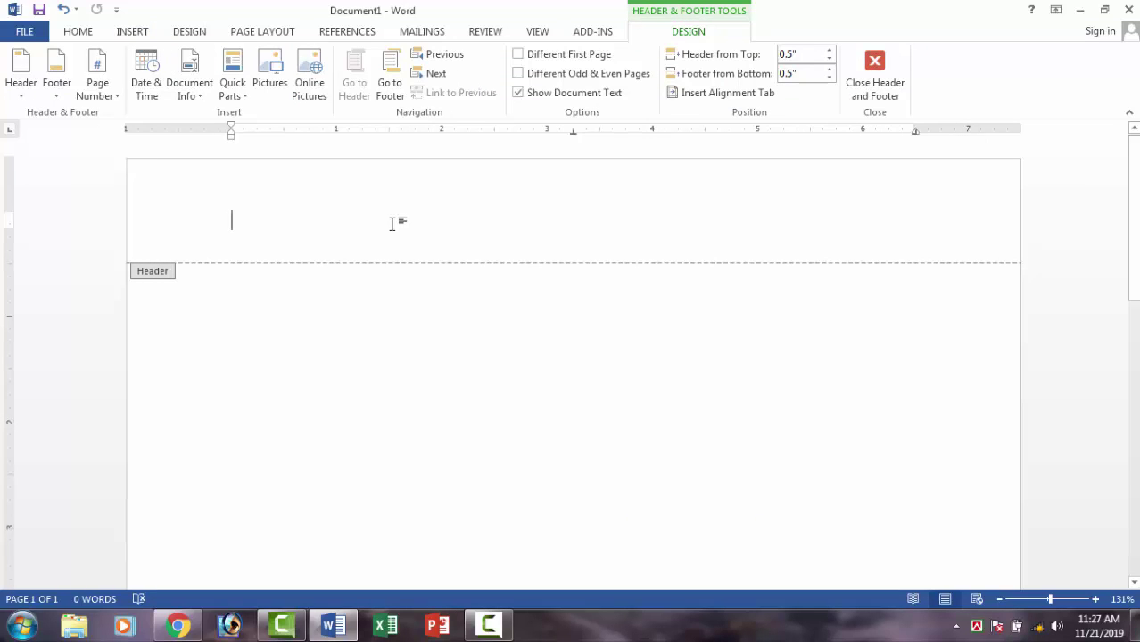
{"action": "type", "text": "Rase"}
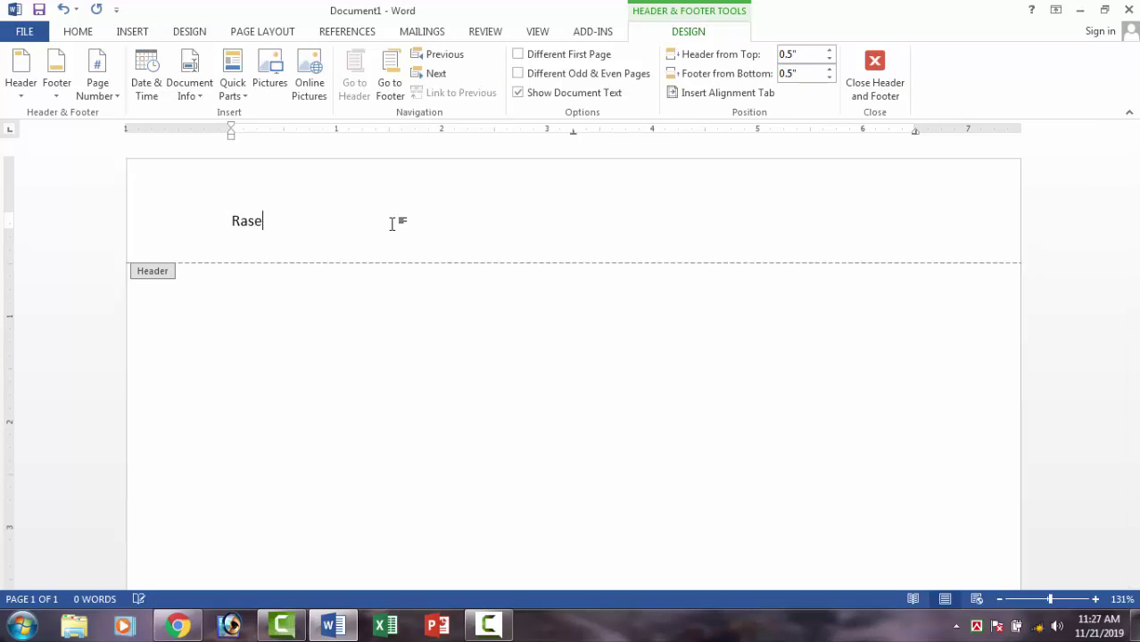
{"action": "type", "text": "l Tech- The"}
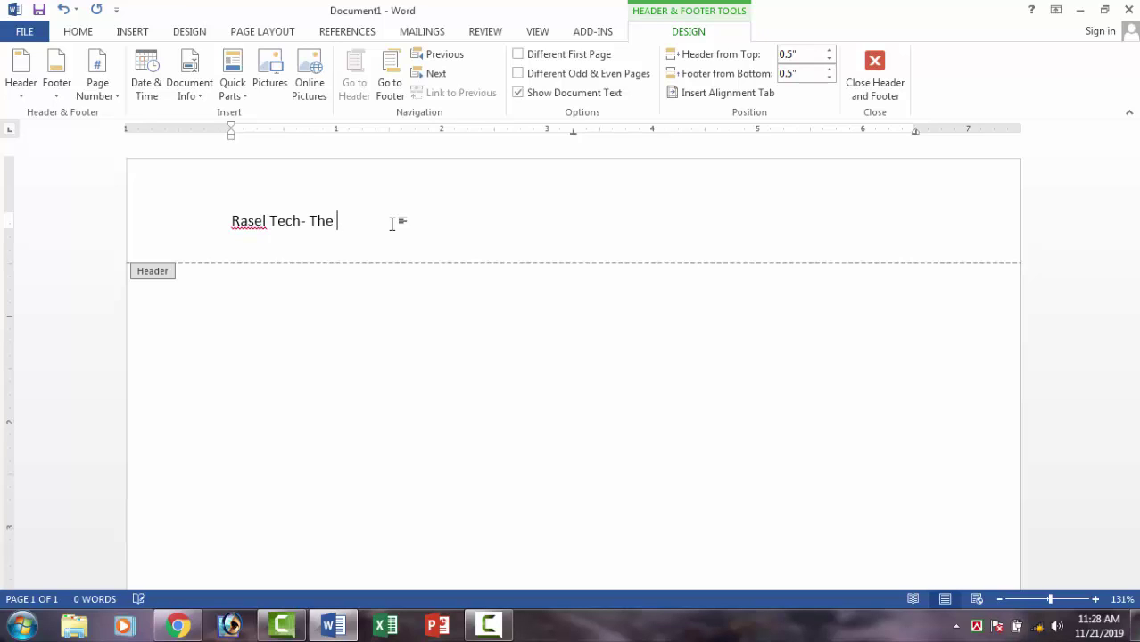
{"action": "type", "text": "best technology"}
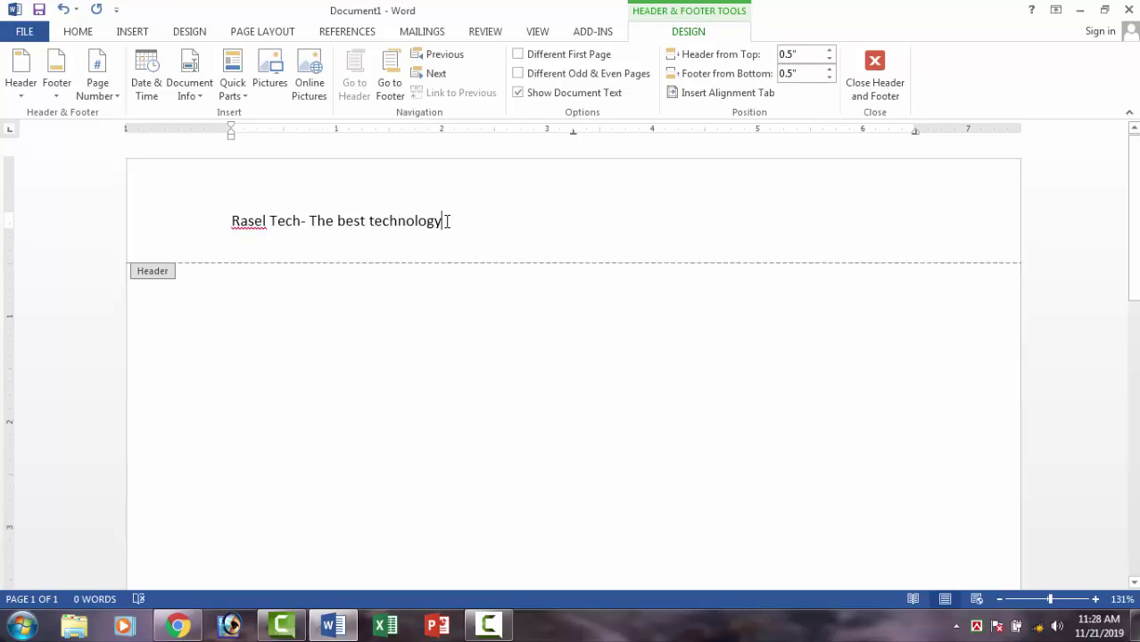
{"action": "left_click", "coordinate": [133, 214]}
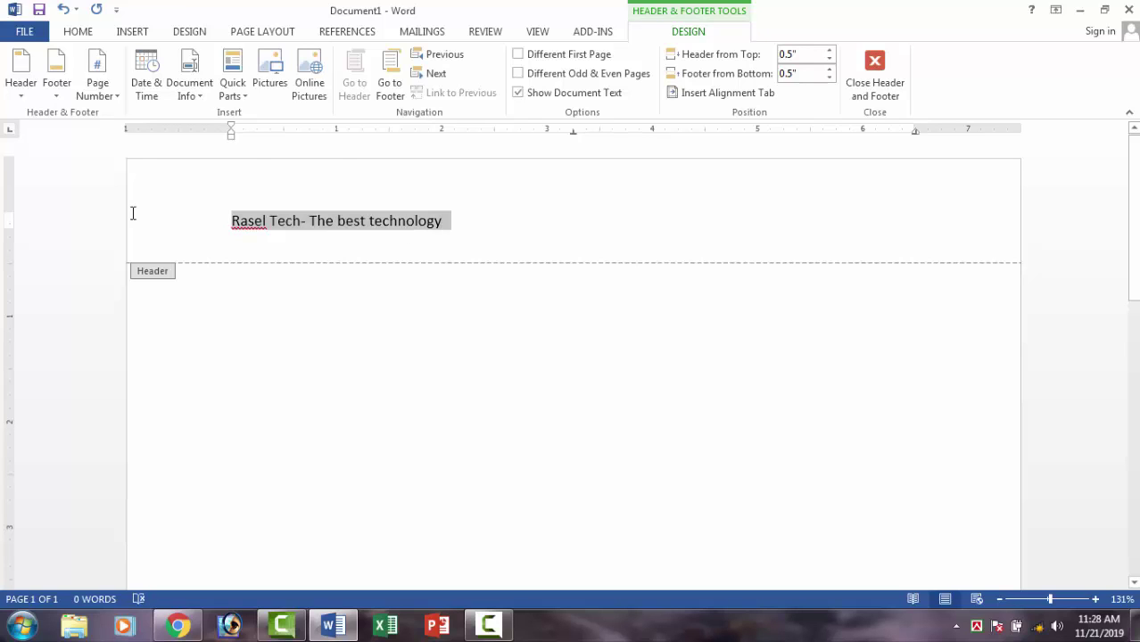
{"action": "left_click", "coordinate": [874, 89]}
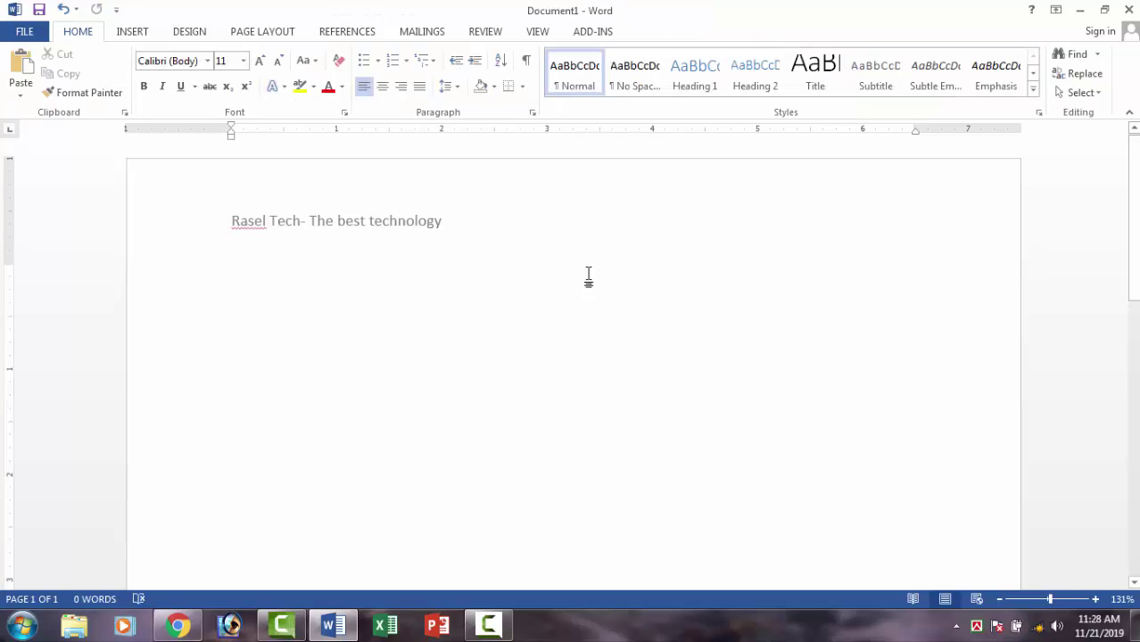
{"action": "left_click_drag", "start_coordinate": [1133, 262], "coordinate": [1133, 500]}
{"action": "mouse_move", "coordinate": [1133, 454]}
{"action": "left_mouse_down"}
{"action": "mouse_move", "coordinate": [1133, 493]}
{"action": "mouse_move", "coordinate": [1133, 134]}
{"action": "left_mouse_up"}
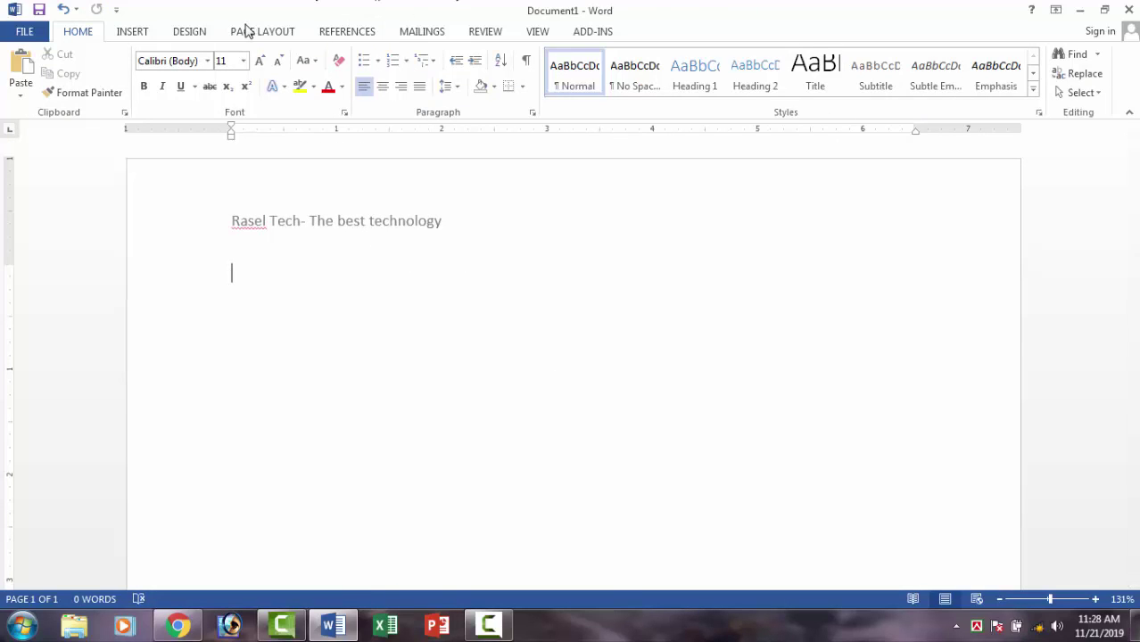
Paste the header text into a blank footer, right-align it, and close footer editing.
{"action": "left_click", "coordinate": [126, 32]}
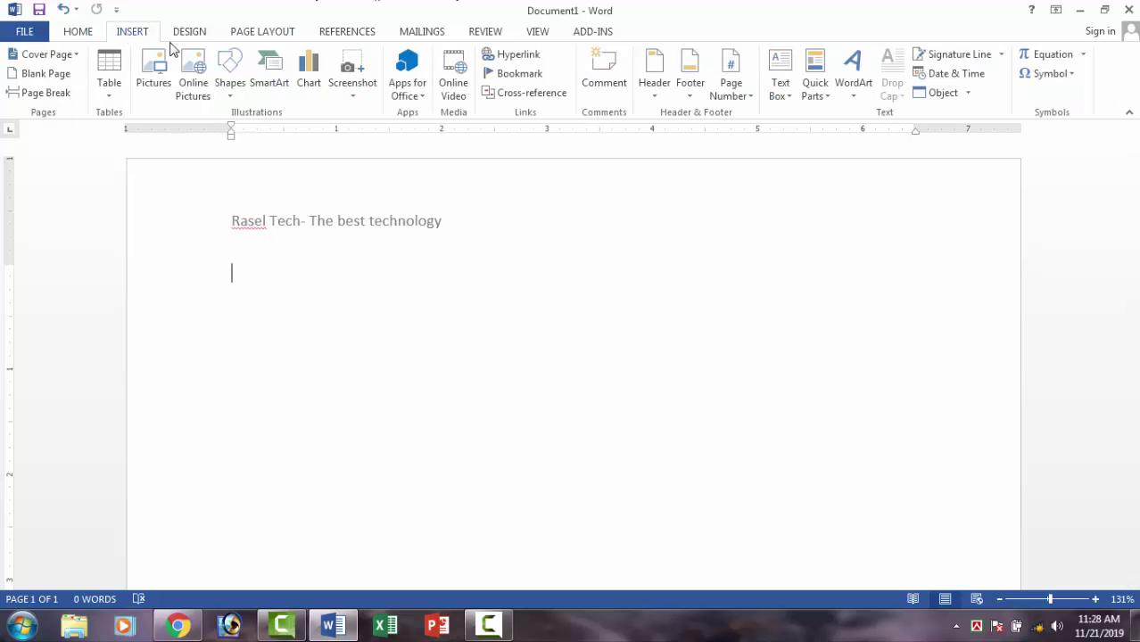
{"action": "left_click", "coordinate": [691, 85]}
{"action": "left_click", "coordinate": [724, 499]}
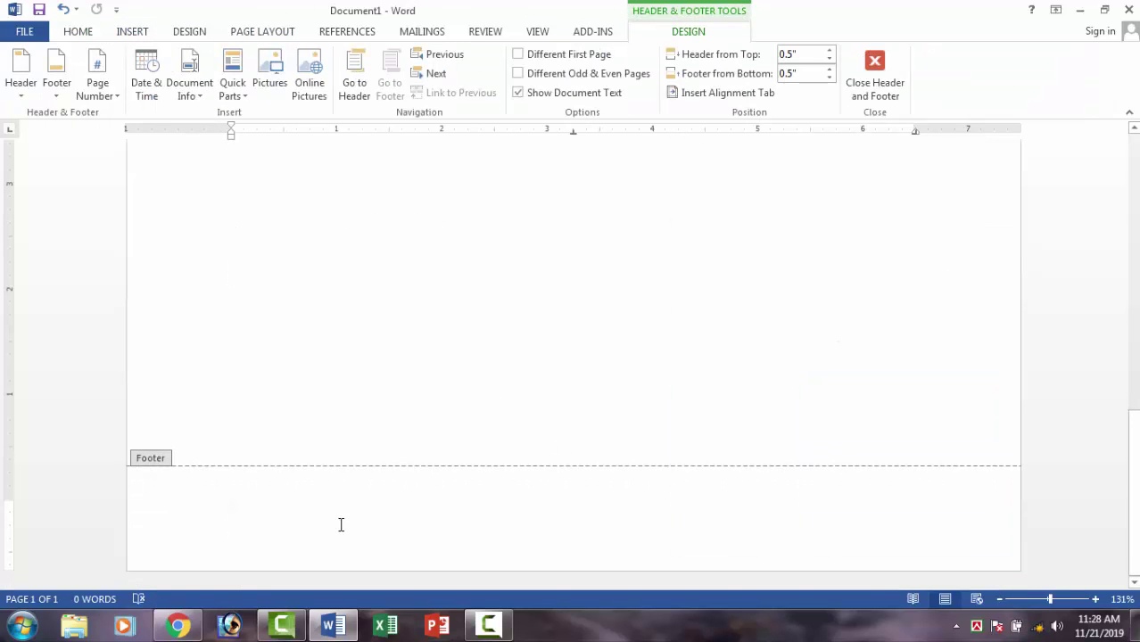
{"action": "type", "text": "Rasel Tech- The best technology"}
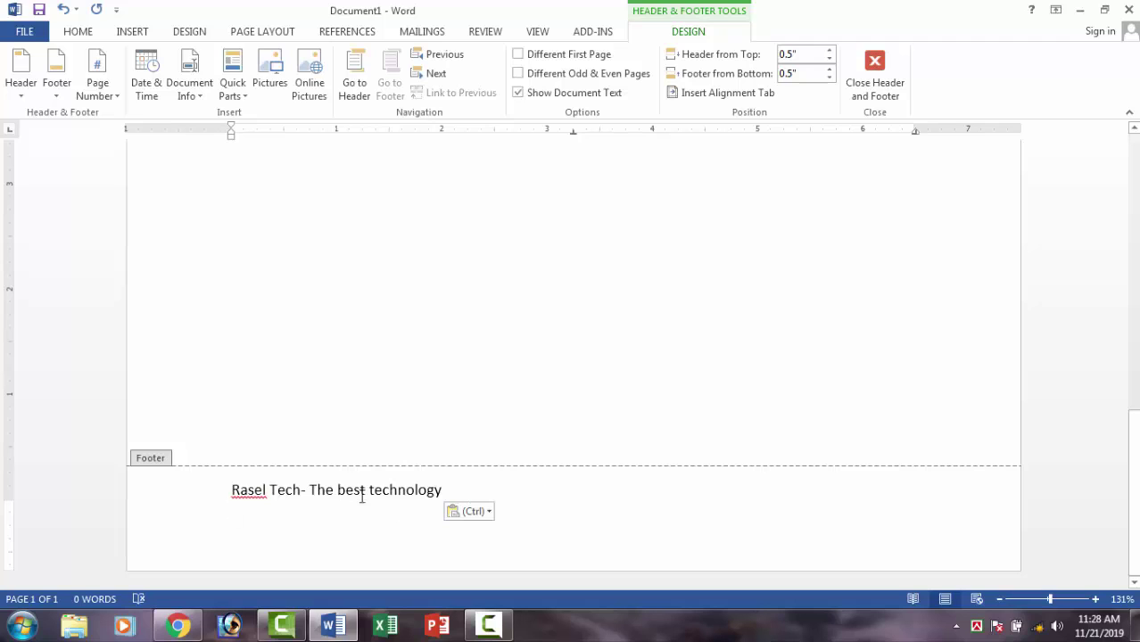
{"action": "triple_click", "coordinate": [362, 495]}
{"action": "left_click", "coordinate": [81, 32]}
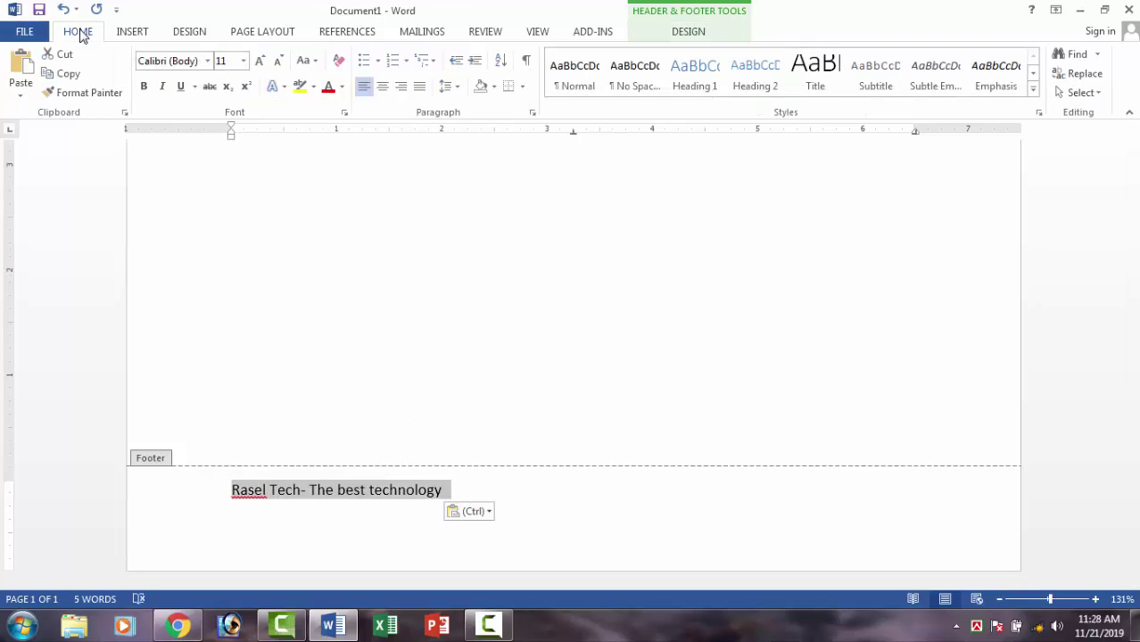
{"action": "left_click", "coordinate": [382, 87]}
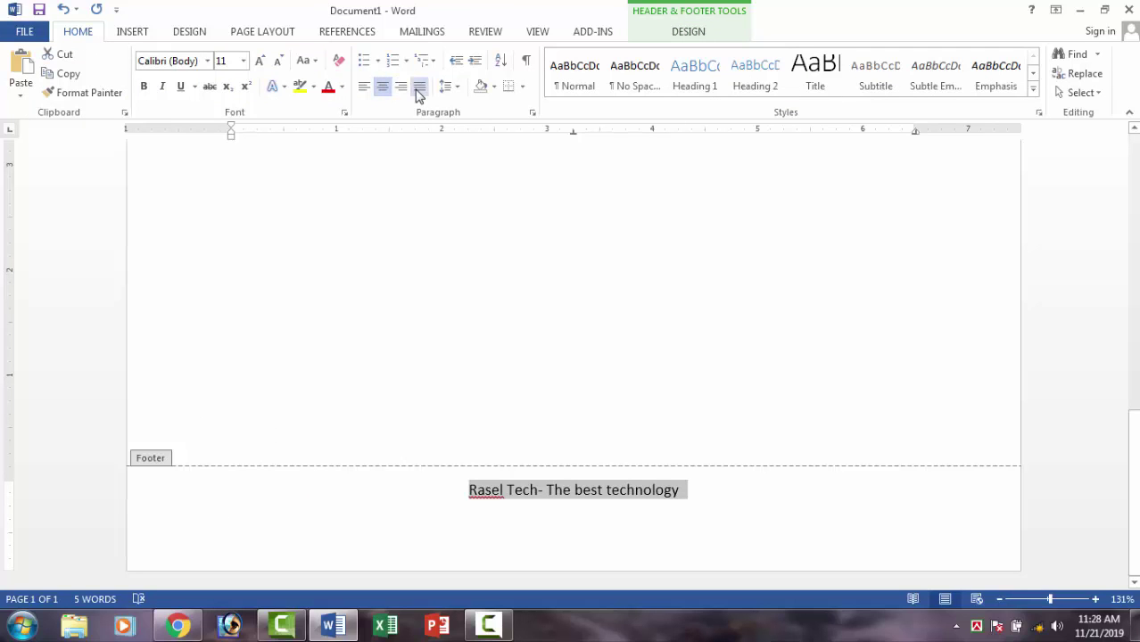
{"action": "left_click", "coordinate": [402, 89]}
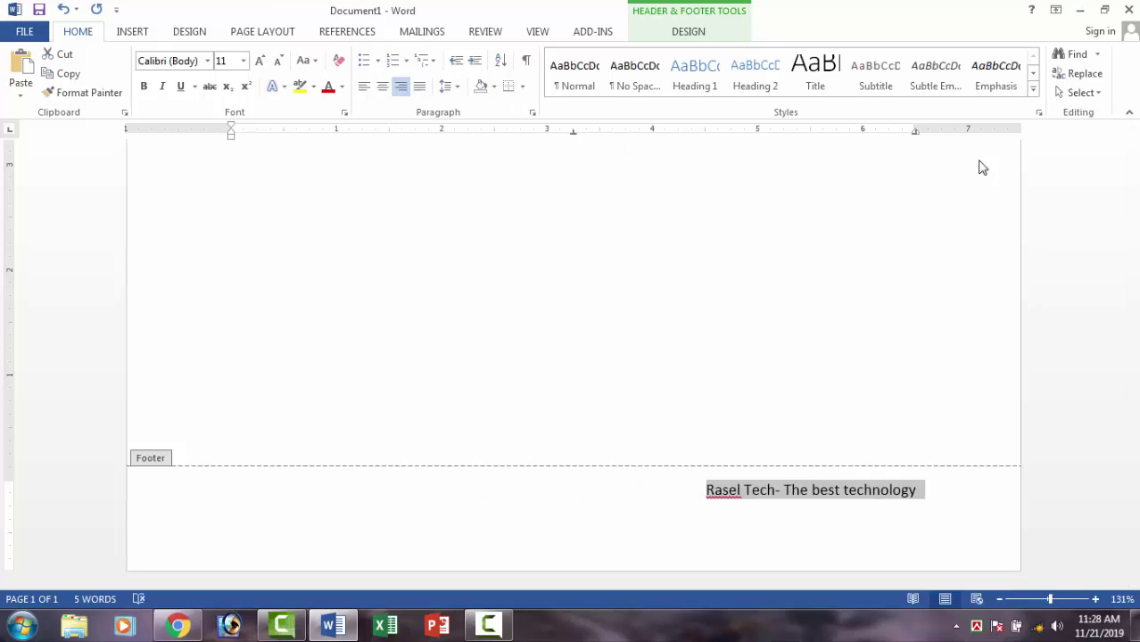
{"action": "left_click", "coordinate": [718, 28]}
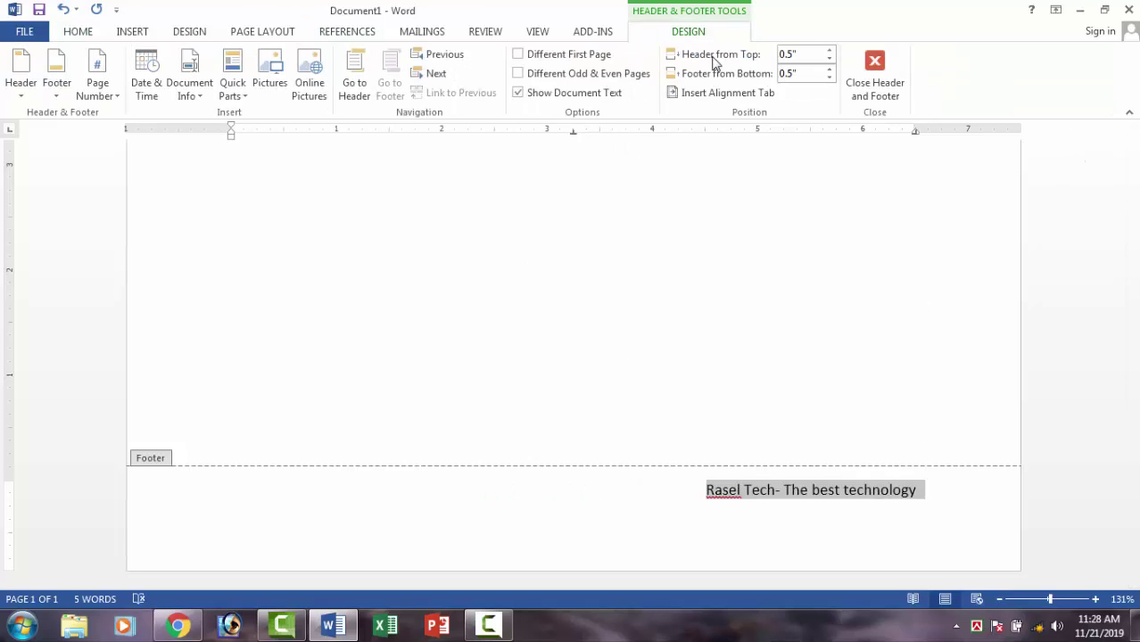
{"action": "left_click", "coordinate": [879, 89]}
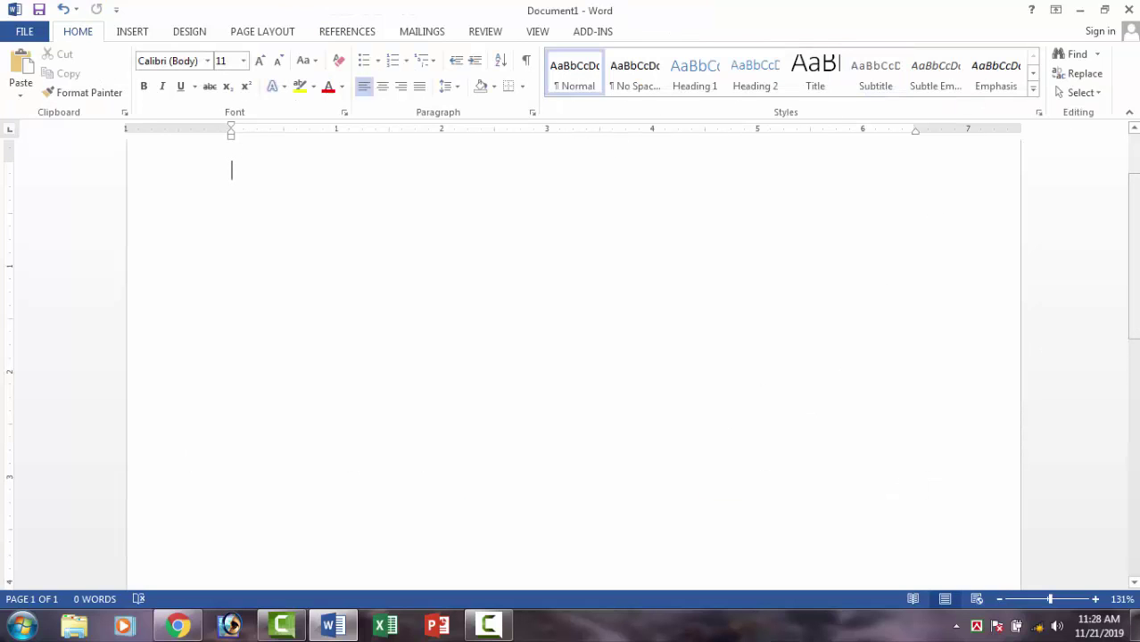
Insert a page break with Ctrl+Enter to start a second page.
{"action": "left_click_drag", "start_coordinate": [1133, 214], "coordinate": [1133, 473]}
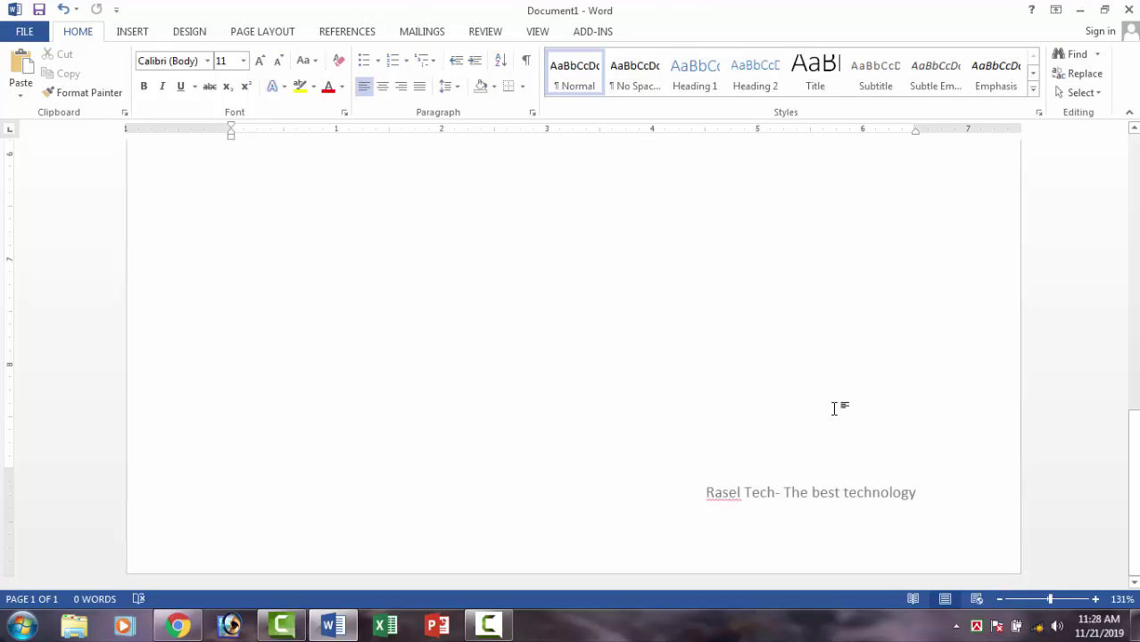
{"action": "key", "text": "ctrl+Return"}
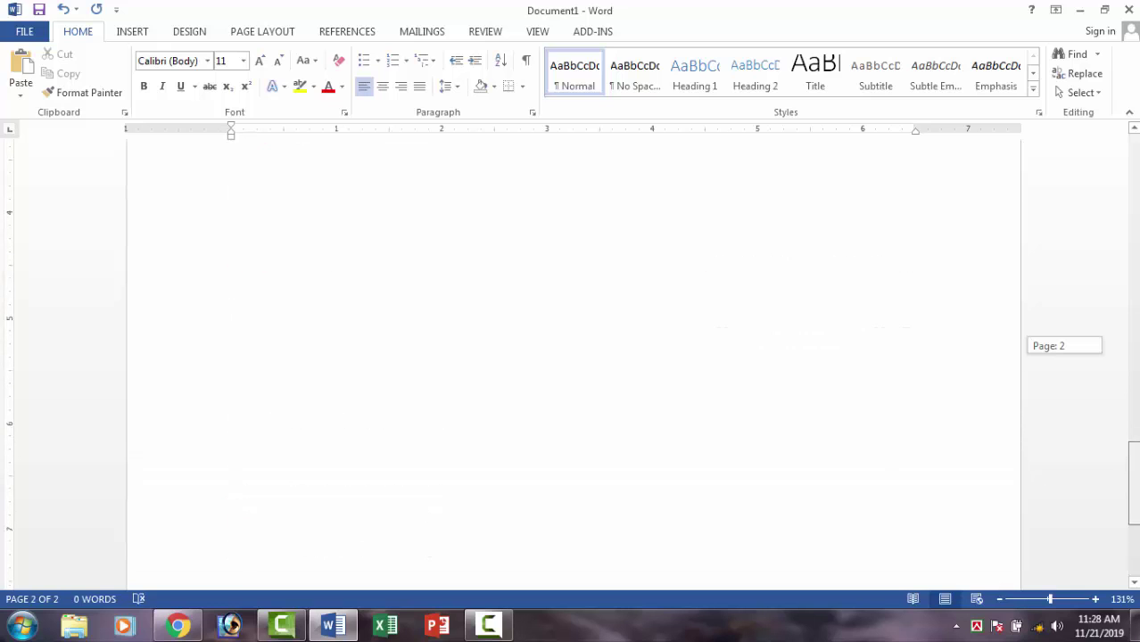
{"action": "left_click_drag", "start_coordinate": [1133, 485], "coordinate": [1133, 191]}
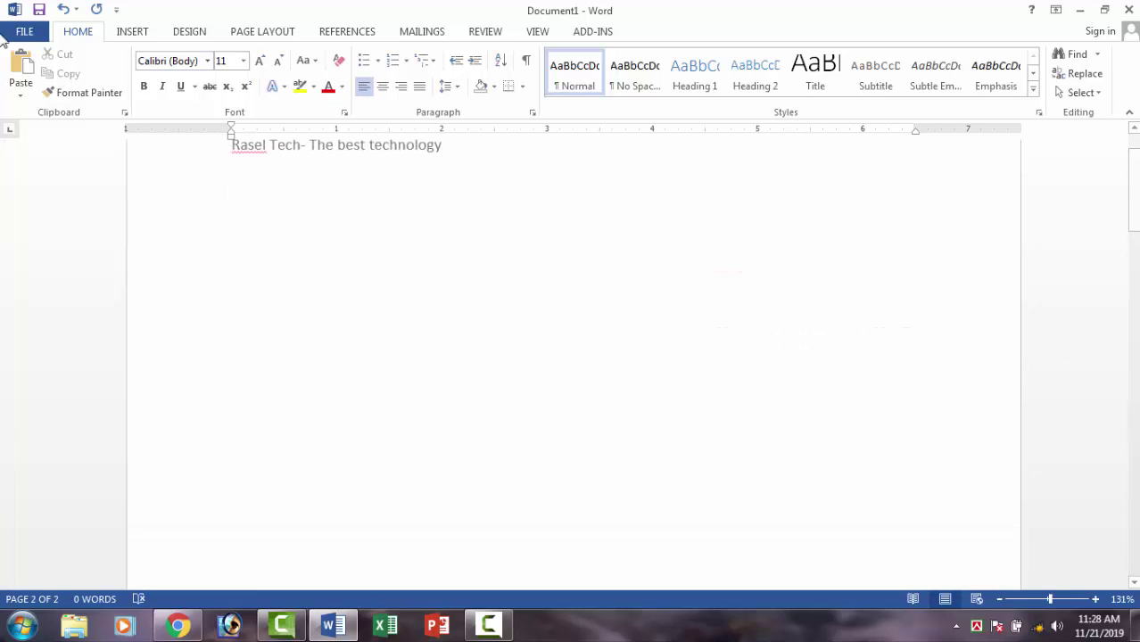
Add a Plain Number 1 page number at the top left of the pages.
{"action": "left_click", "coordinate": [141, 33]}
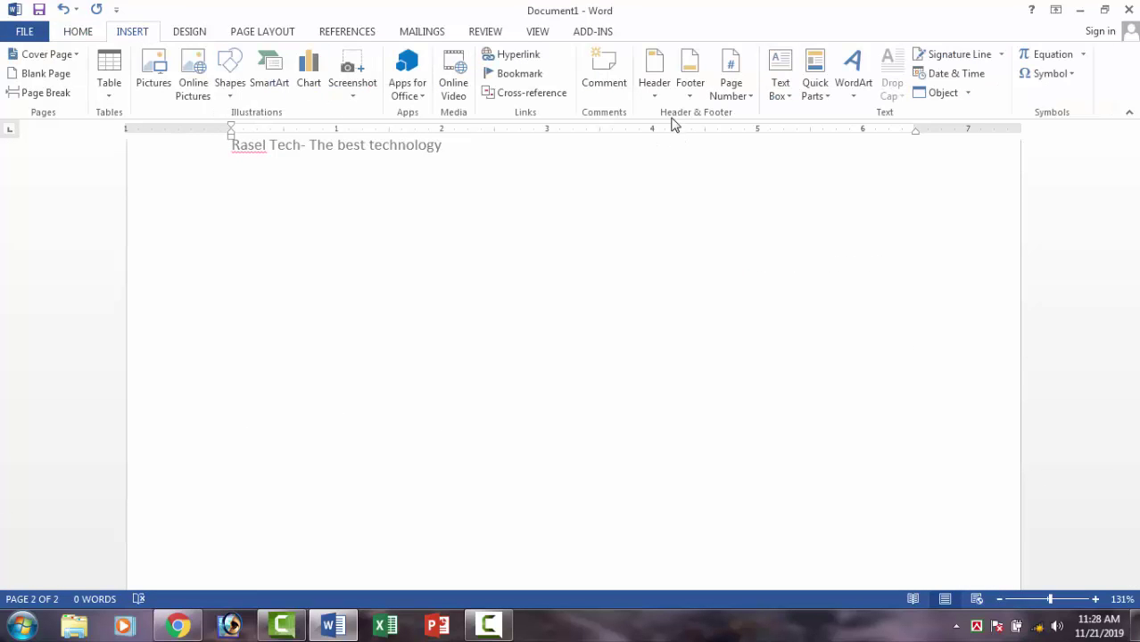
{"action": "left_click", "coordinate": [731, 83]}
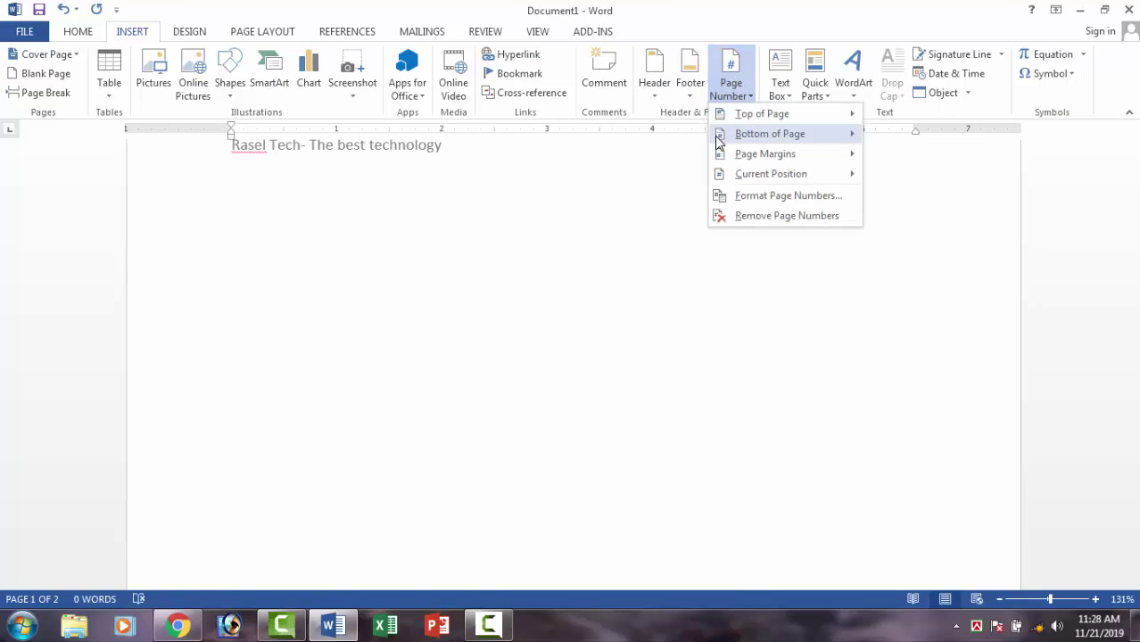
{"action": "mouse_move", "coordinate": [776, 122]}
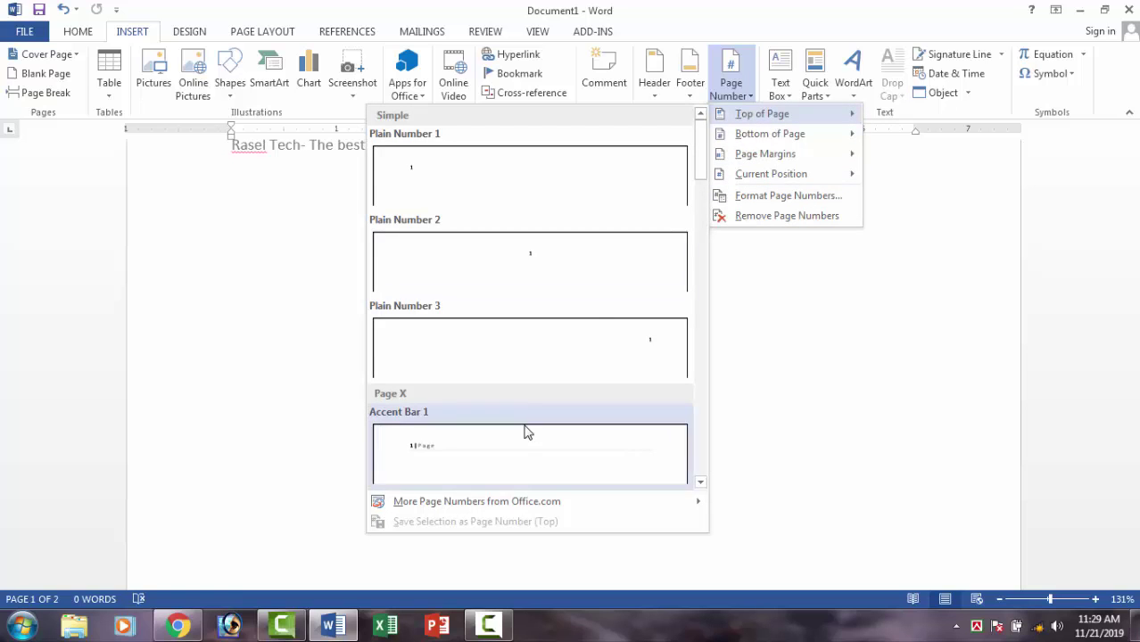
{"action": "left_click", "coordinate": [484, 169]}
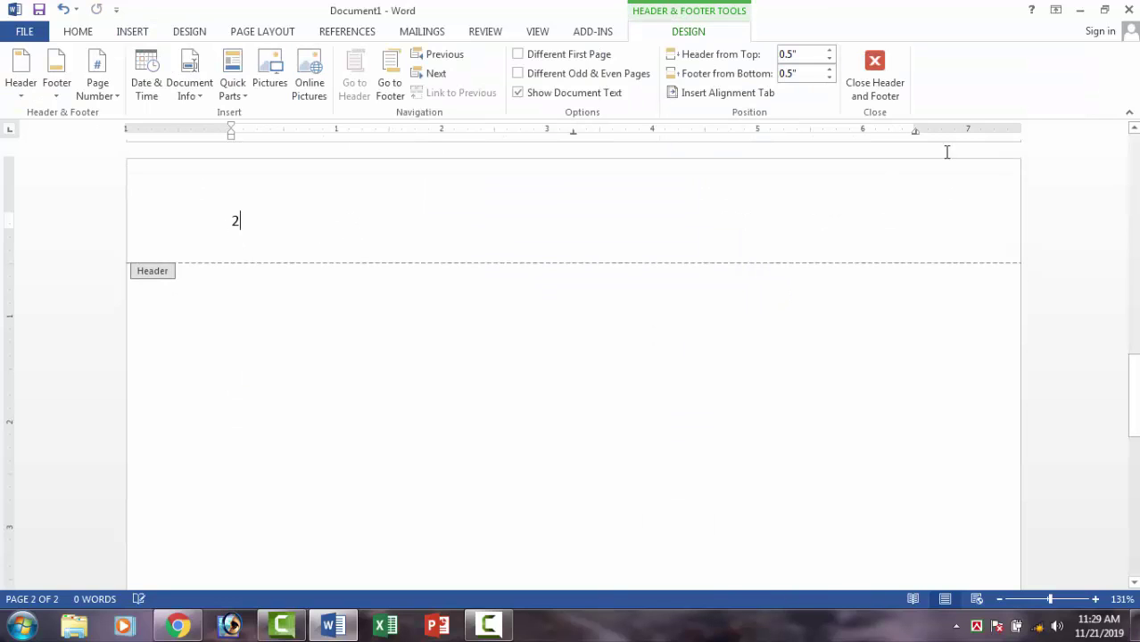
{"action": "left_click", "coordinate": [877, 85]}
Add a third page with a Ctrl+Enter page break.
{"action": "mouse_move", "coordinate": [1133, 394]}
{"action": "left_mouse_down"}
{"action": "mouse_move", "coordinate": [1133, 177]}
{"action": "mouse_move", "coordinate": [1133, 339]}
{"action": "left_mouse_up"}
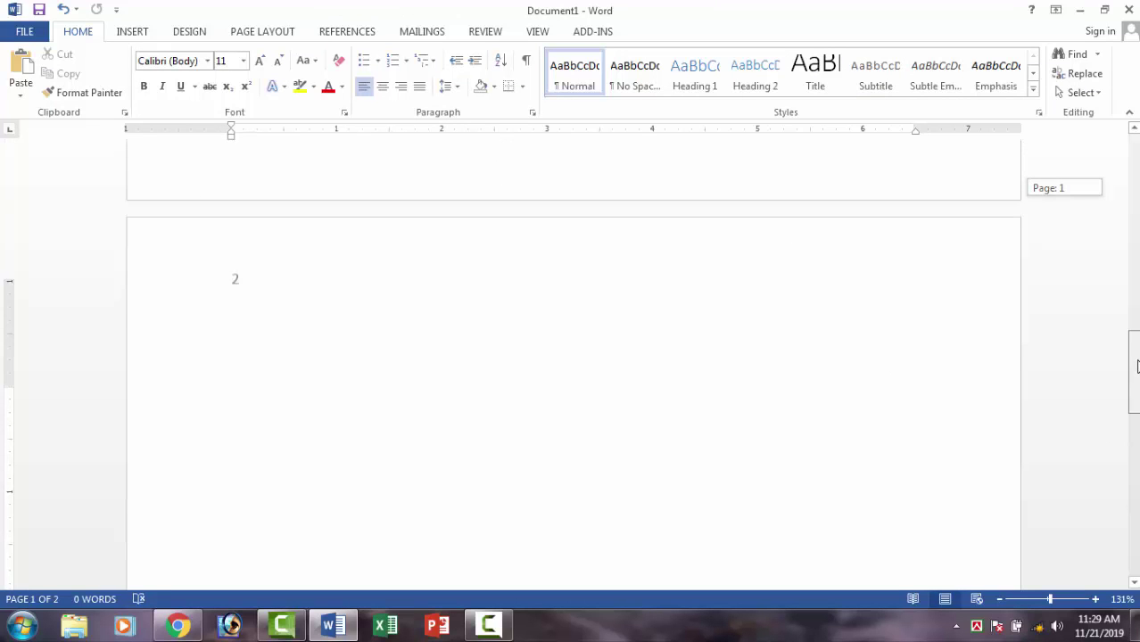
{"action": "key", "text": "ctrl+Return"}
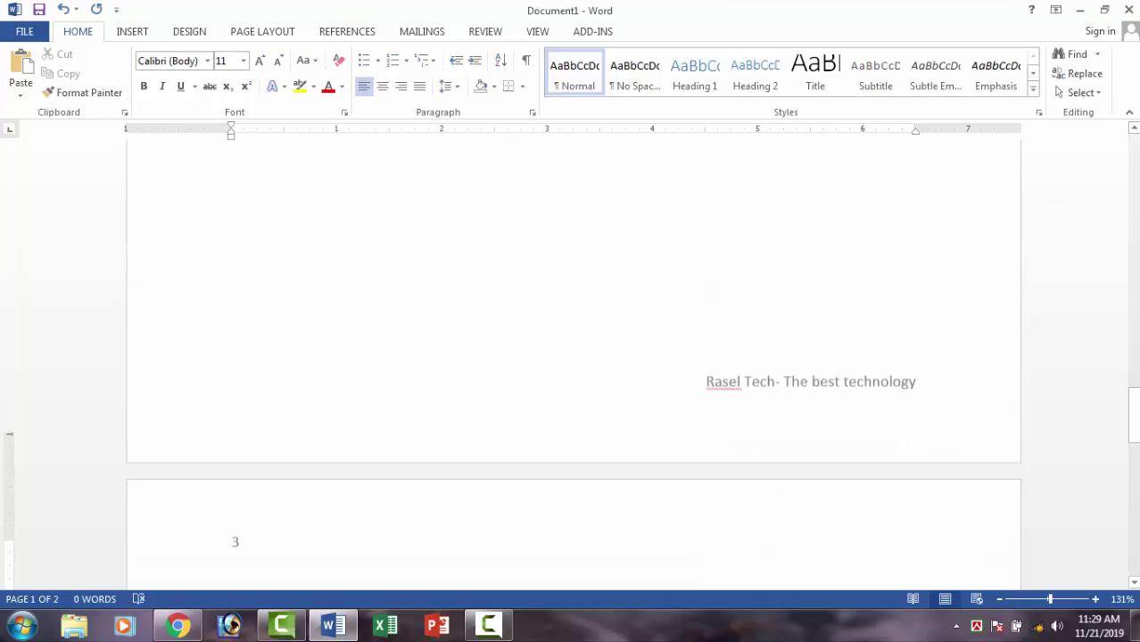
{"action": "mouse_move", "coordinate": [1133, 424]}
{"action": "left_mouse_down"}
{"action": "mouse_move", "coordinate": [1133, 459]}
{"action": "mouse_move", "coordinate": [1133, 161]}
{"action": "left_mouse_up"}
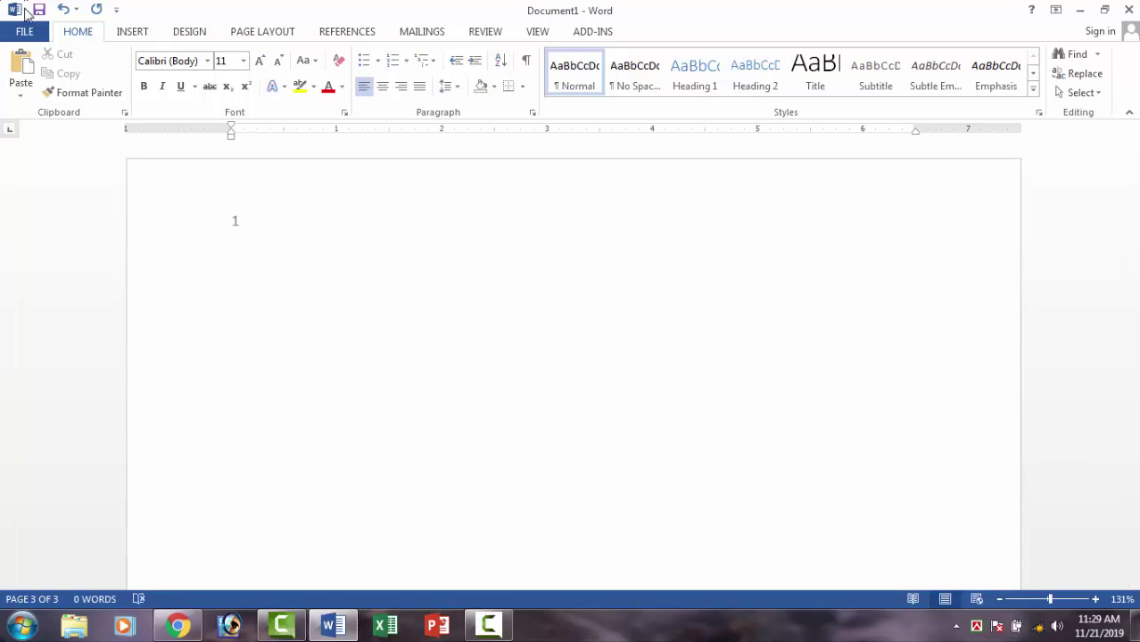
Add an Accent Bar 1 bottom page number, select its digit, and close footer editing.
{"action": "left_click", "coordinate": [134, 33]}
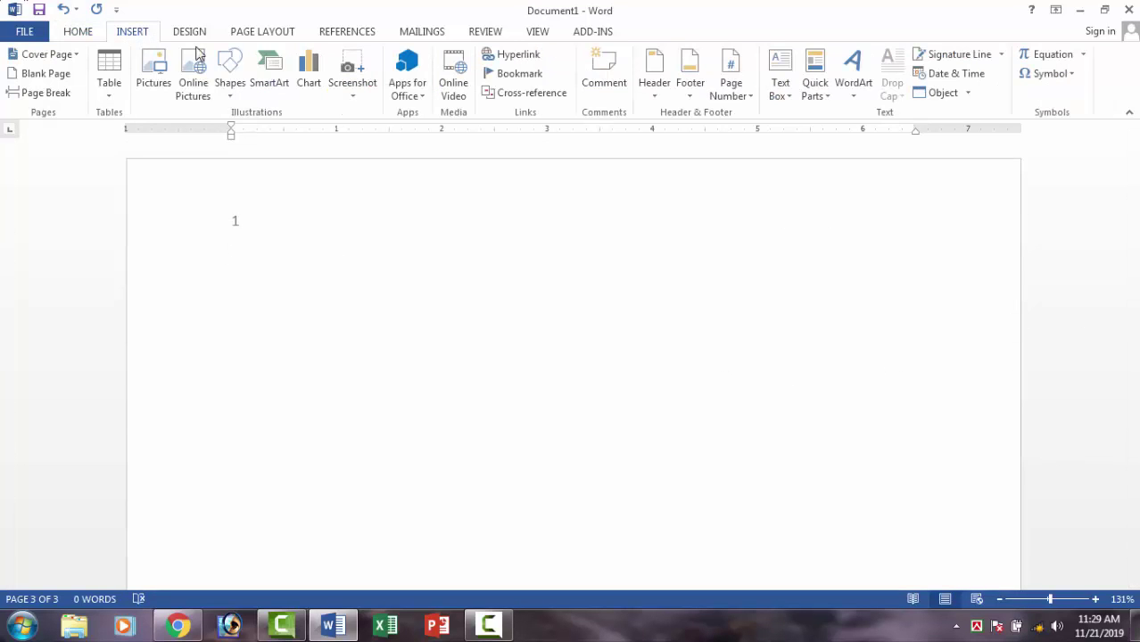
{"action": "left_click", "coordinate": [745, 95]}
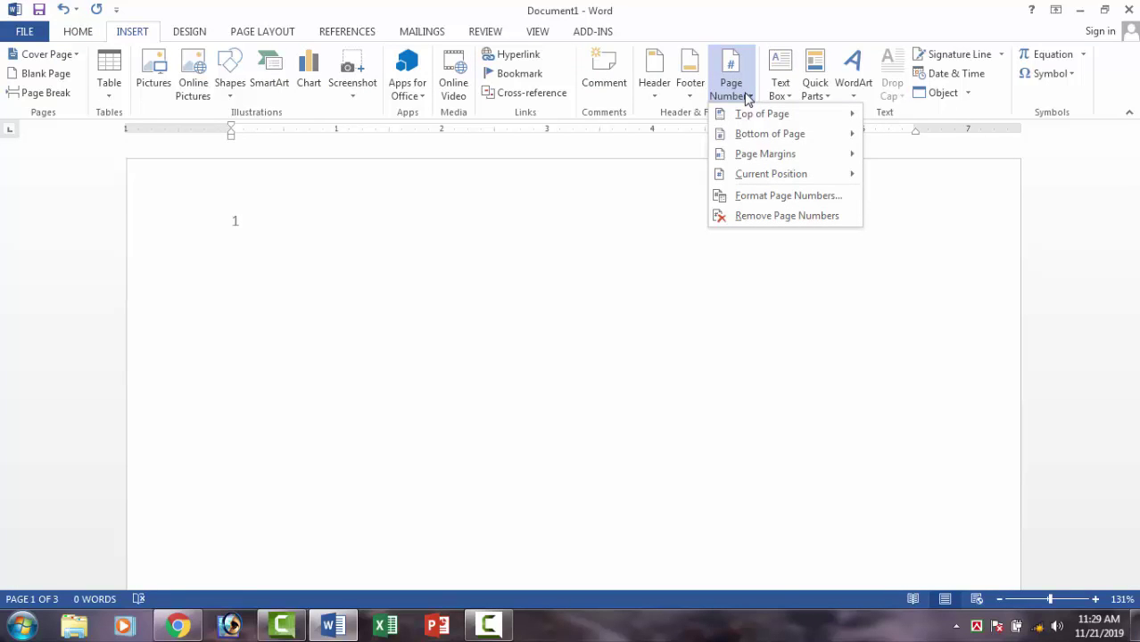
{"action": "mouse_move", "coordinate": [741, 123]}
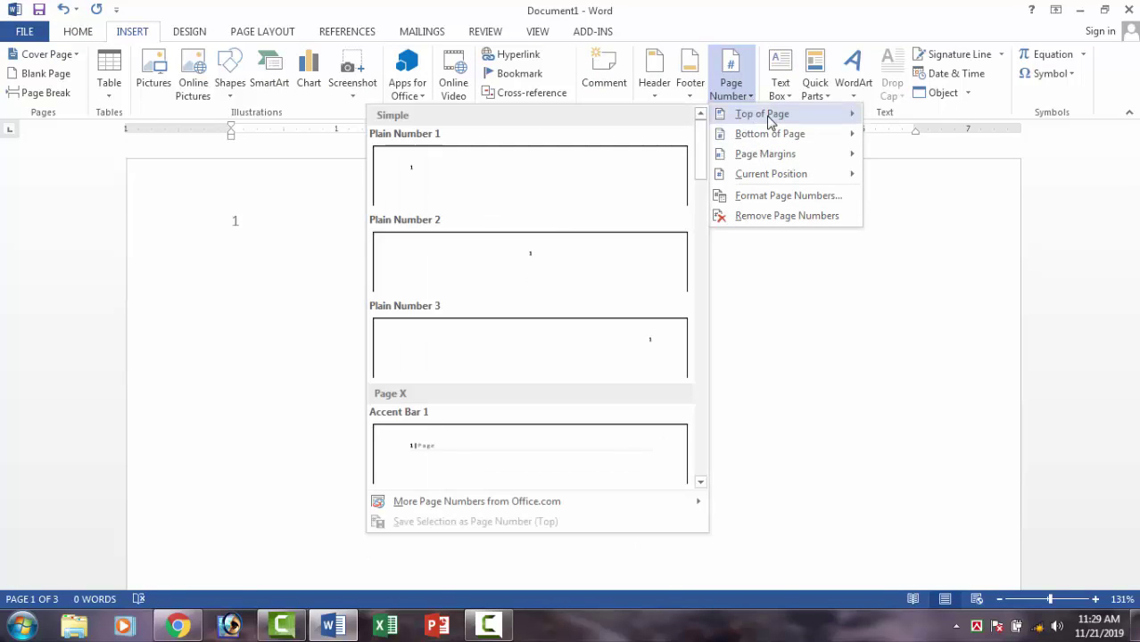
{"action": "mouse_move", "coordinate": [803, 136]}
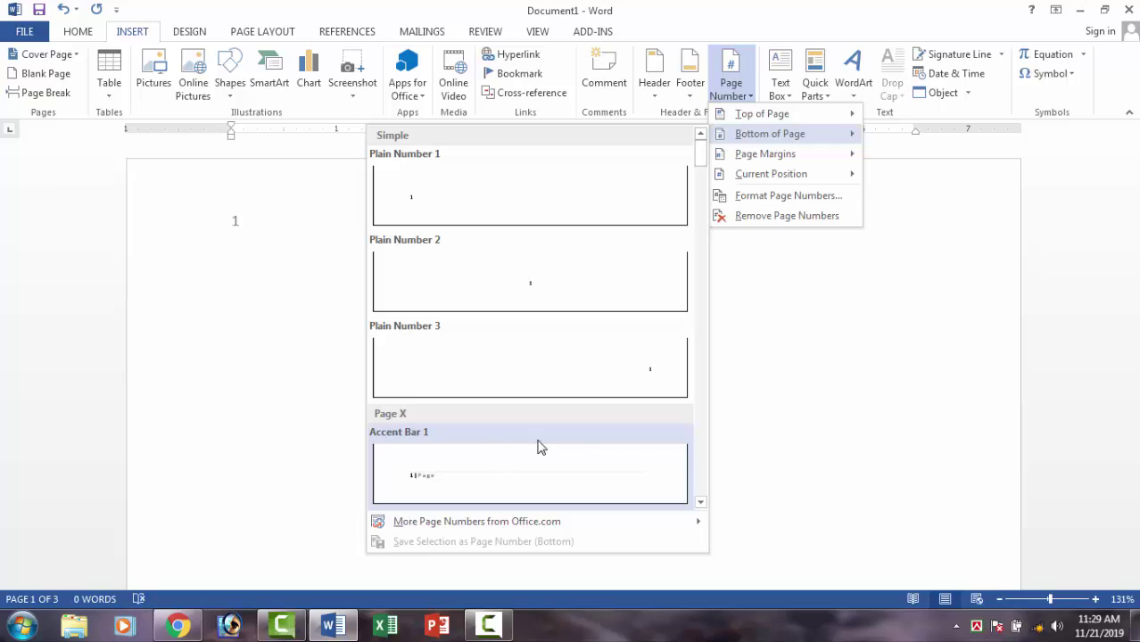
{"action": "left_click", "coordinate": [449, 487]}
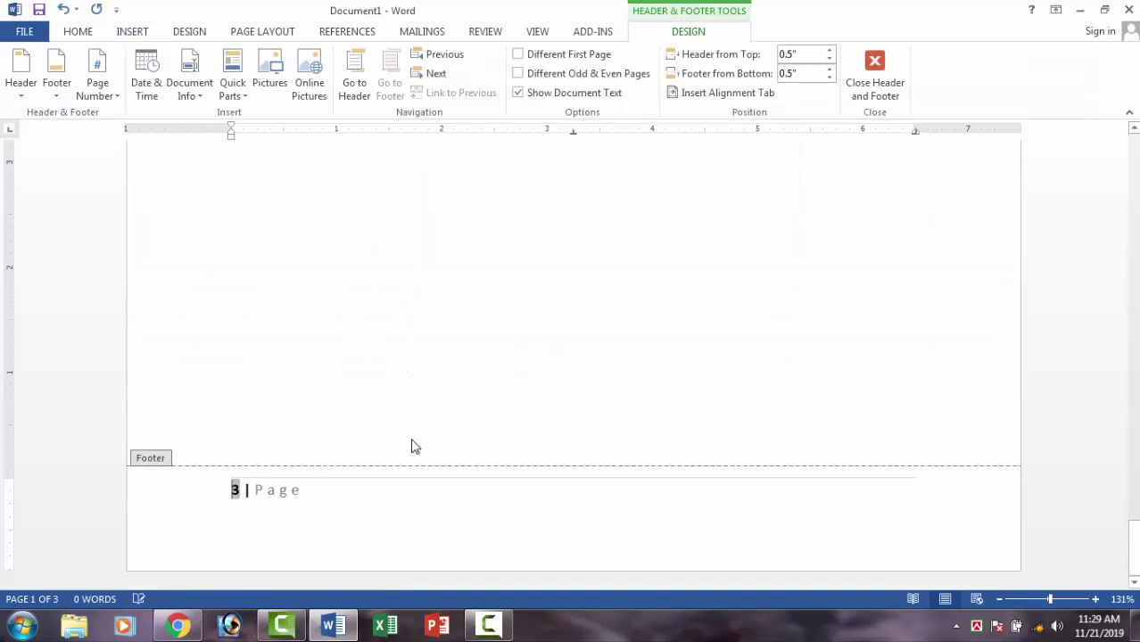
{"action": "left_click", "coordinate": [304, 498]}
{"action": "key", "text": "Home"}
{"action": "key", "text": "shift+Right"}
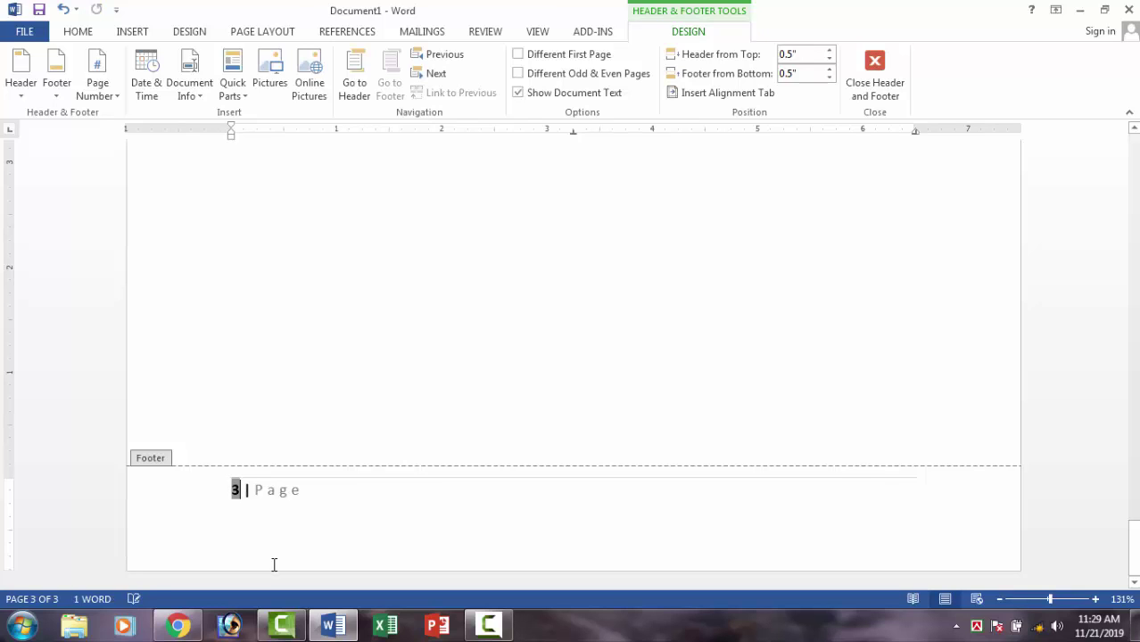
{"action": "left_click", "coordinate": [876, 76]}
{"action": "left_click", "coordinate": [116, 33]}
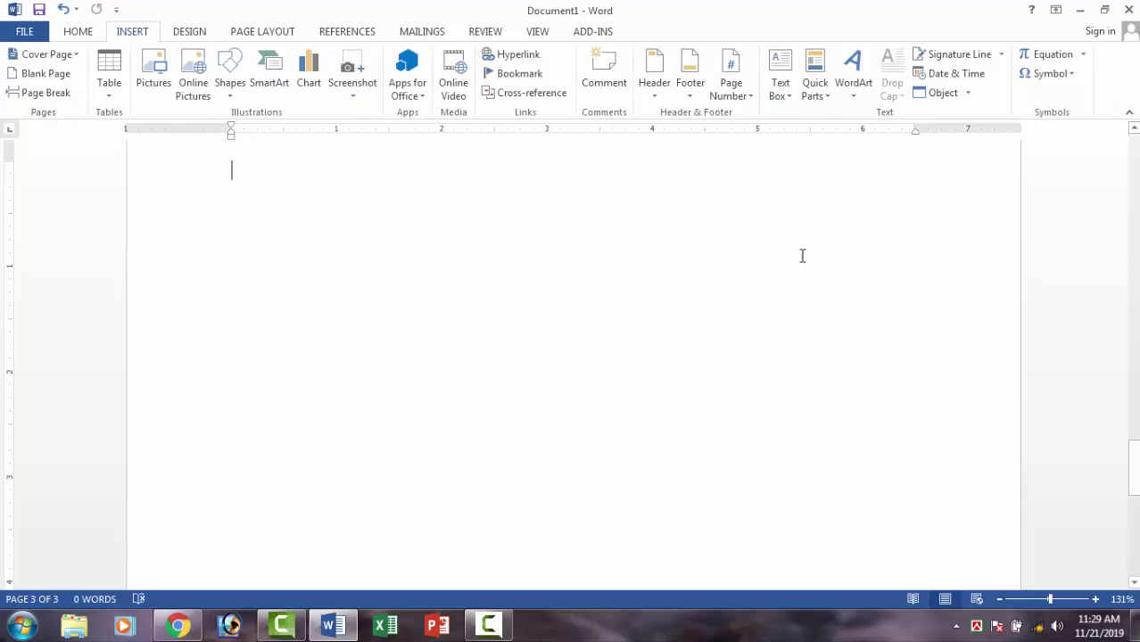
{"action": "left_click_drag", "start_coordinate": [1133, 468], "coordinate": [1133, 162]}
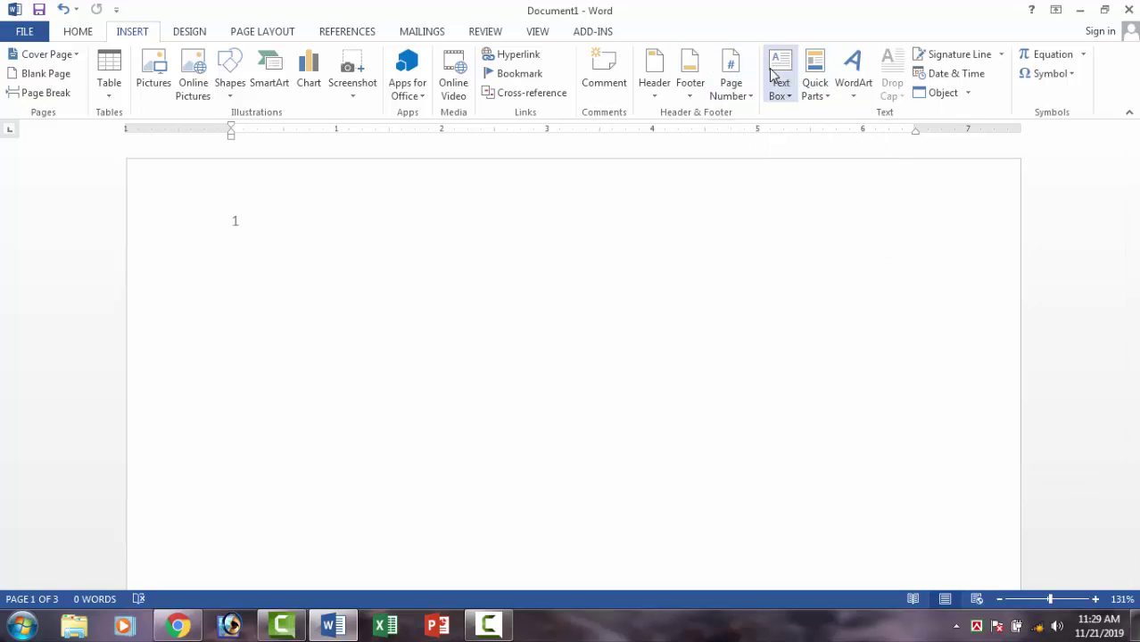
Draw a large text box below the page number and type 'fujadsf hjklc' into it.
{"action": "left_click", "coordinate": [774, 75]}
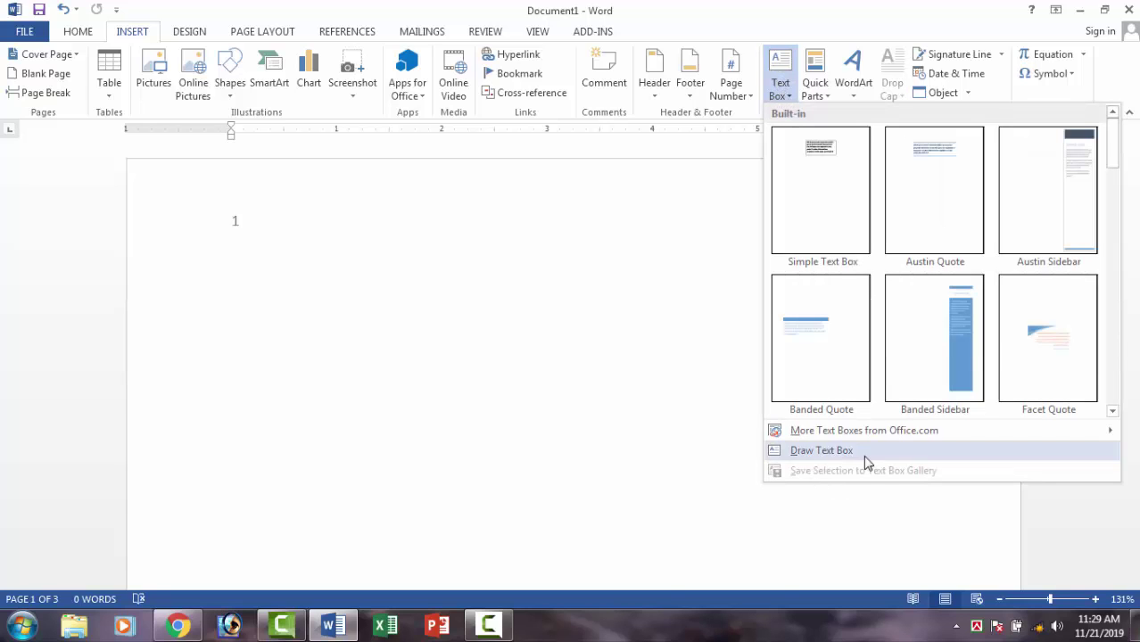
{"action": "left_click", "coordinate": [822, 450]}
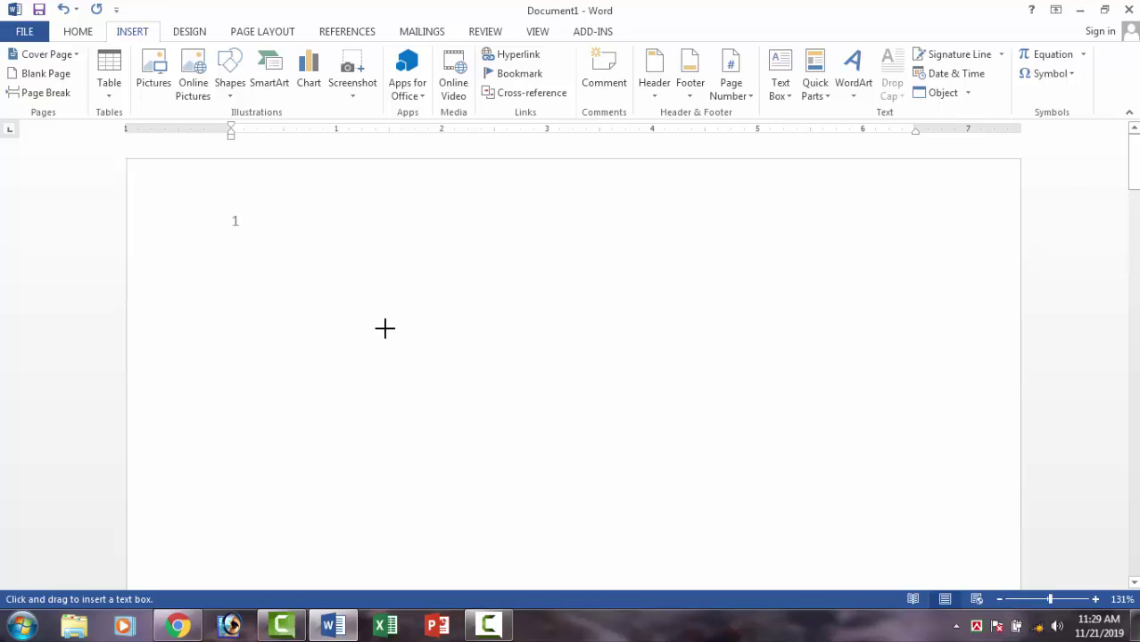
{"action": "left_click_drag", "start_coordinate": [332, 262], "coordinate": [825, 491]}
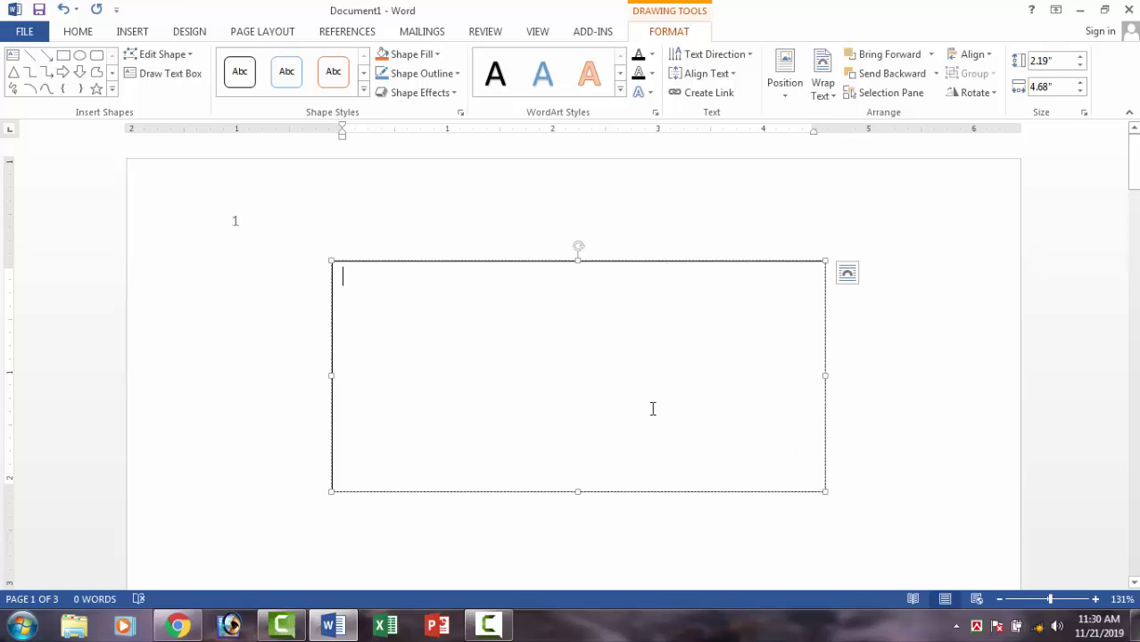
{"action": "type", "text": "khkjsdfhksdh"}
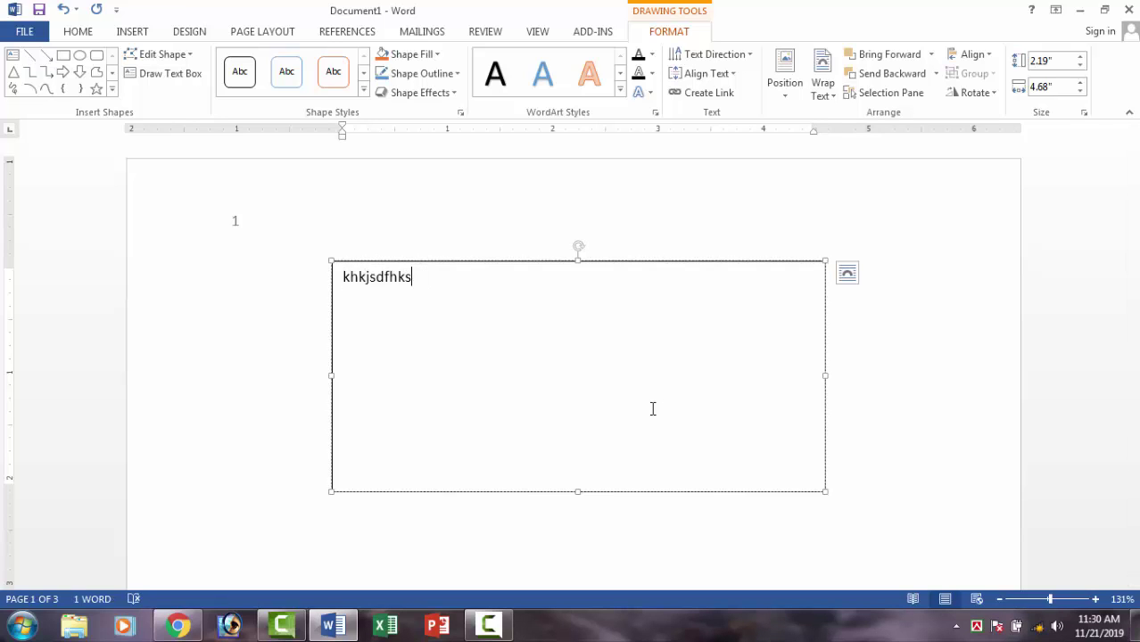
{"action": "key", "text": "BackSpace"}
{"action": "key", "text": "BackSpace"}
{"action": "key", "text": "BackSpace"}
{"action": "key", "text": "BackSpace"}
{"action": "key", "text": "BackSpace"}
{"action": "key", "text": "BackSpace"}
{"action": "type", "text": "jadsf hjkl"}
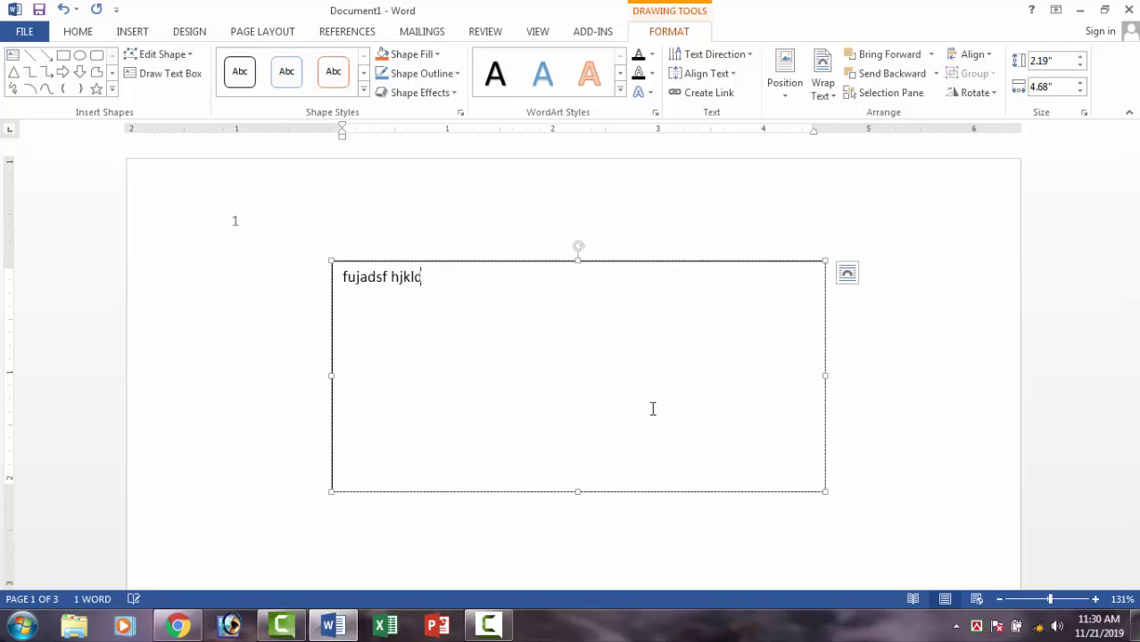
{"action": "type", "text": "dsafkshf"}
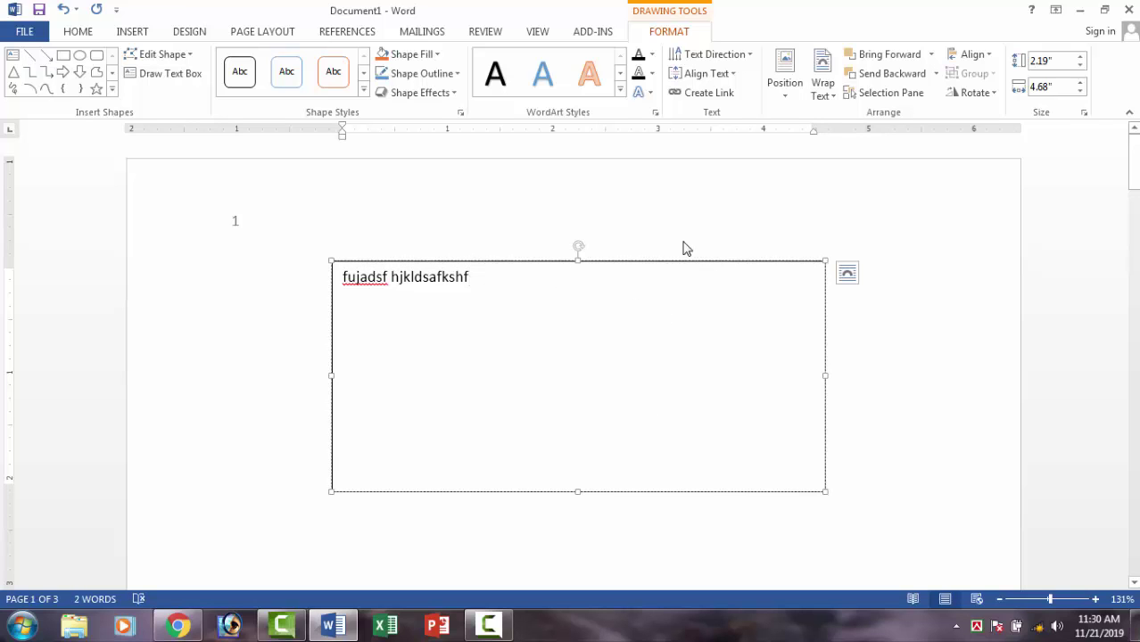
Give the text box a 6 pt orange outline.
{"action": "left_click", "coordinate": [675, 261]}
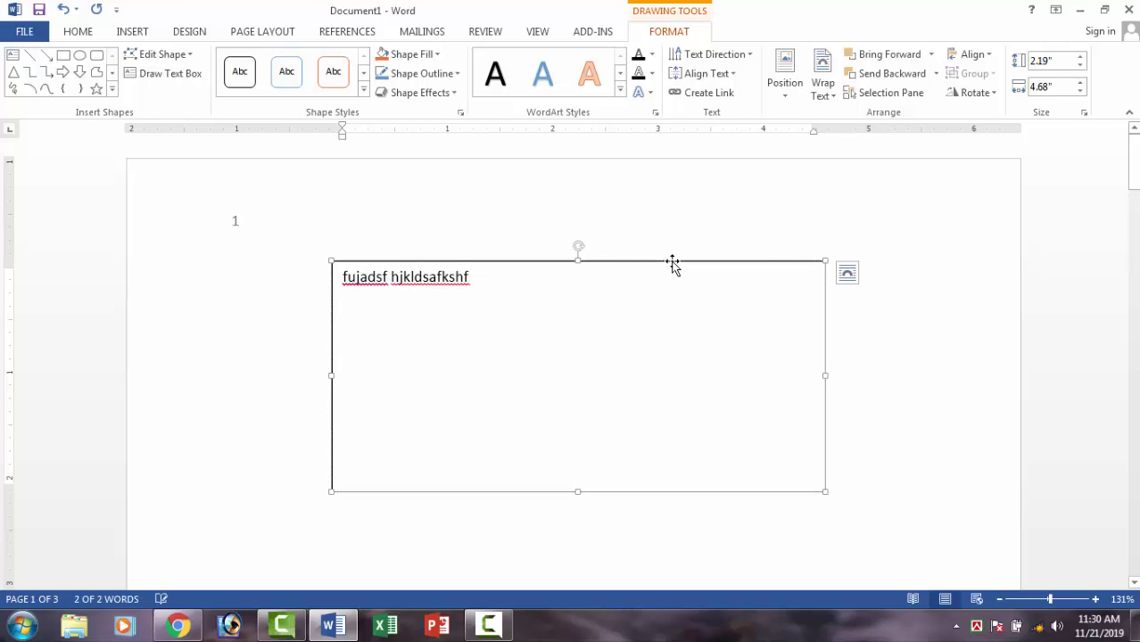
{"action": "left_click", "coordinate": [457, 73]}
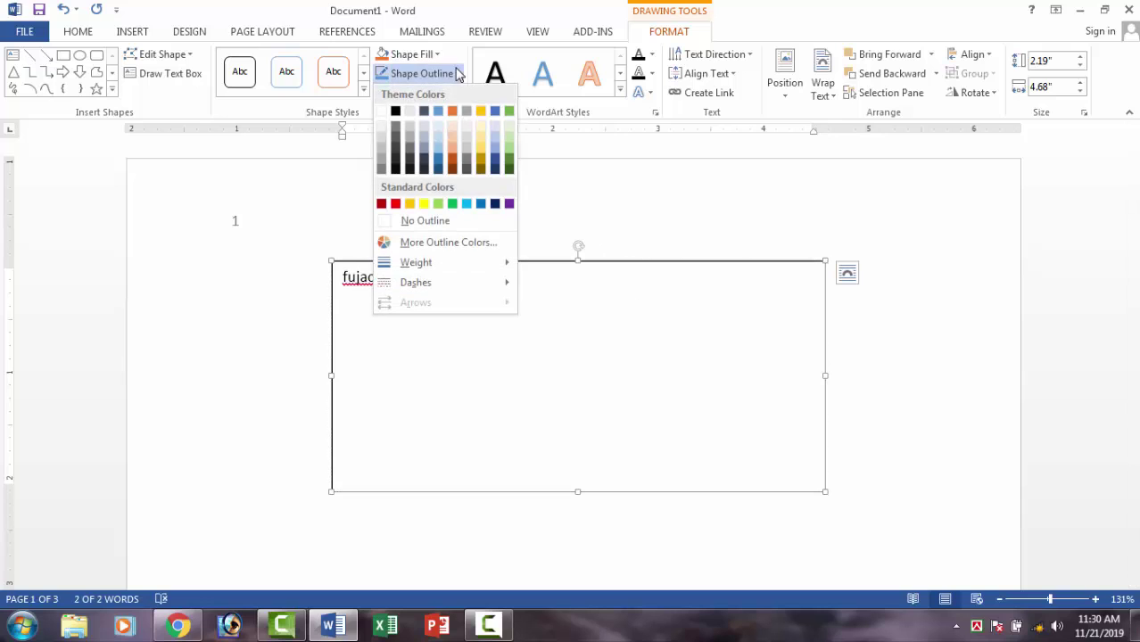
{"action": "left_click", "coordinate": [453, 160]}
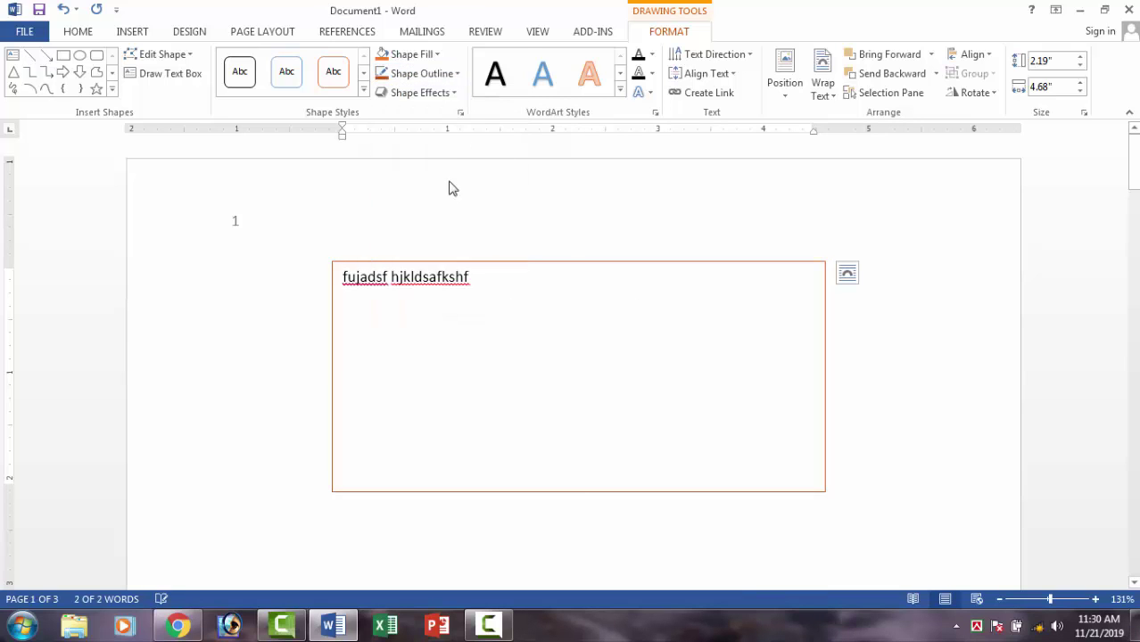
{"action": "left_click", "coordinate": [452, 74]}
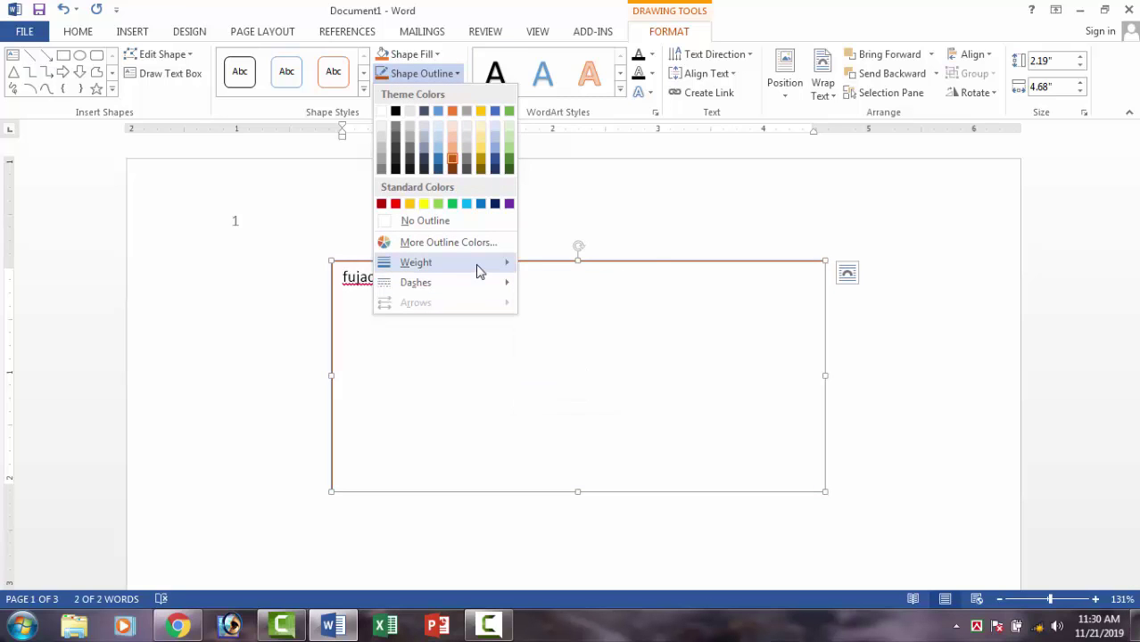
{"action": "mouse_move", "coordinate": [478, 269]}
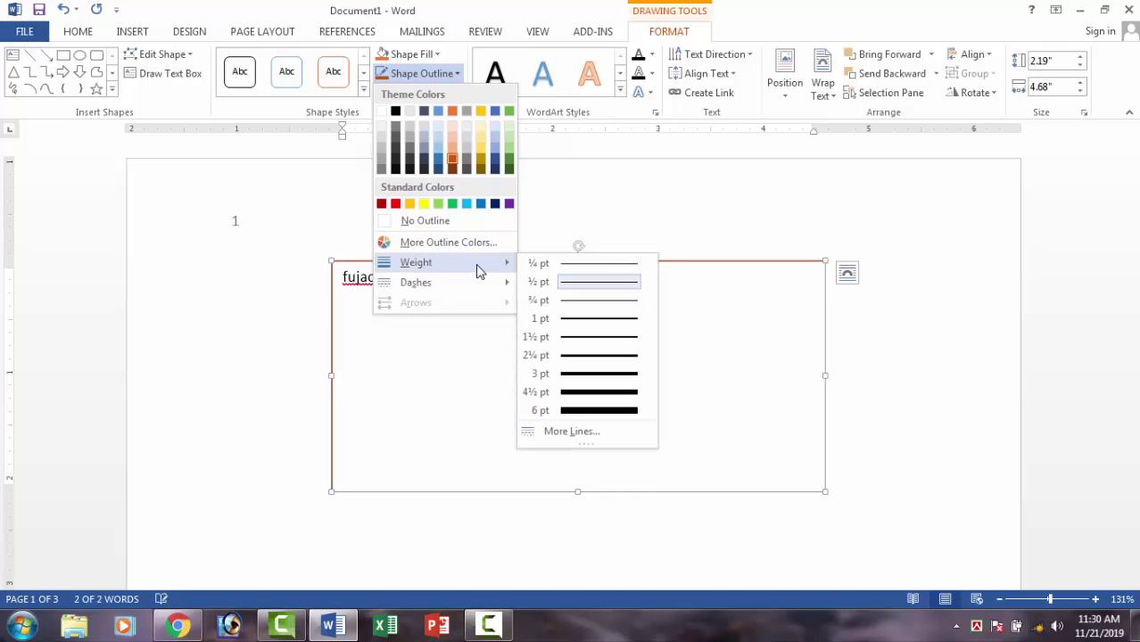
{"action": "left_click", "coordinate": [612, 412]}
Look over the full line formatting settings, then remove the text box's outline entirely.
{"action": "left_click", "coordinate": [455, 74]}
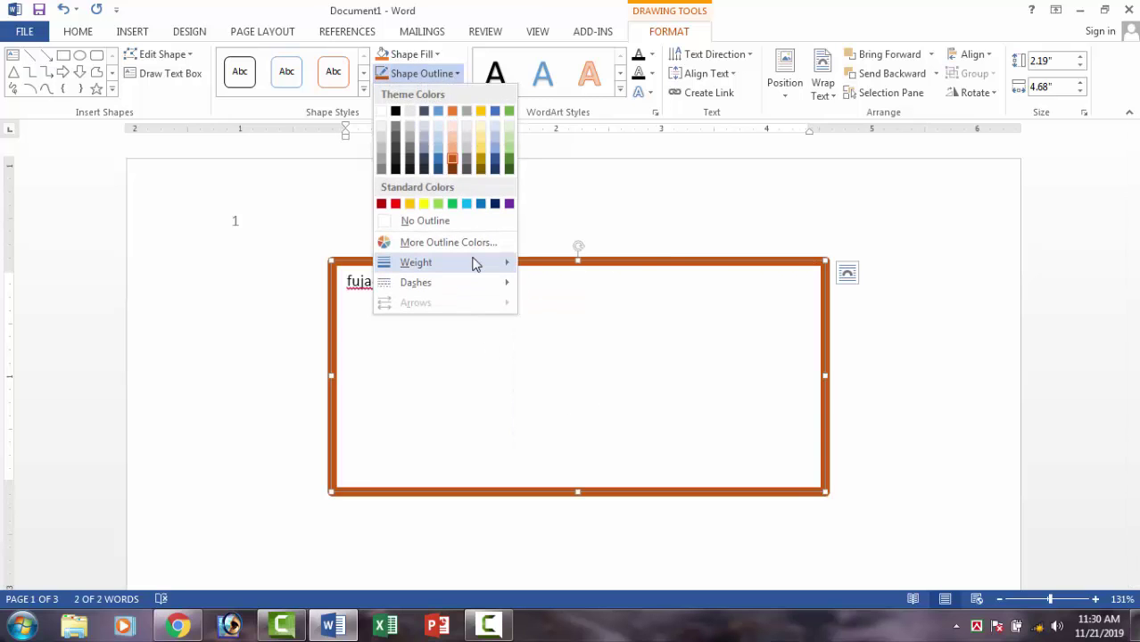
{"action": "mouse_move", "coordinate": [473, 260]}
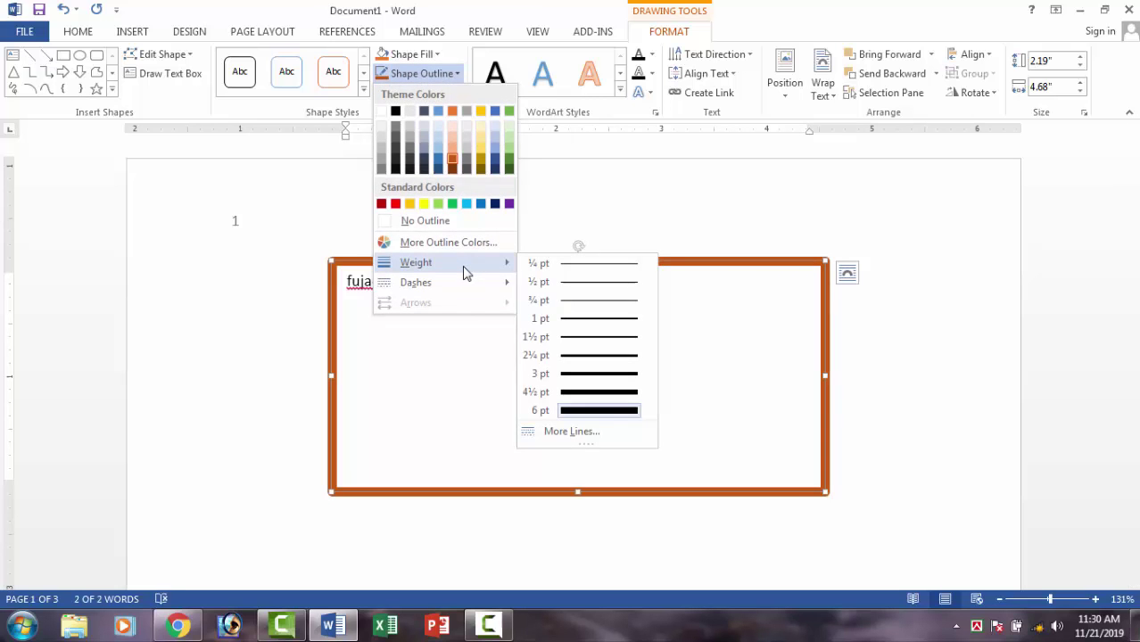
{"action": "left_click", "coordinate": [578, 432]}
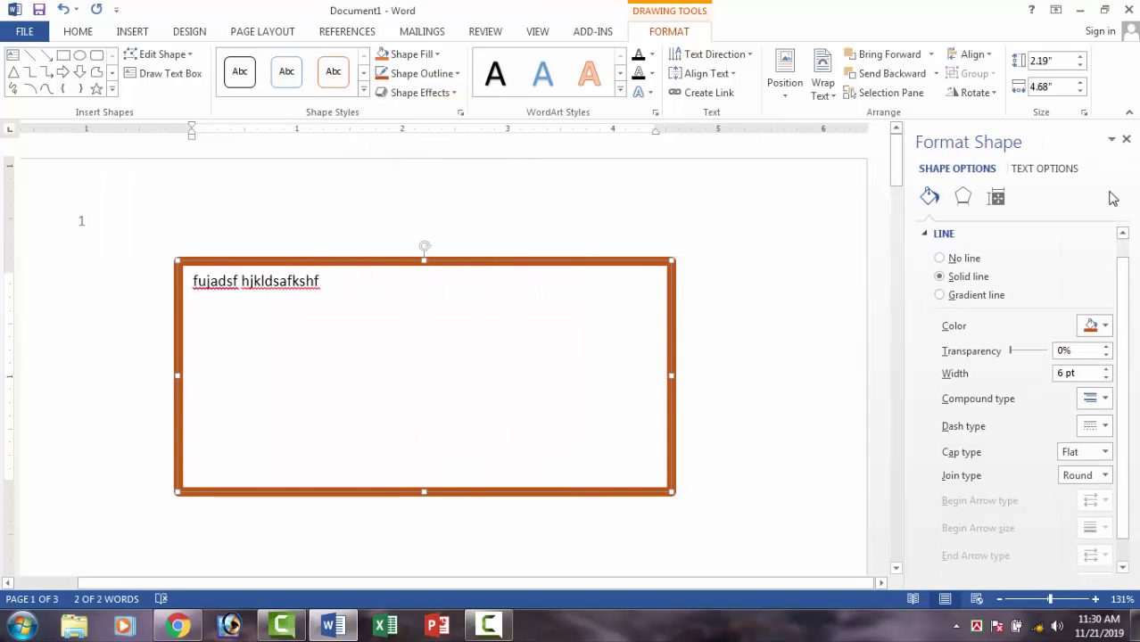
{"action": "left_click", "coordinate": [1126, 139]}
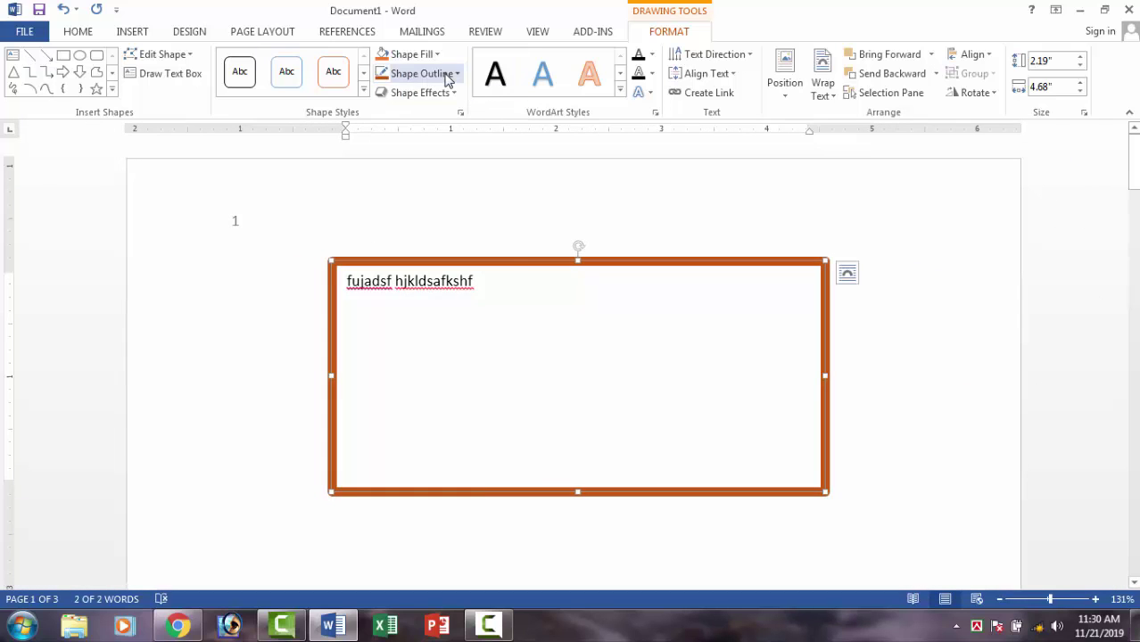
{"action": "left_click", "coordinate": [449, 79]}
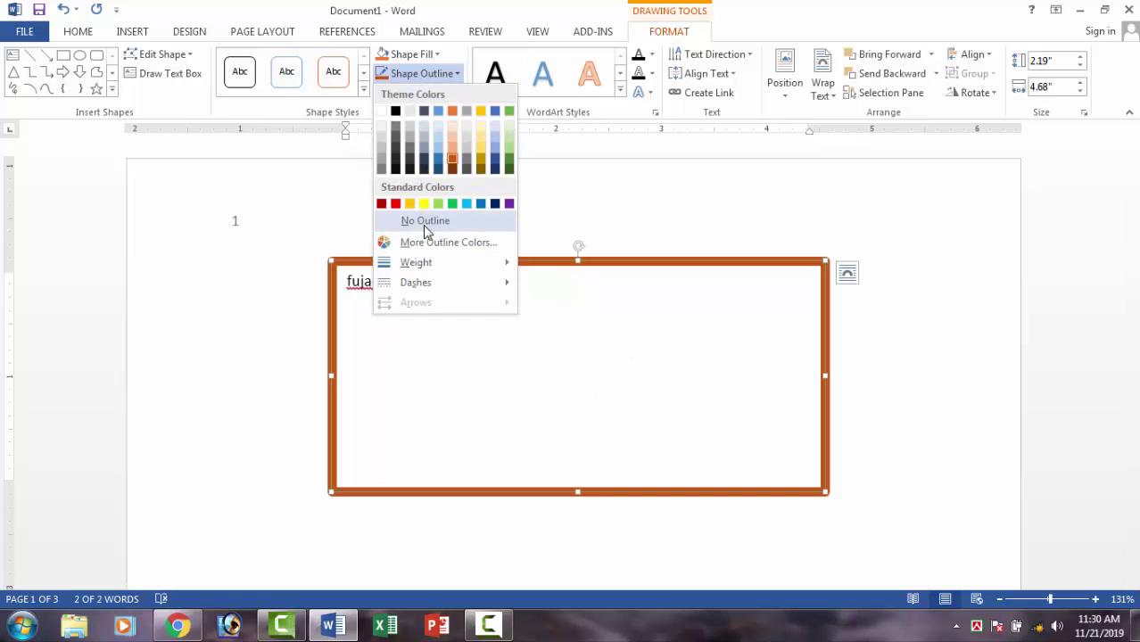
{"action": "left_click", "coordinate": [427, 230]}
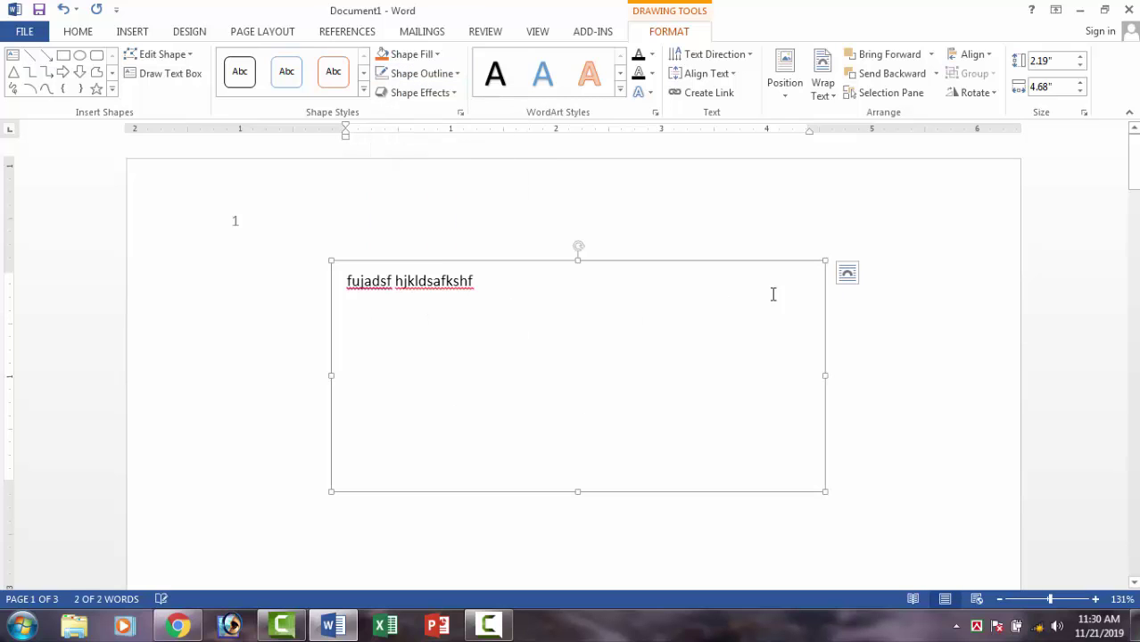
{"action": "left_click", "coordinate": [964, 283]}
Give the text box a thick 6 pt black outline.
{"action": "left_click", "coordinate": [498, 280]}
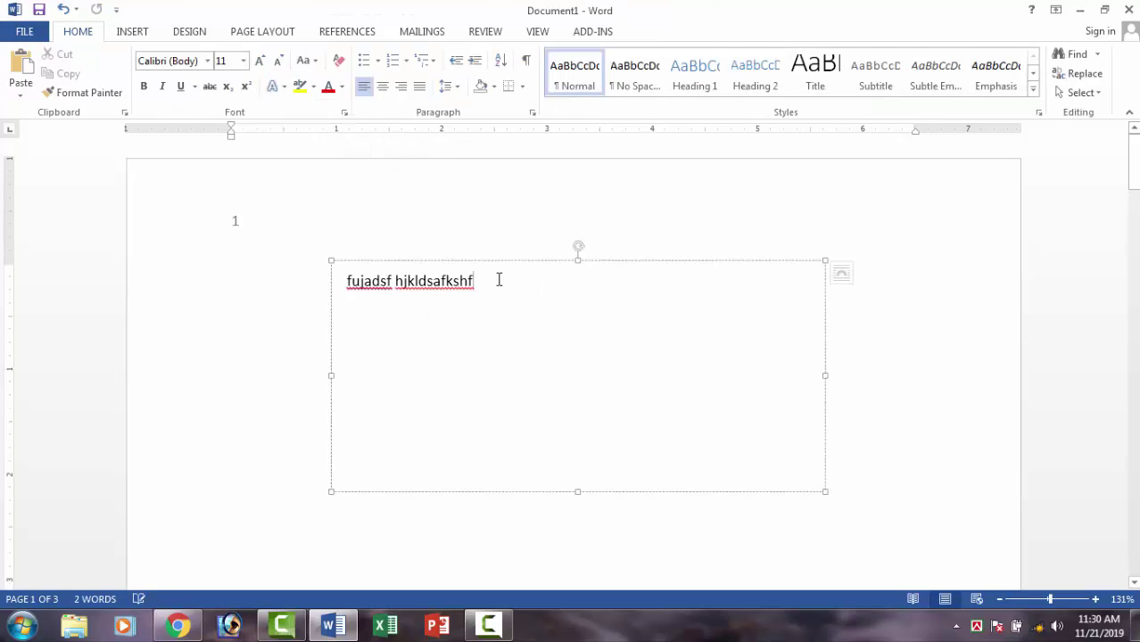
{"action": "left_click", "coordinate": [412, 73]}
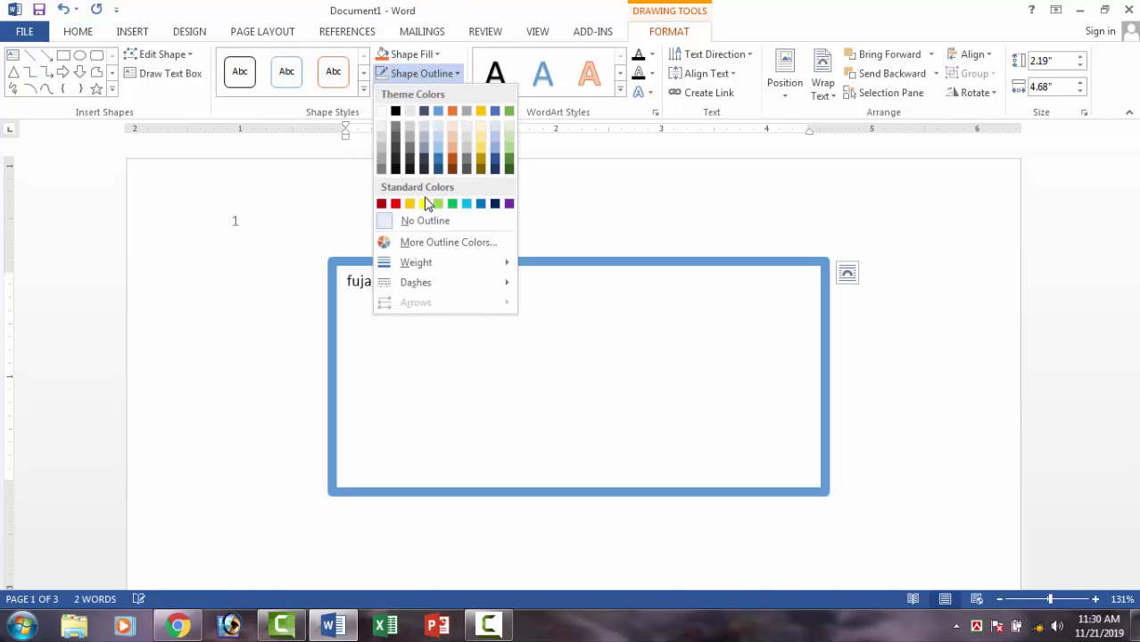
{"action": "mouse_move", "coordinate": [425, 262]}
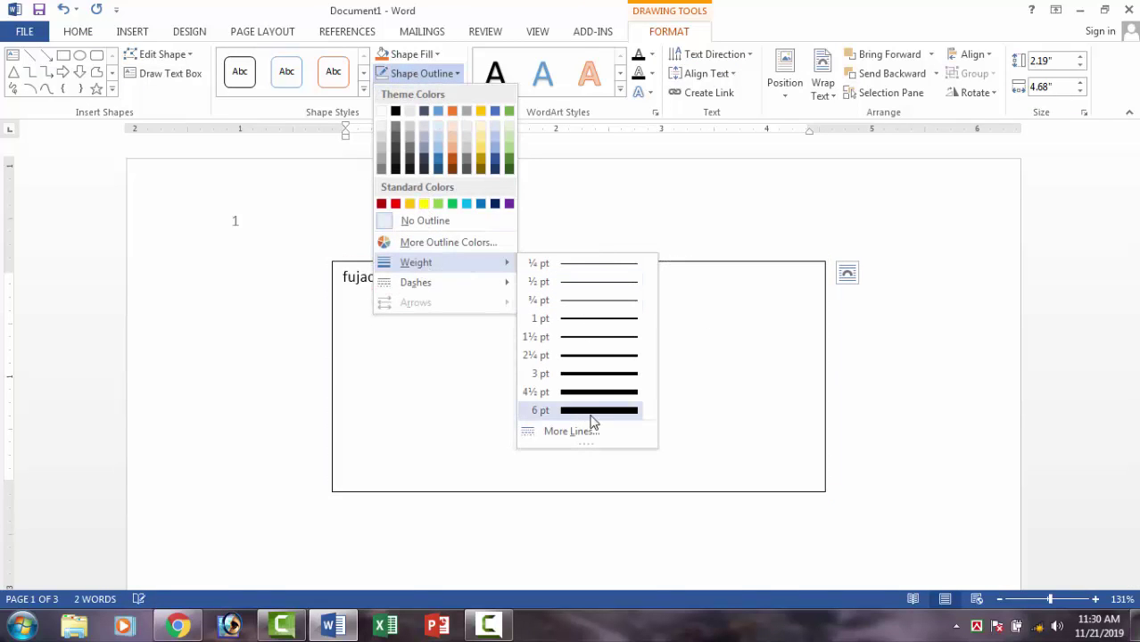
{"action": "left_click", "coordinate": [593, 375]}
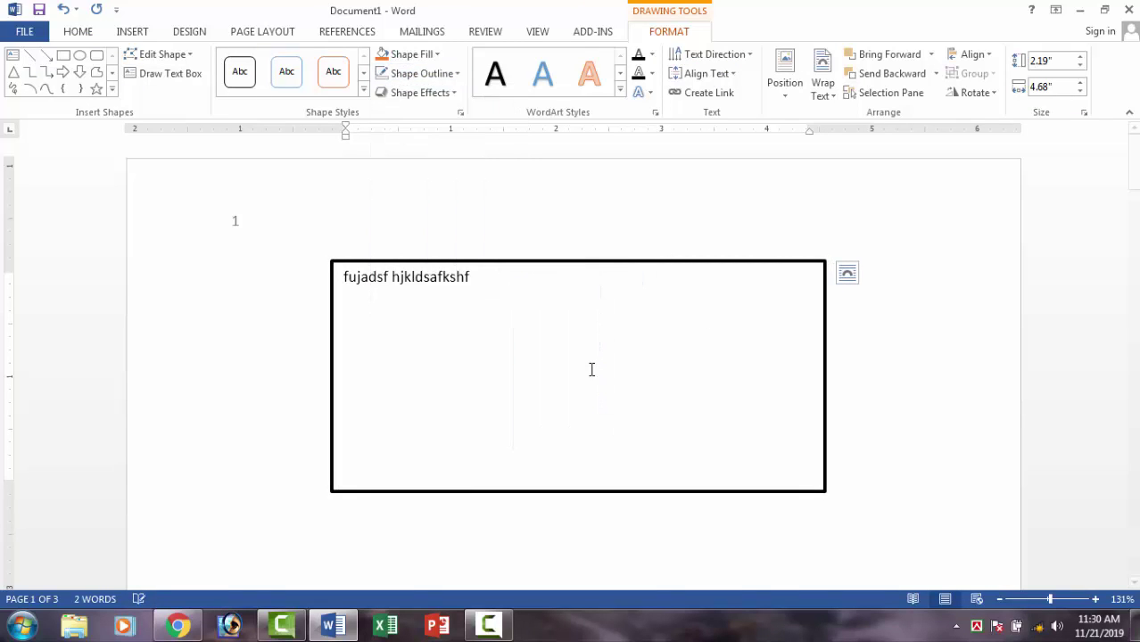
Fill the text box with dark orange, then select the whole box and delete it.
{"action": "left_click", "coordinate": [436, 56]}
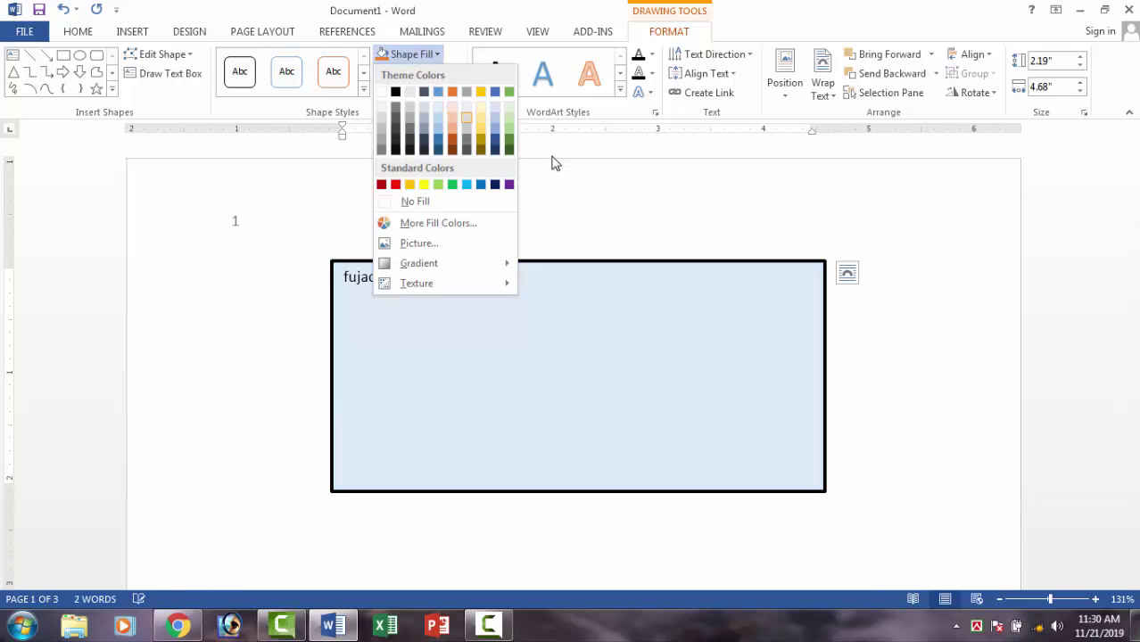
{"action": "left_click", "coordinate": [457, 141]}
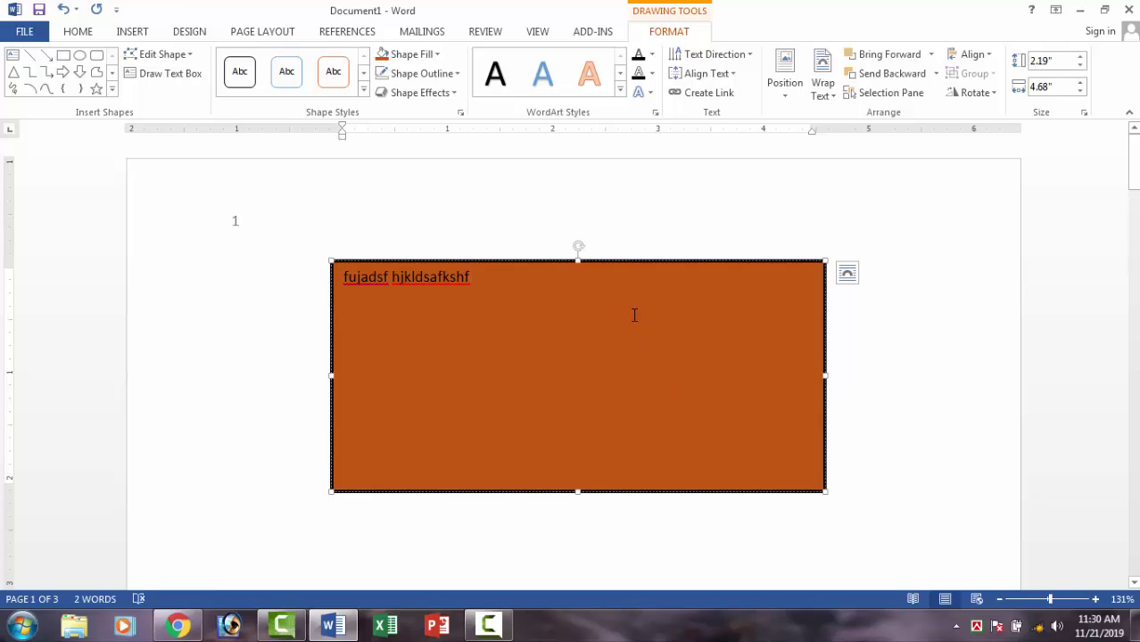
{"action": "left_click", "coordinate": [731, 261]}
{"action": "key", "text": "Delete"}
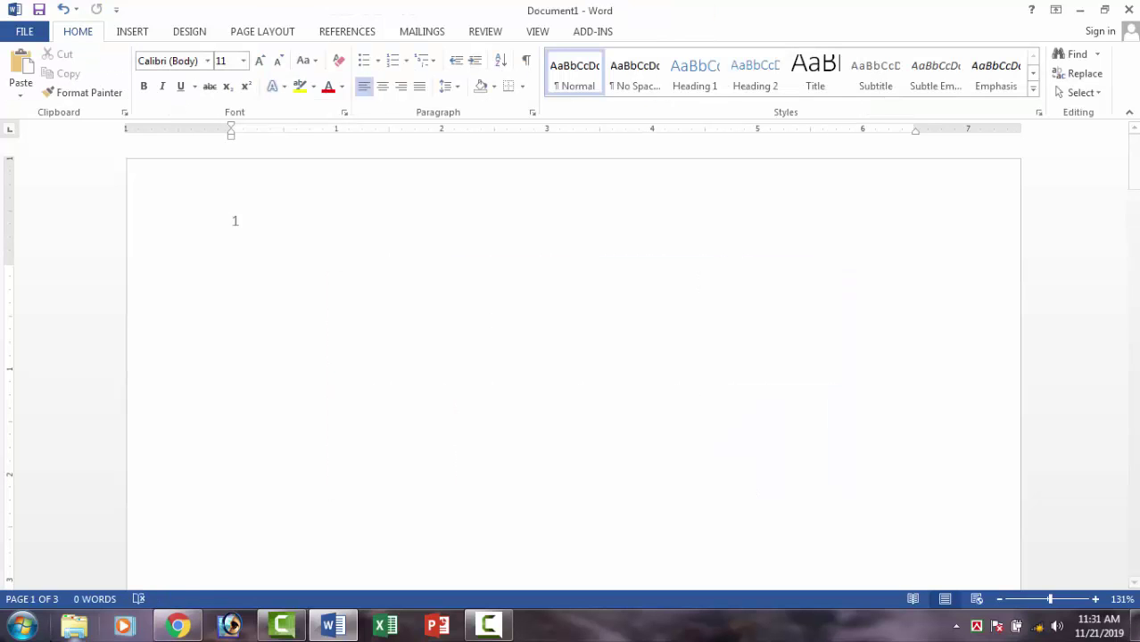
In Windows Explorer, open the Document folder on drive D: and scroll through its folders.
{"action": "left_click", "coordinate": [74, 625]}
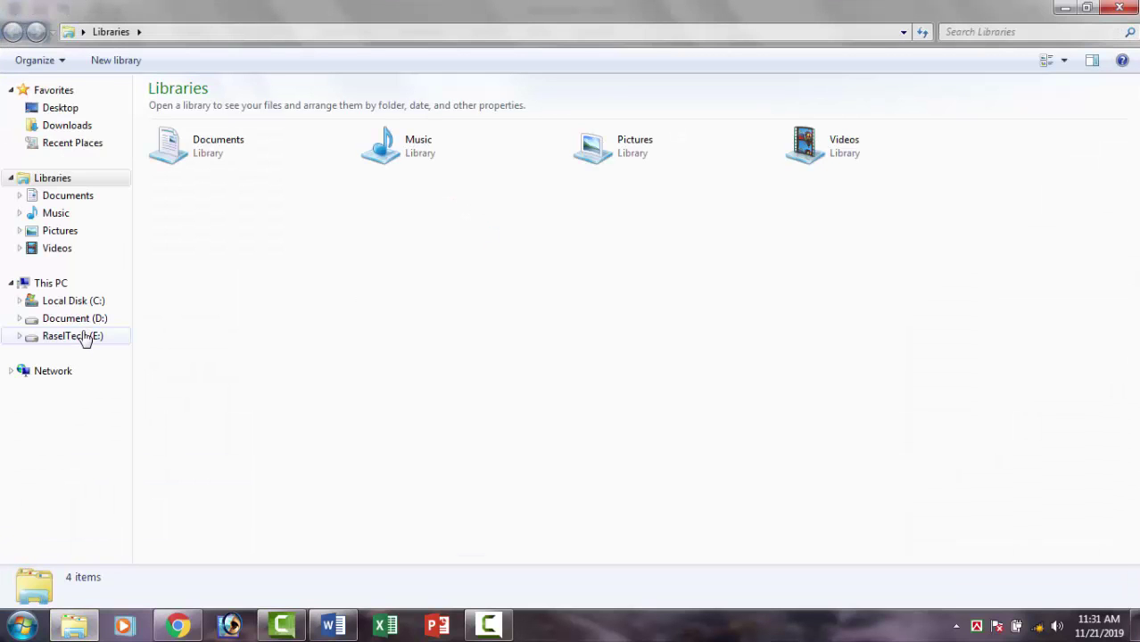
{"action": "left_click", "coordinate": [86, 321]}
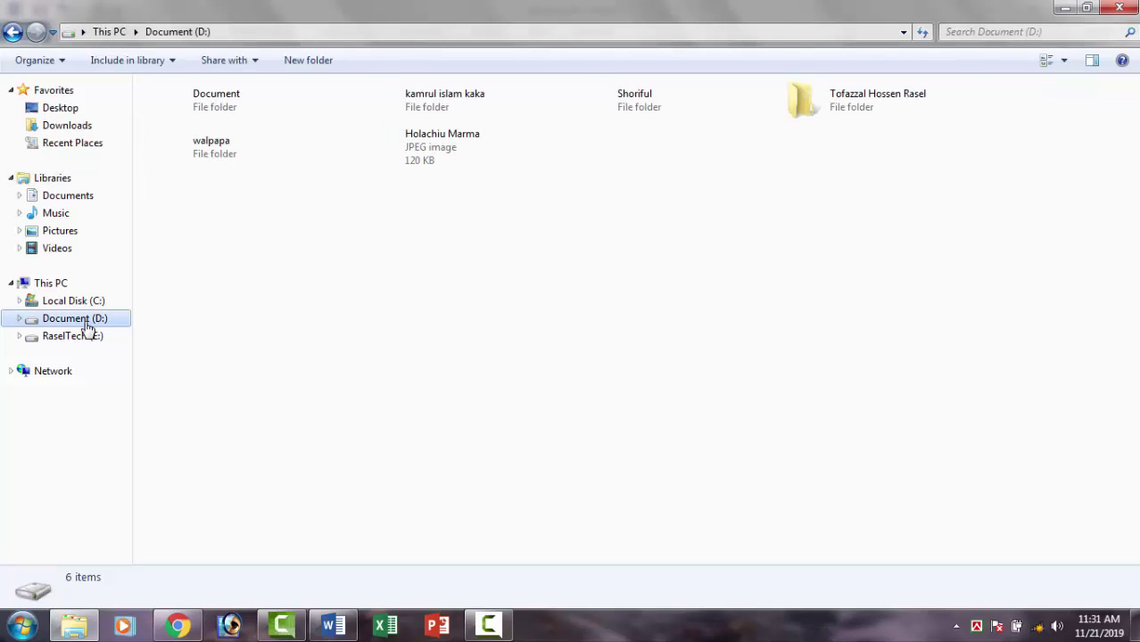
{"action": "double_click", "coordinate": [224, 110]}
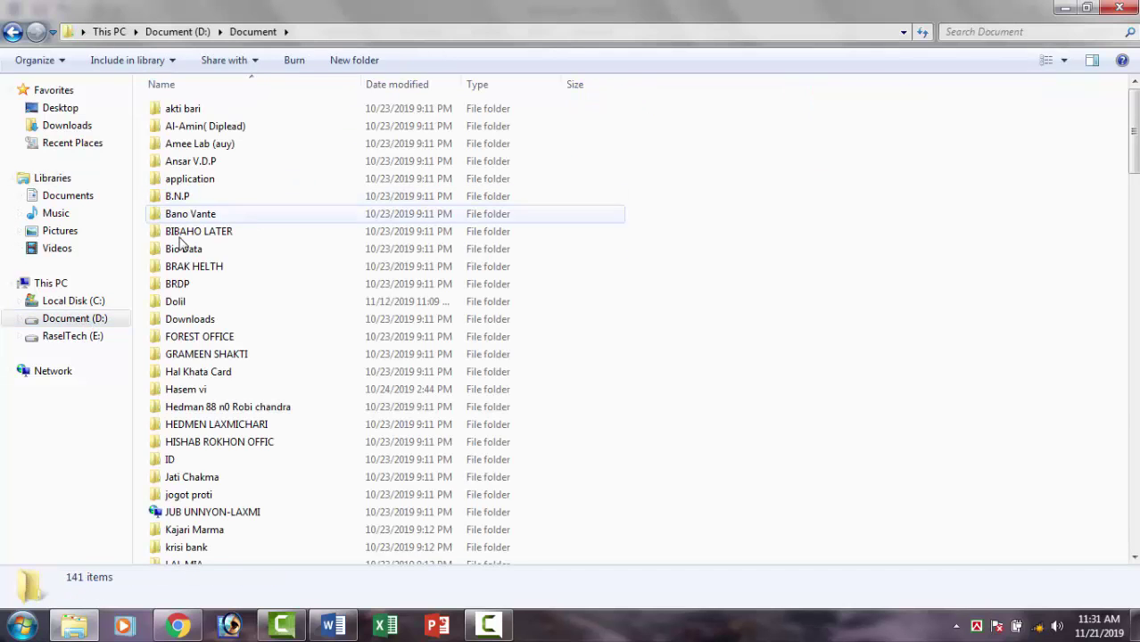
{"action": "left_click", "coordinate": [212, 444]}
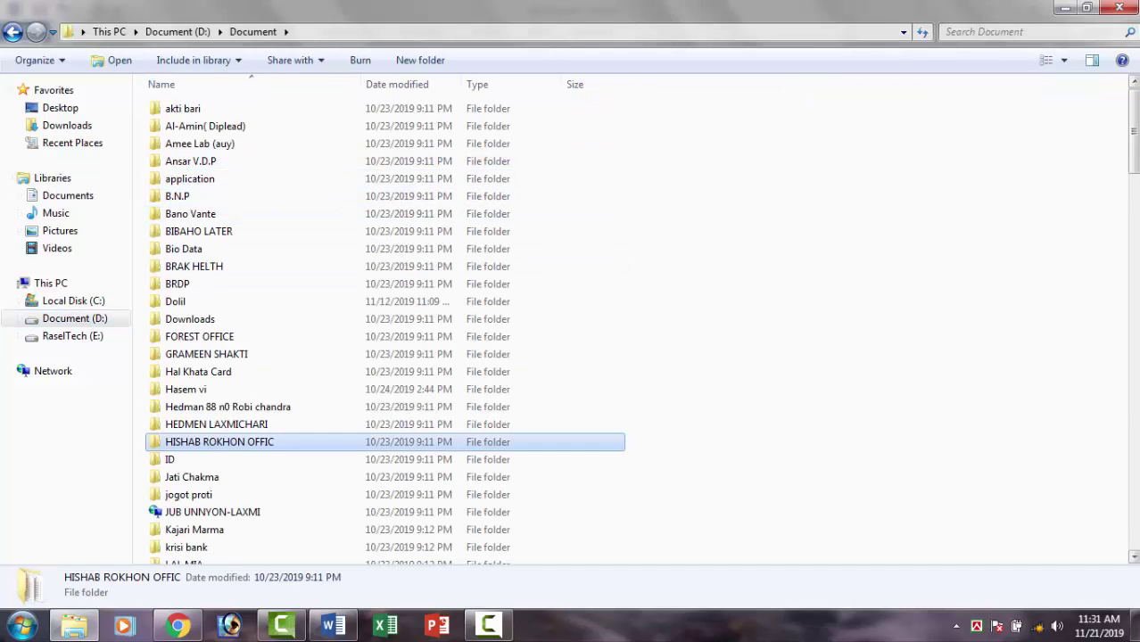
{"action": "scroll", "coordinate": [955, 143], "scroll_direction": "down", "scroll_amount": 6}
{"action": "scroll", "coordinate": [954, 143], "scroll_direction": "down", "scroll_amount": 3}
{"action": "scroll", "coordinate": [955, 142], "scroll_direction": "down", "scroll_amount": 3}
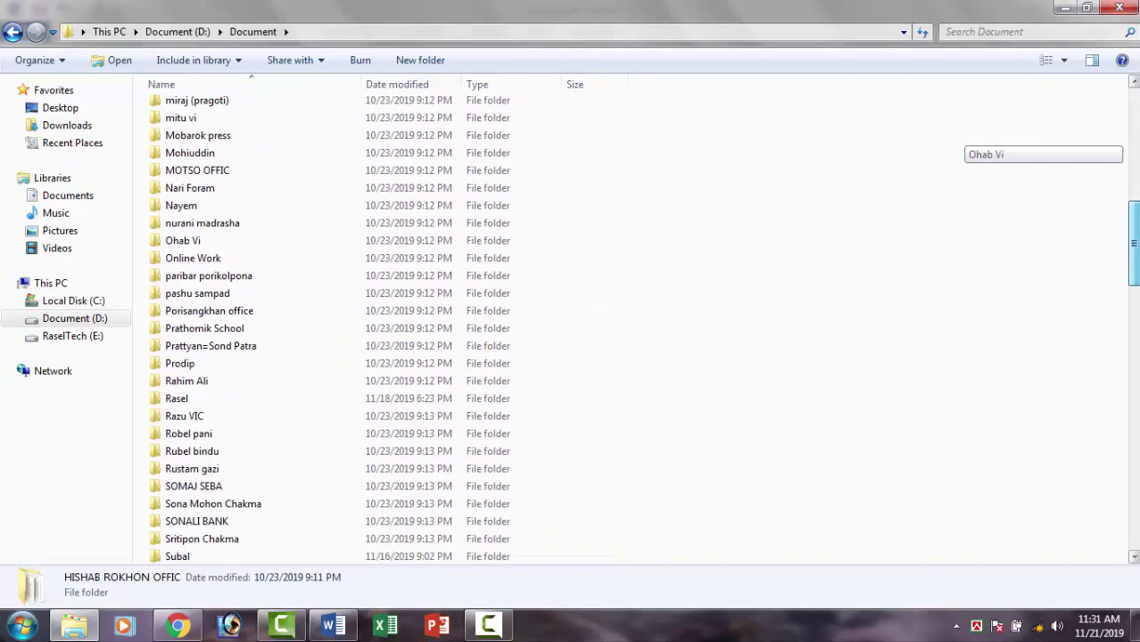
{"action": "mouse_move", "coordinate": [1134, 284]}
{"action": "left_mouse_down"}
{"action": "mouse_move", "coordinate": [1134, 333]}
{"action": "mouse_move", "coordinate": [1134, 210]}
{"action": "left_mouse_up"}
Open the Dolil folder and select one of its Word documents.
{"action": "left_click", "coordinate": [259, 222]}
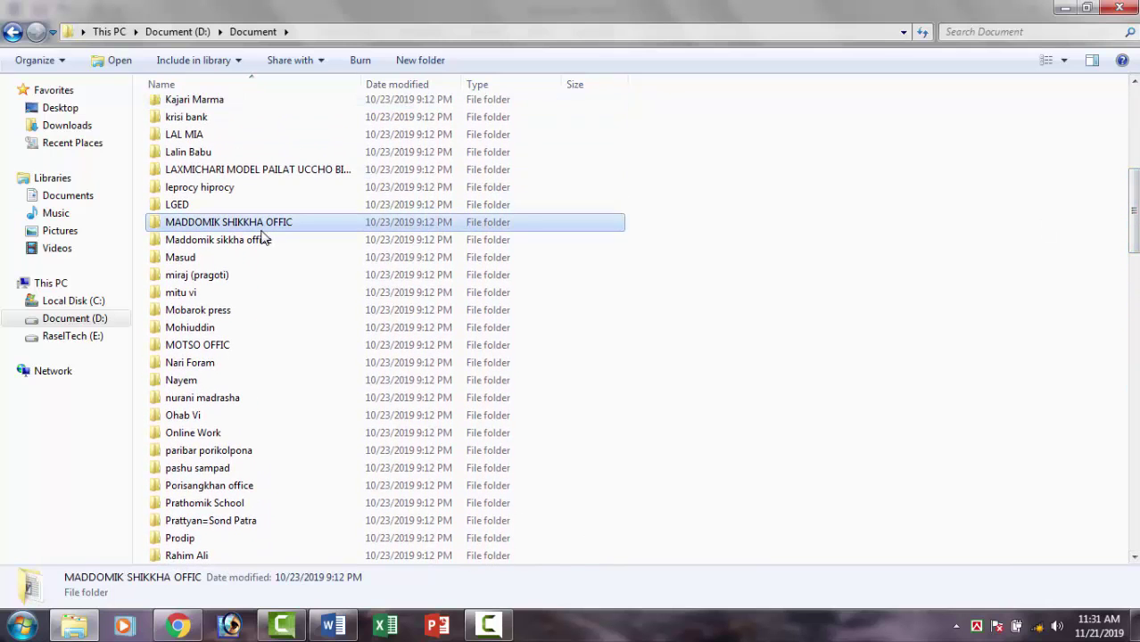
{"action": "key", "text": "d"}
{"action": "key", "text": "d"}
{"action": "key", "text": "d"}
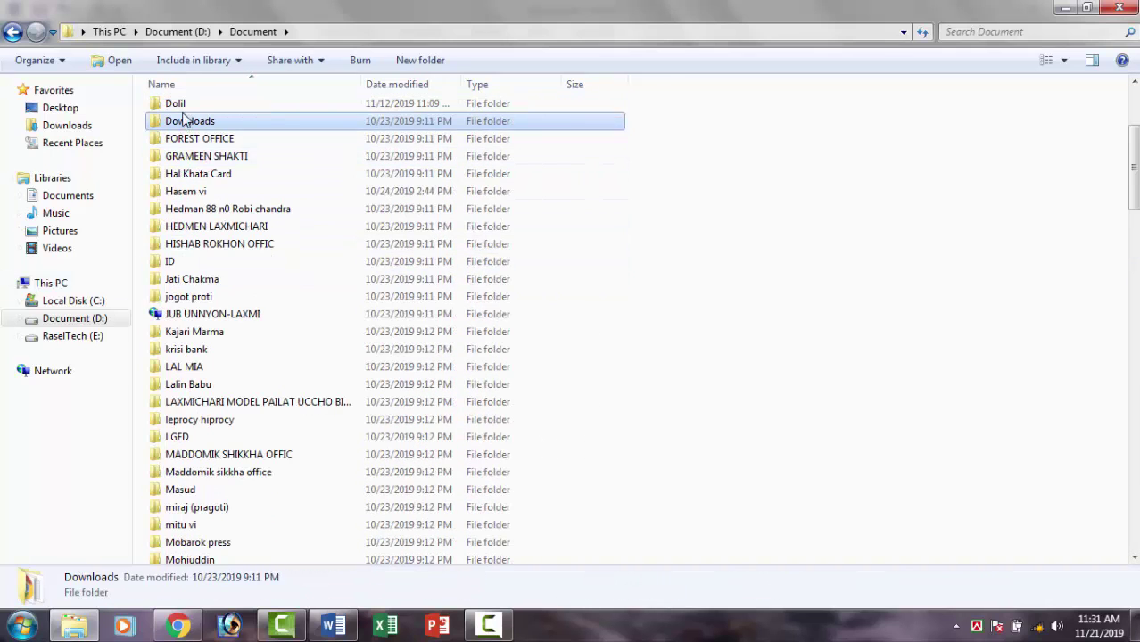
{"action": "key", "text": "Up"}
{"action": "key", "text": "Return"}
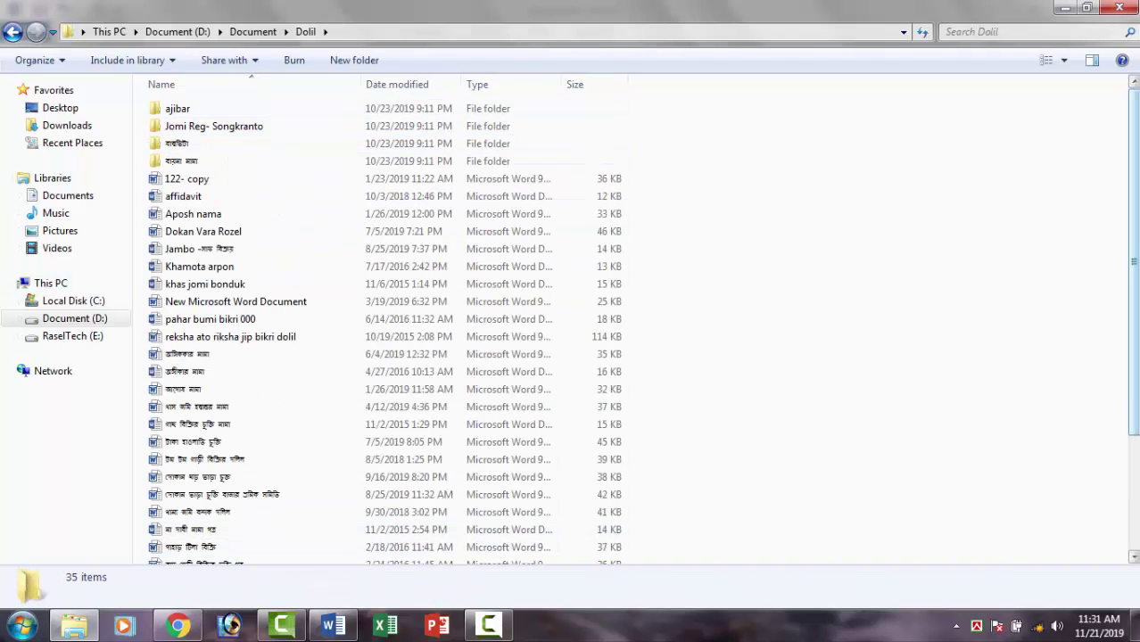
{"action": "scroll", "coordinate": [193, 487], "scroll_direction": "down", "scroll_amount": 2}
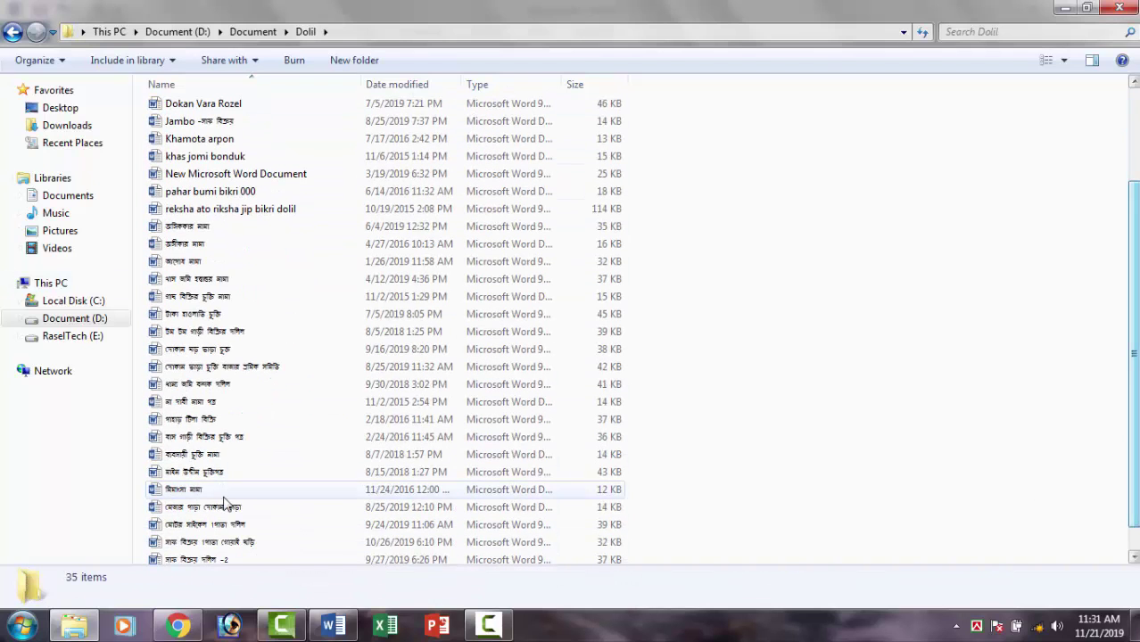
{"action": "left_click", "coordinate": [204, 544]}
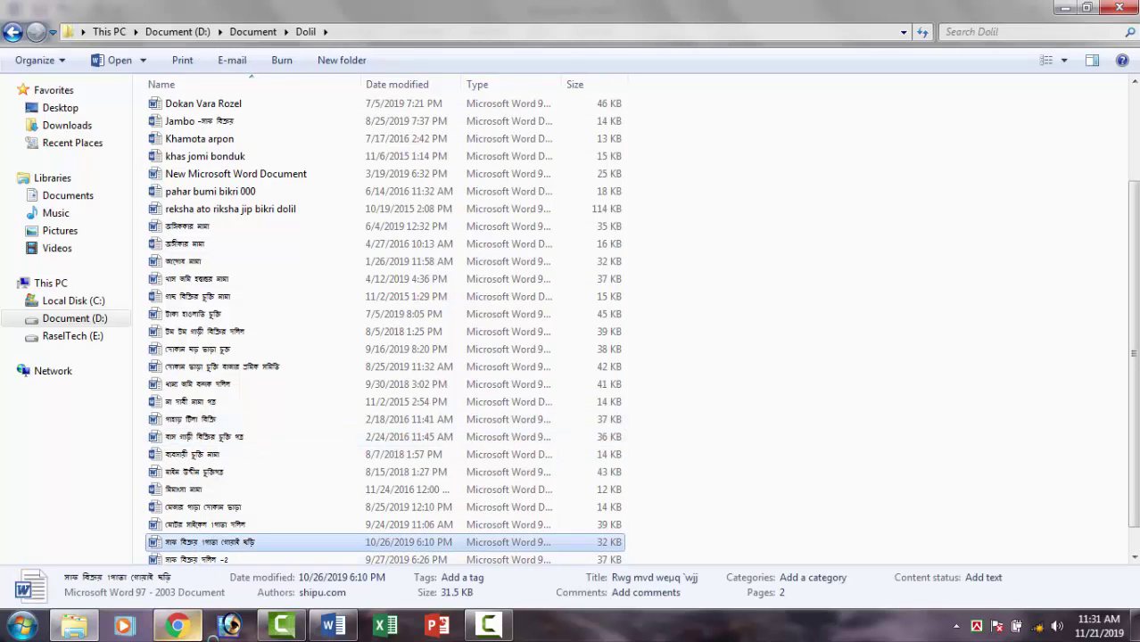
{"action": "mouse_move", "coordinate": [178, 625]}
{"action": "left_click", "coordinate": [248, 590]}
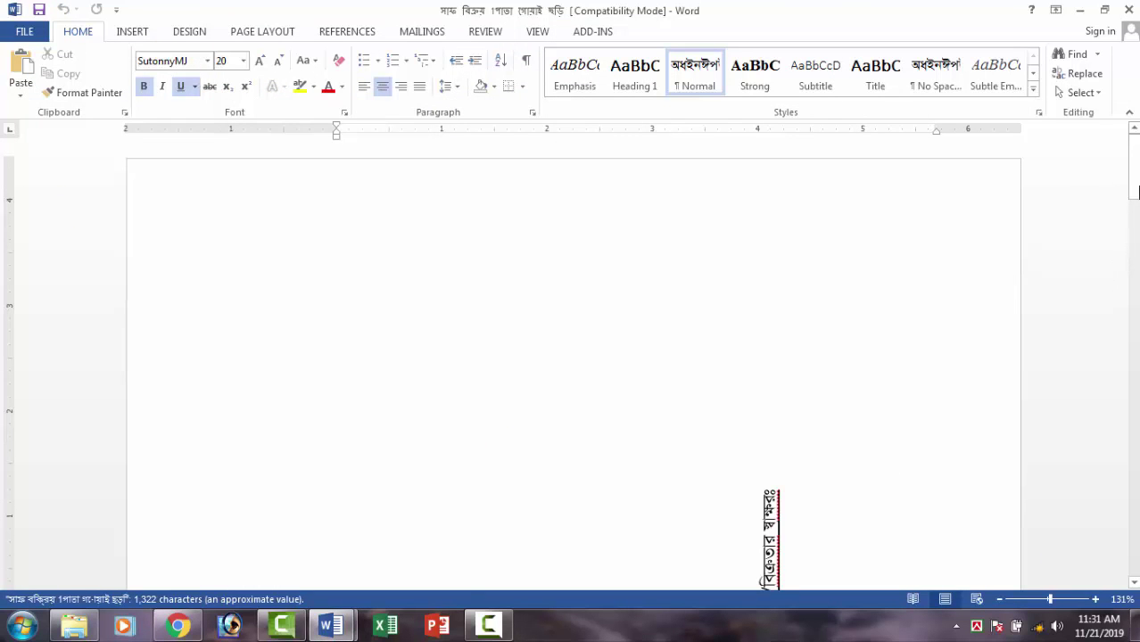
{"action": "left_click_drag", "start_coordinate": [1135, 192], "coordinate": [1135, 207]}
{"action": "left_click", "coordinate": [772, 258]}
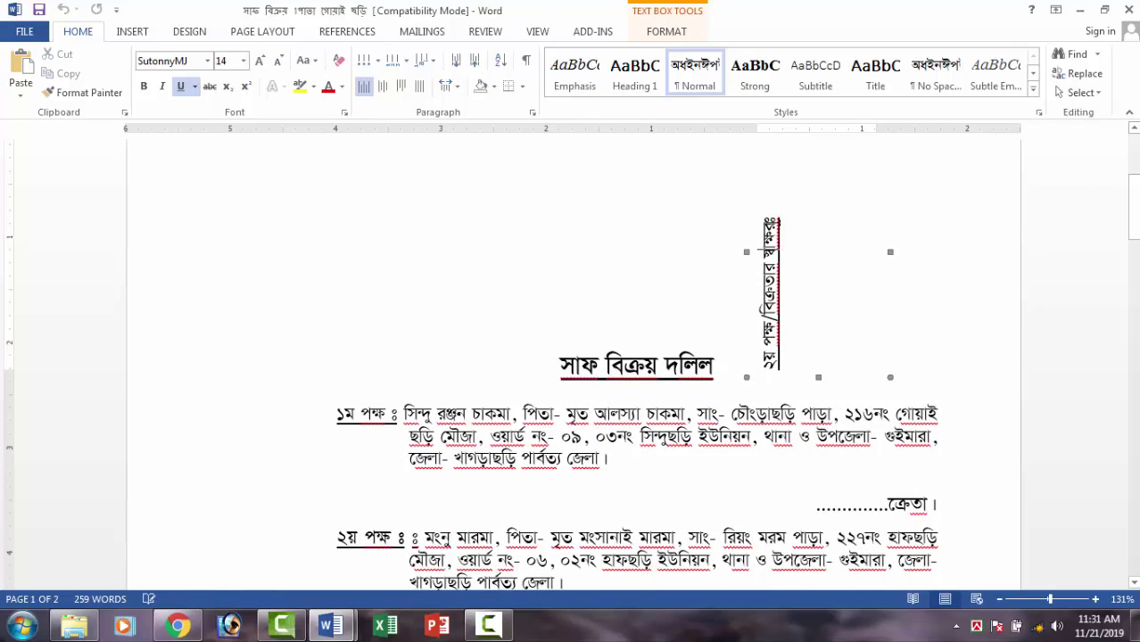
{"action": "left_click_drag", "start_coordinate": [773, 223], "coordinate": [773, 370]}
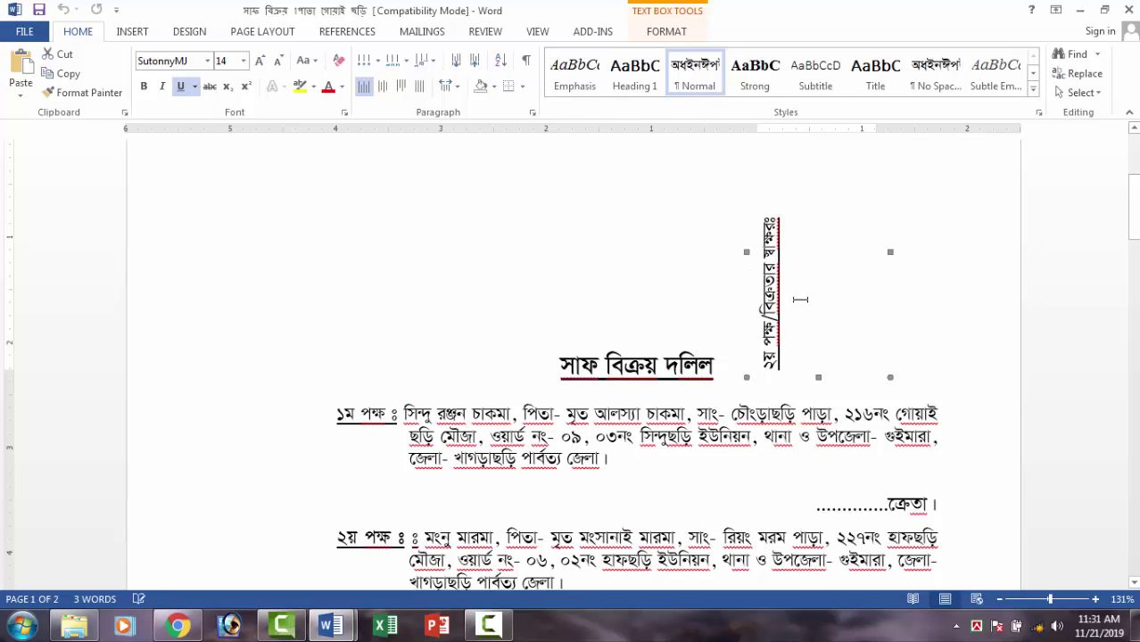
{"action": "left_click", "coordinate": [769, 357]}
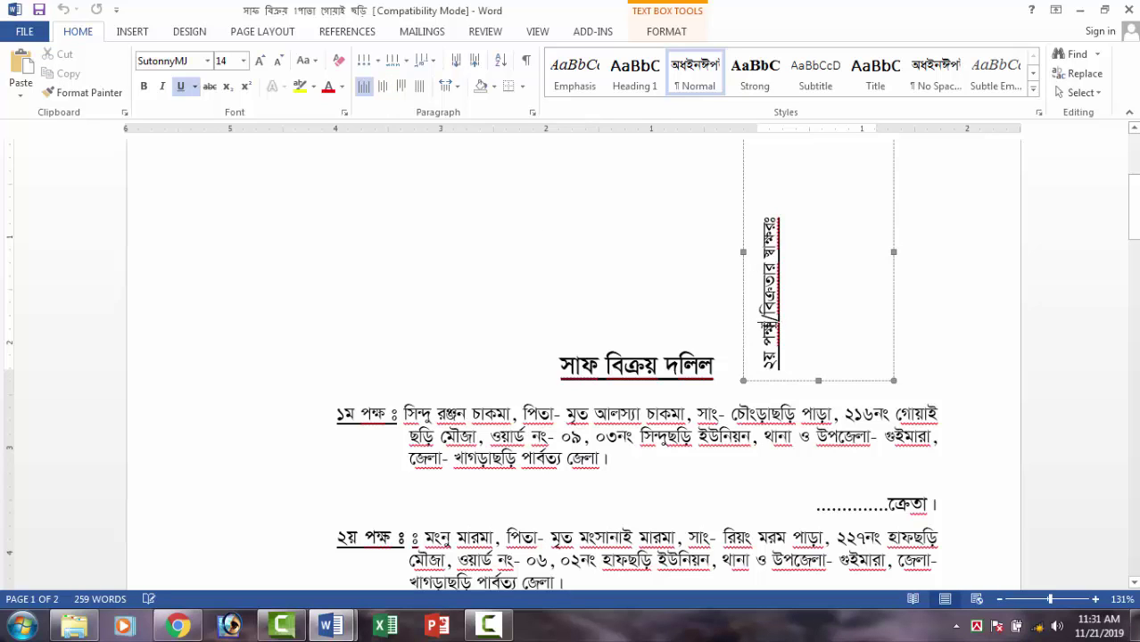
{"action": "triple_click", "coordinate": [766, 344]}
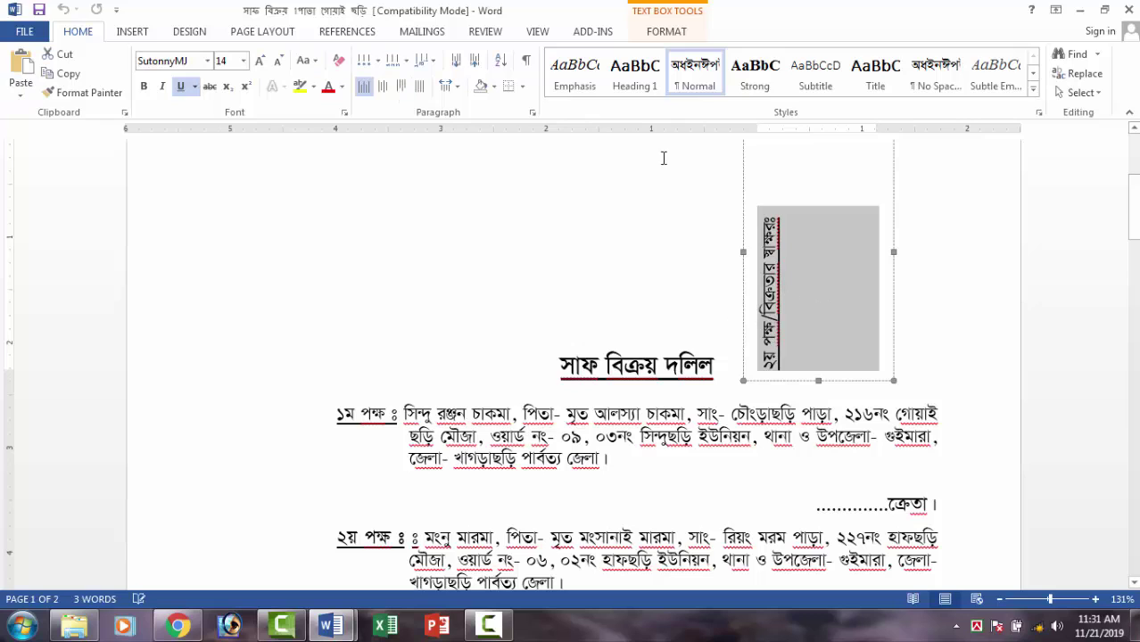
{"action": "left_click", "coordinate": [681, 8]}
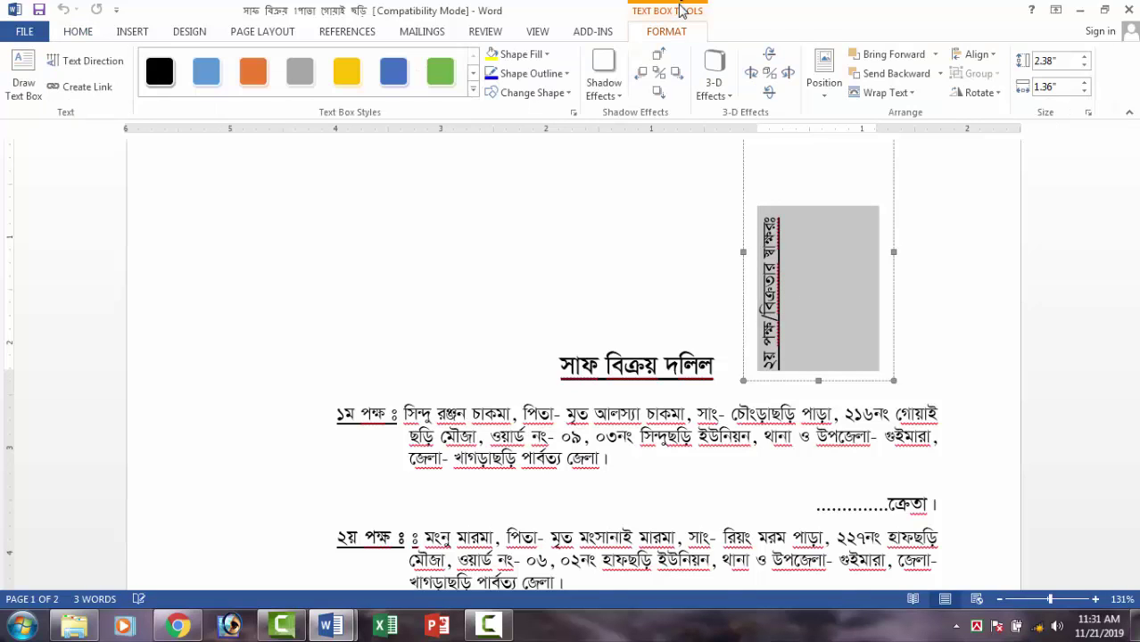
{"action": "left_click", "coordinate": [81, 64]}
{"action": "left_click", "coordinate": [81, 66]}
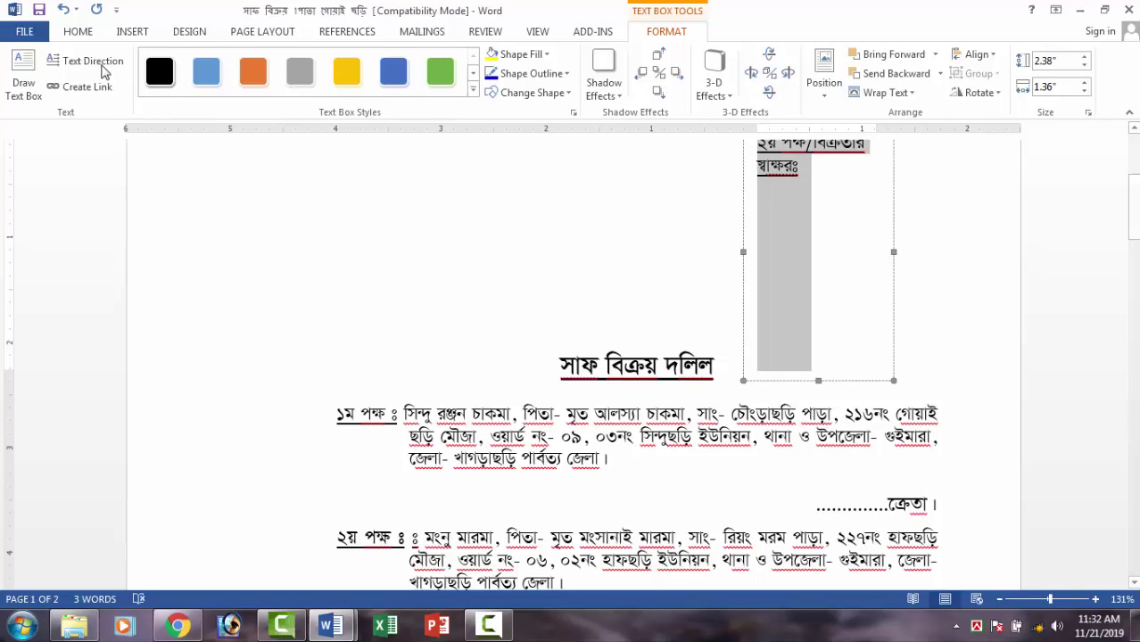
{"action": "left_click", "coordinate": [86, 64]}
{"action": "left_click", "coordinate": [86, 64]}
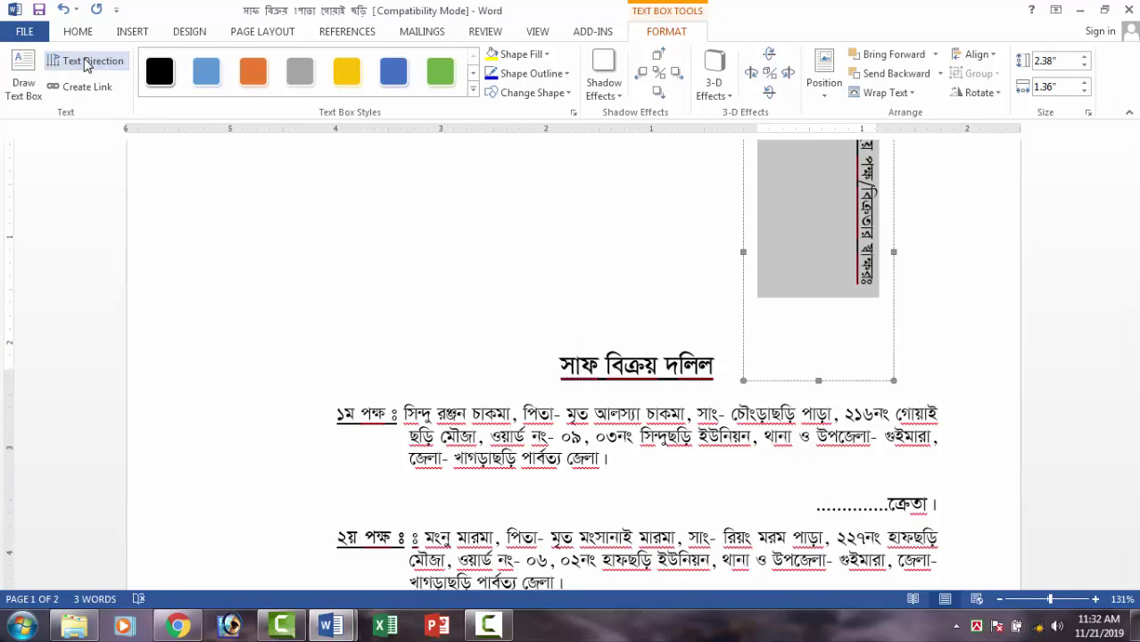
{"action": "left_click", "coordinate": [86, 65]}
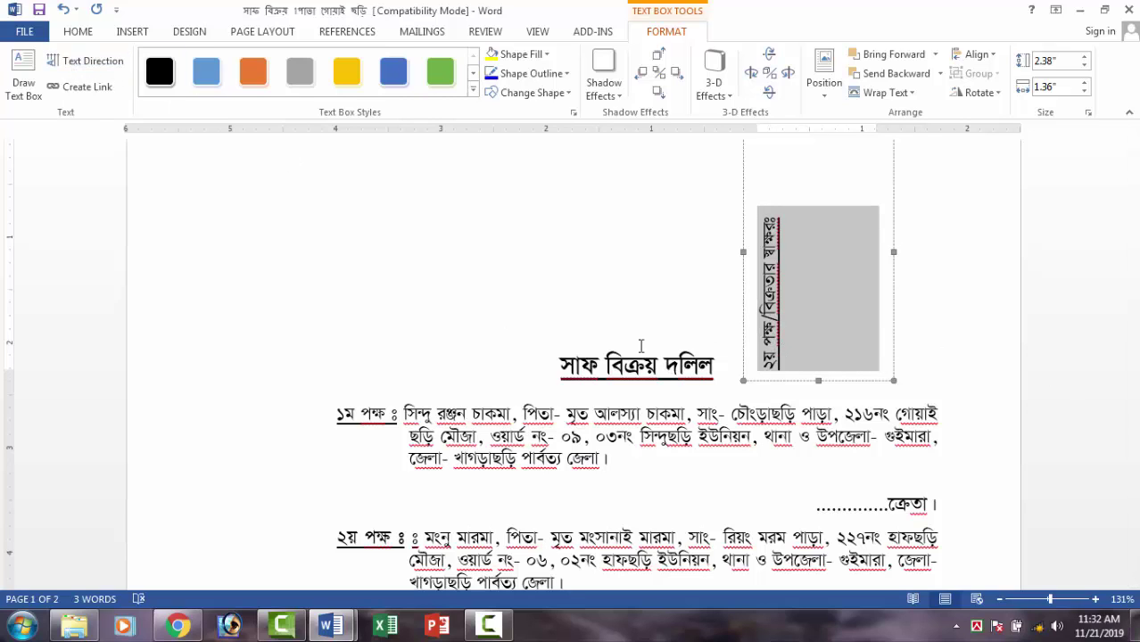
Give the vertical signature text box a 2¼ pt outline, then close the deed without saving.
{"action": "left_click", "coordinate": [926, 286]}
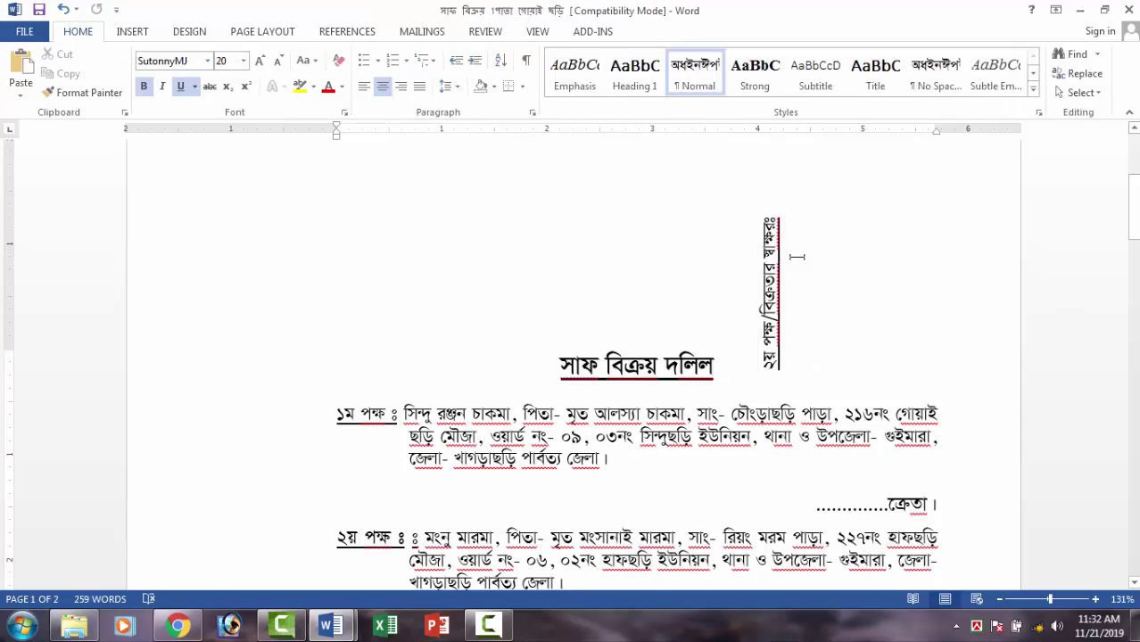
{"action": "left_click", "coordinate": [797, 257]}
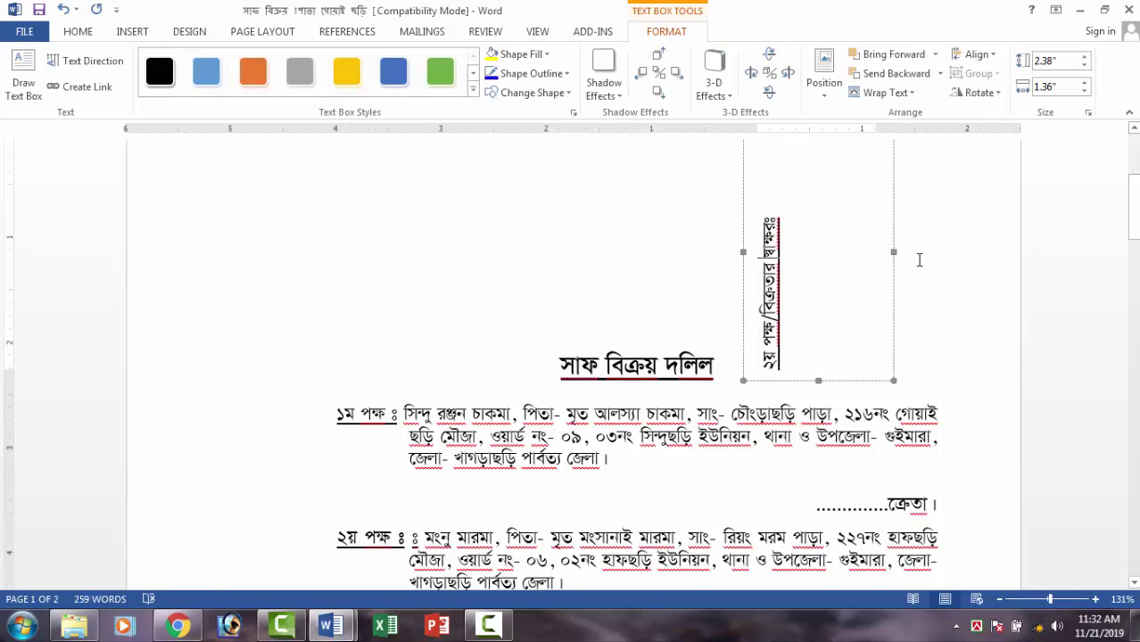
{"action": "left_click", "coordinate": [539, 75]}
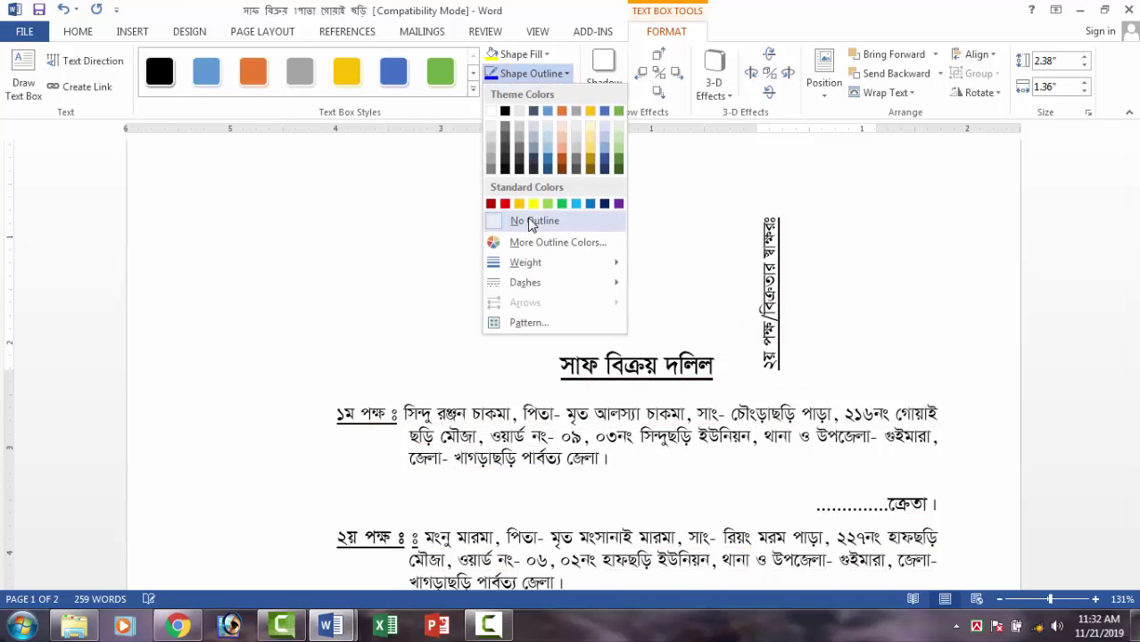
{"action": "mouse_move", "coordinate": [526, 262]}
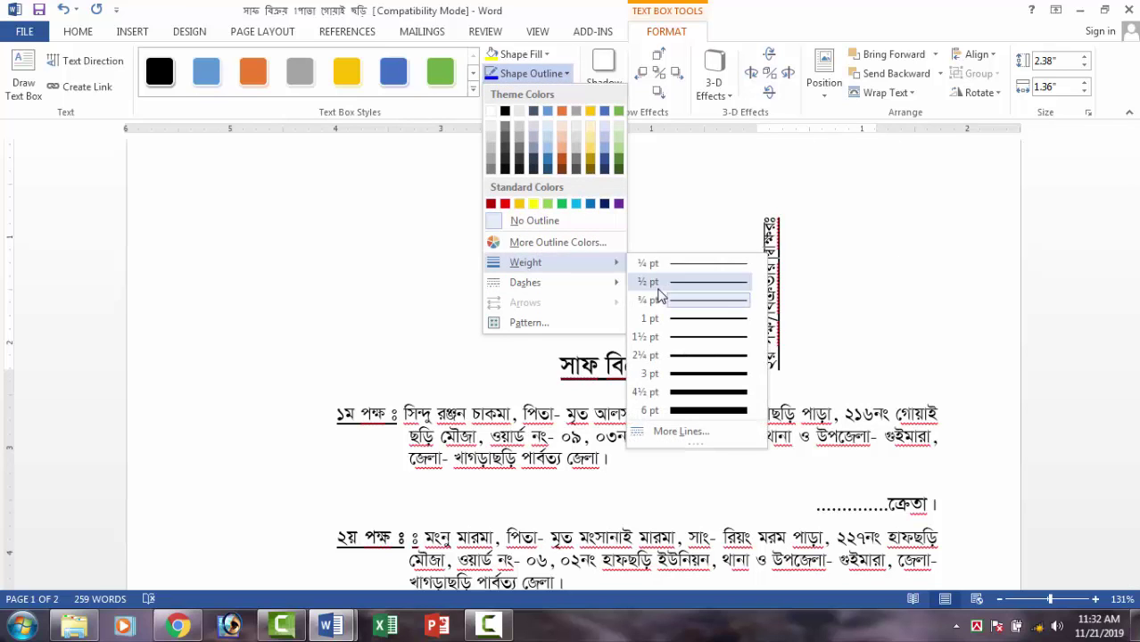
{"action": "left_click", "coordinate": [702, 357]}
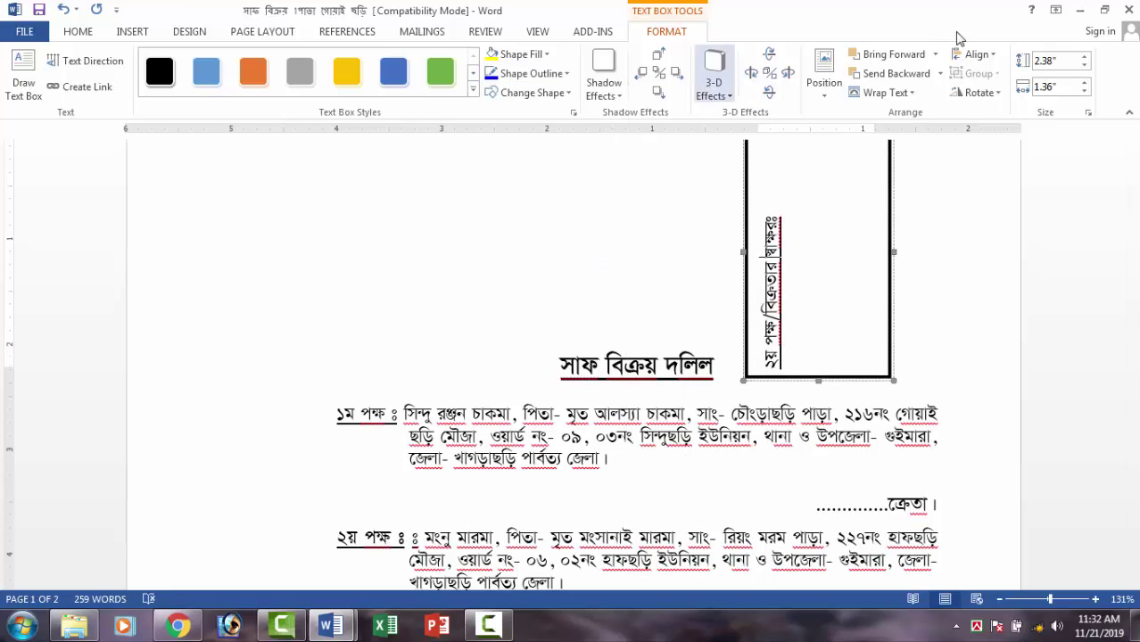
{"action": "left_click", "coordinate": [1132, 10]}
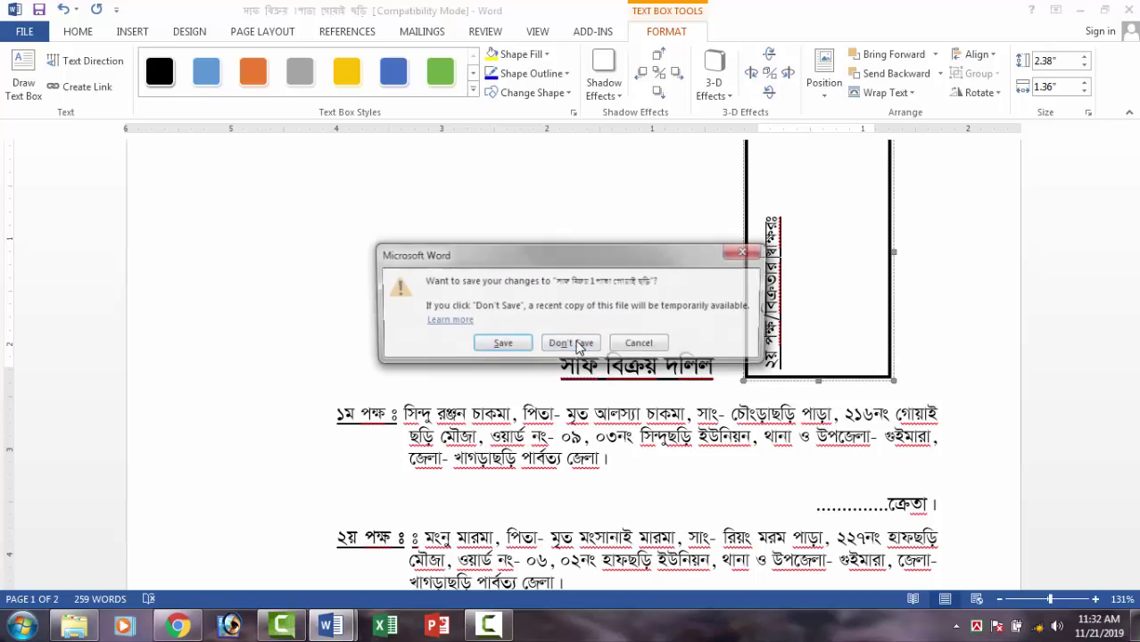
{"action": "left_click", "coordinate": [578, 346]}
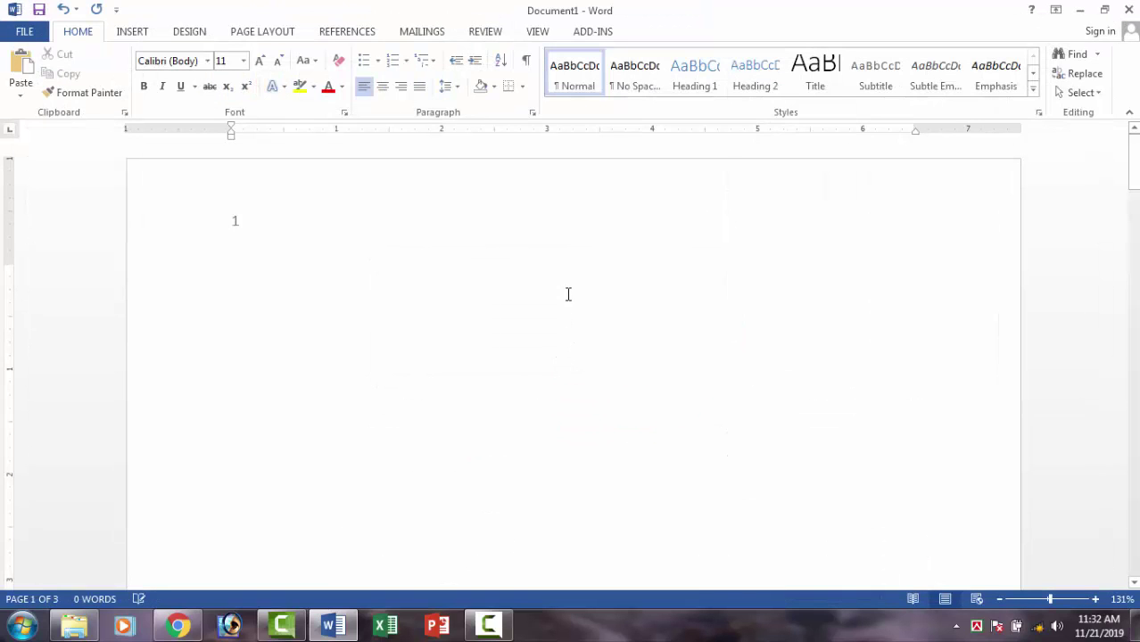
Type the title 'Rasel Tech' on page one and select that line.
{"action": "left_click", "coordinate": [130, 35]}
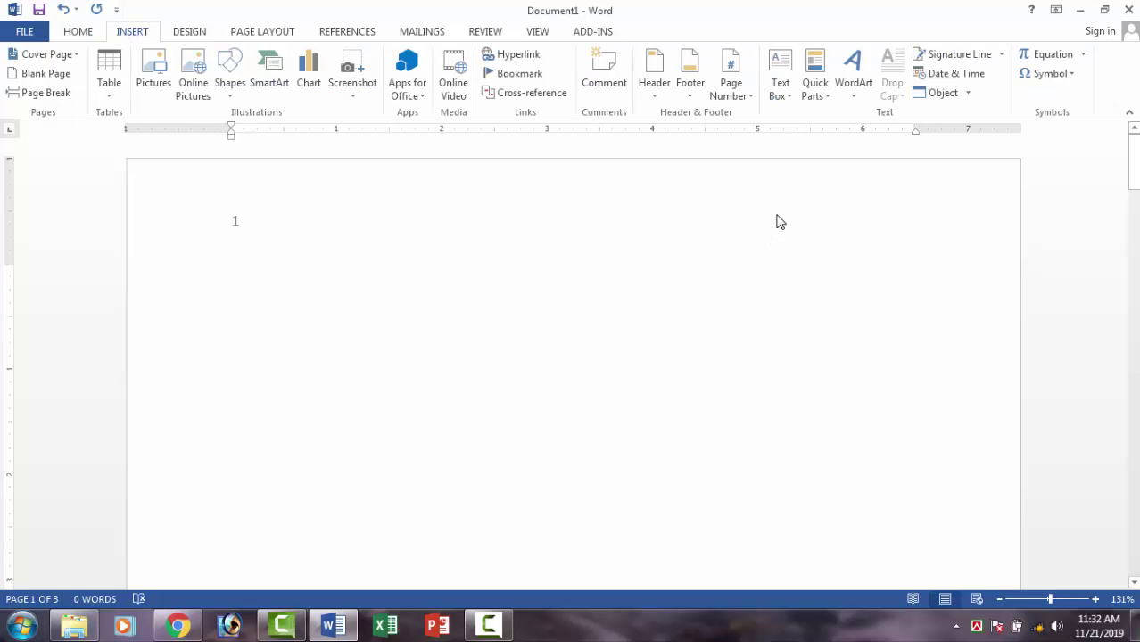
{"action": "left_click", "coordinate": [855, 98]}
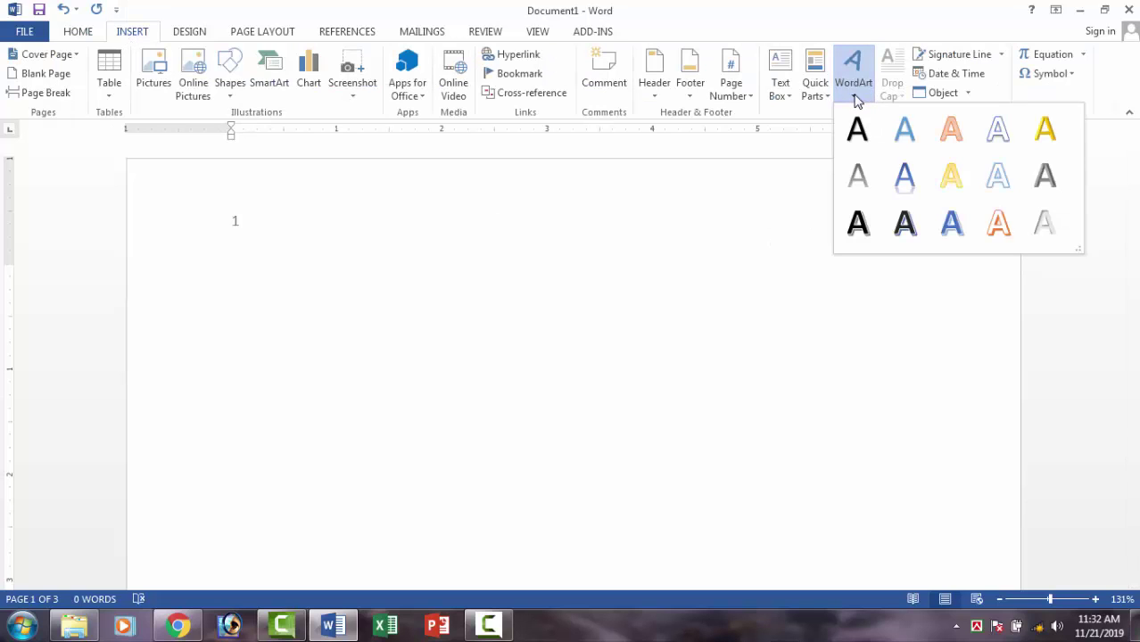
{"action": "left_click", "coordinate": [346, 391]}
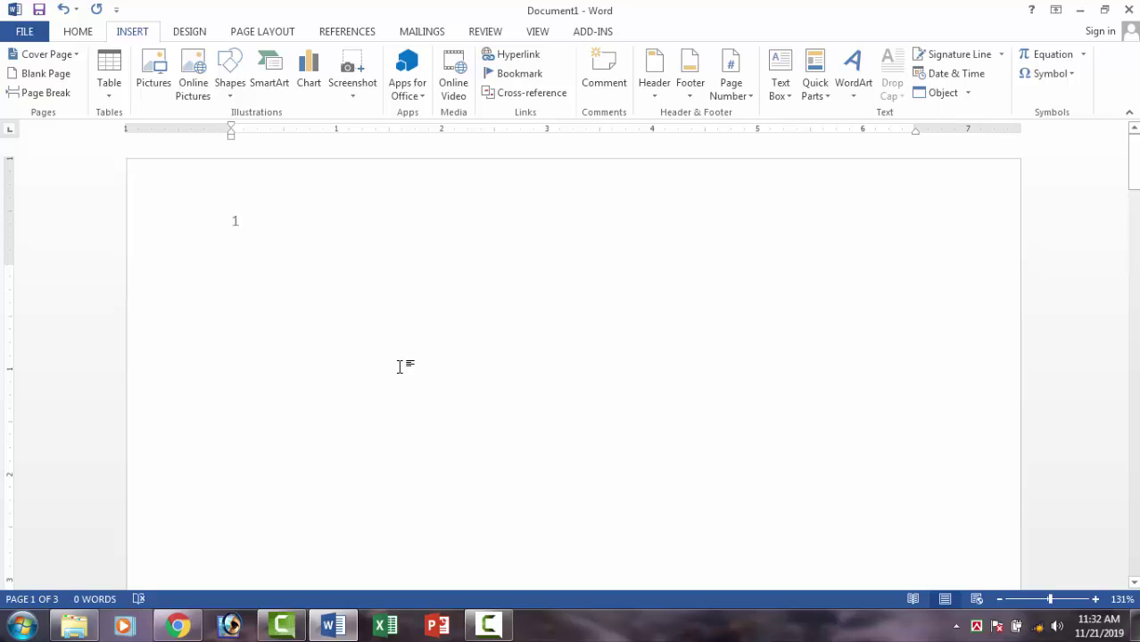
{"action": "type", "text": "Rasel Tech"}
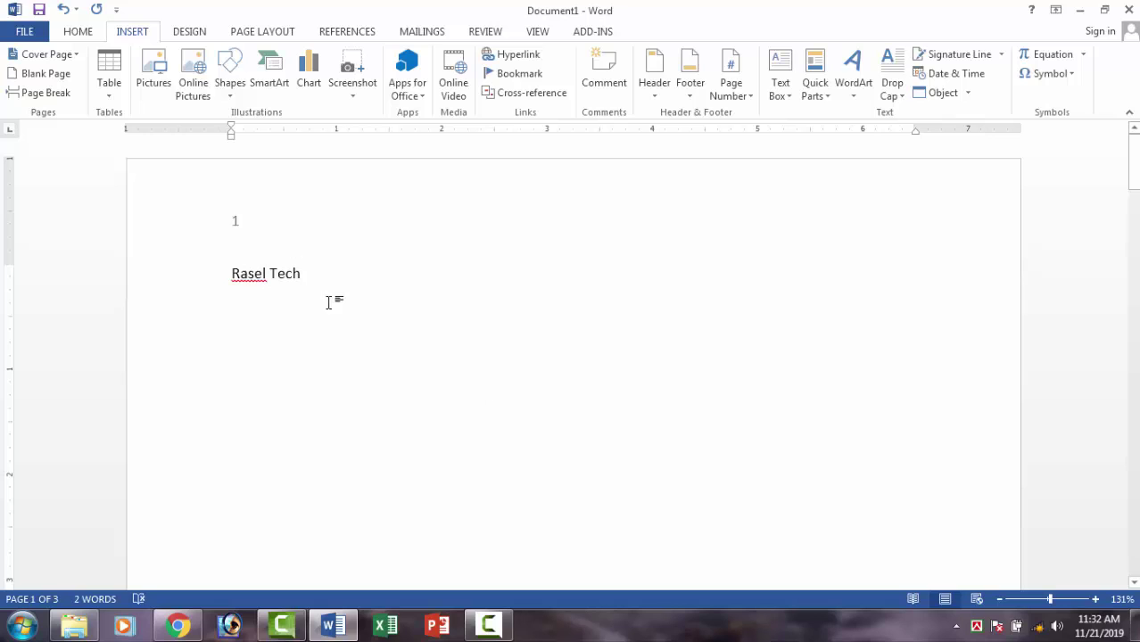
{"action": "left_click", "coordinate": [160, 266]}
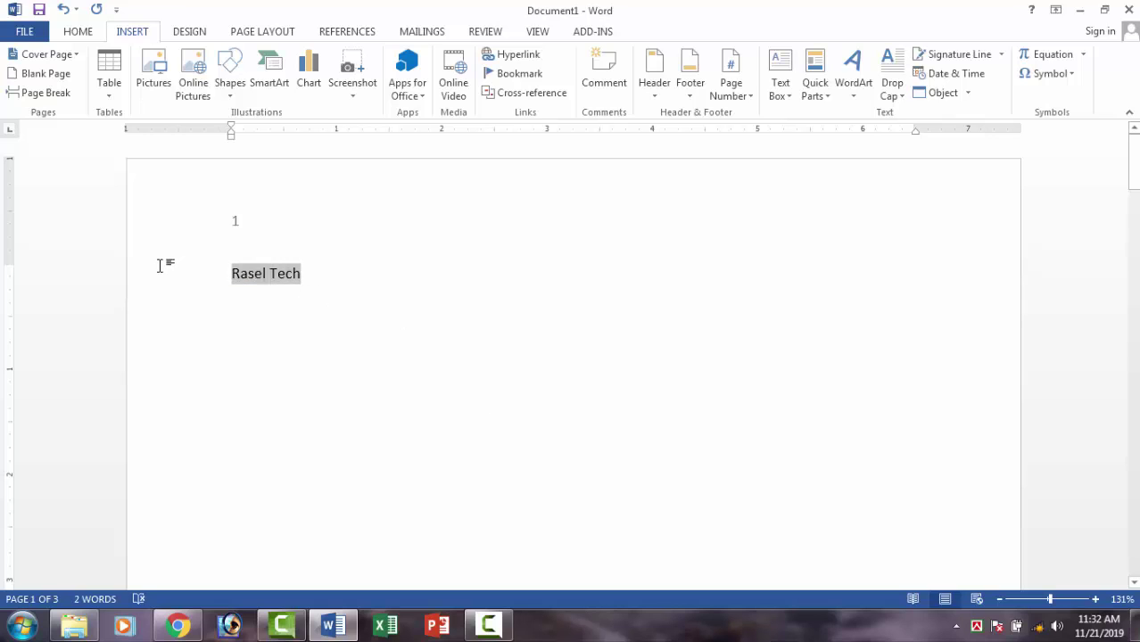
Convert the 'Rasel Tech' title into WordArt and apply the gold outlined WordArt style.
{"action": "left_click", "coordinate": [855, 80]}
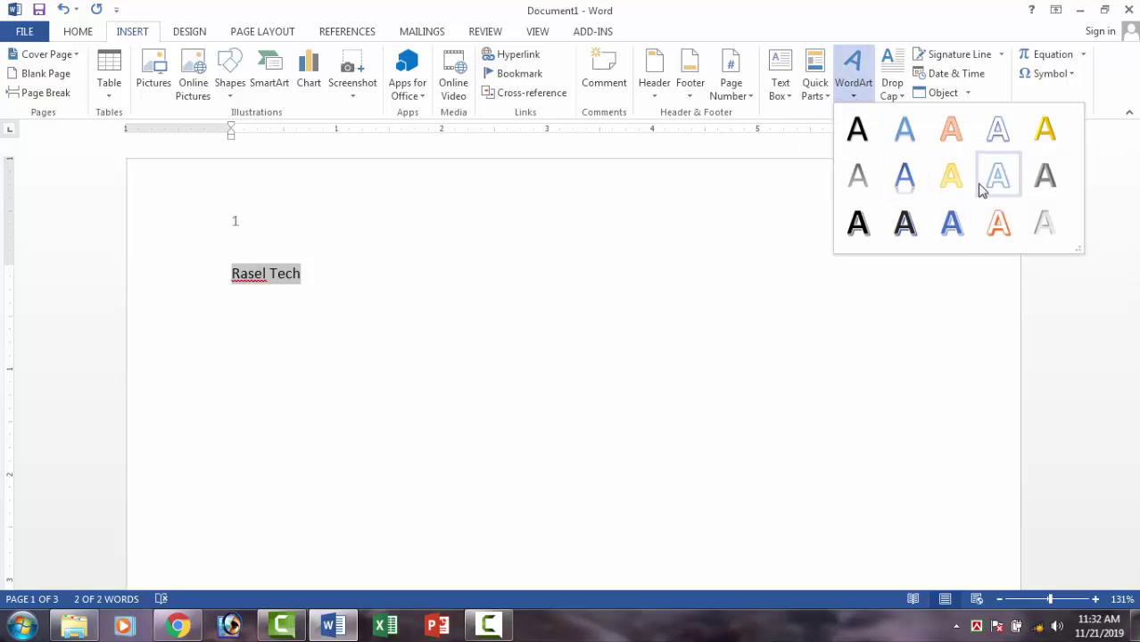
{"action": "left_click", "coordinate": [910, 230]}
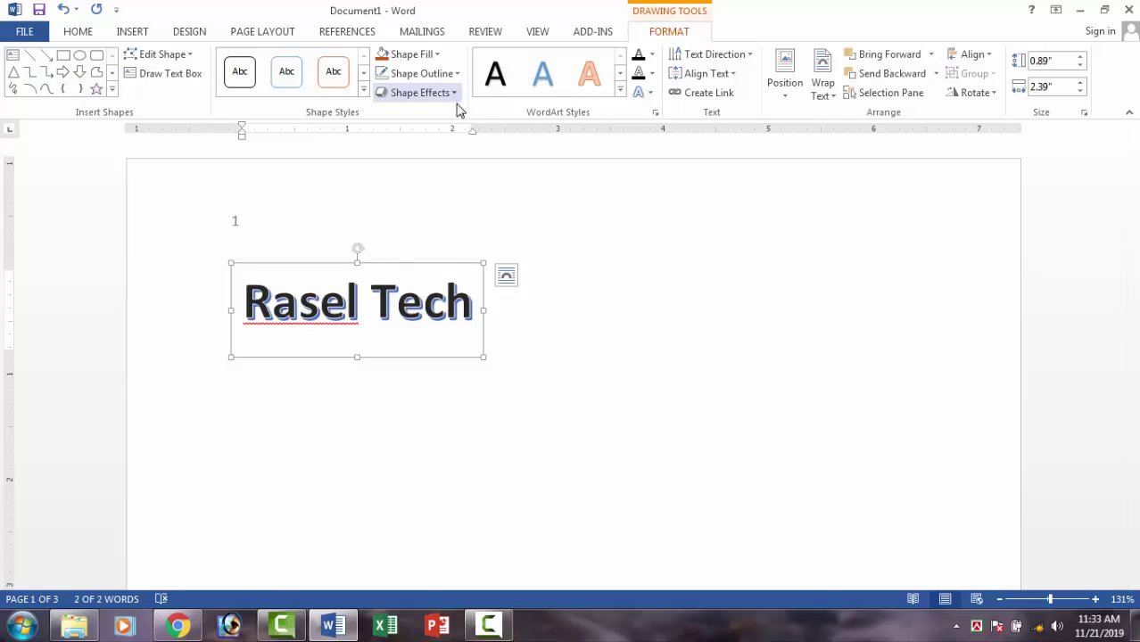
{"action": "left_click", "coordinate": [620, 91]}
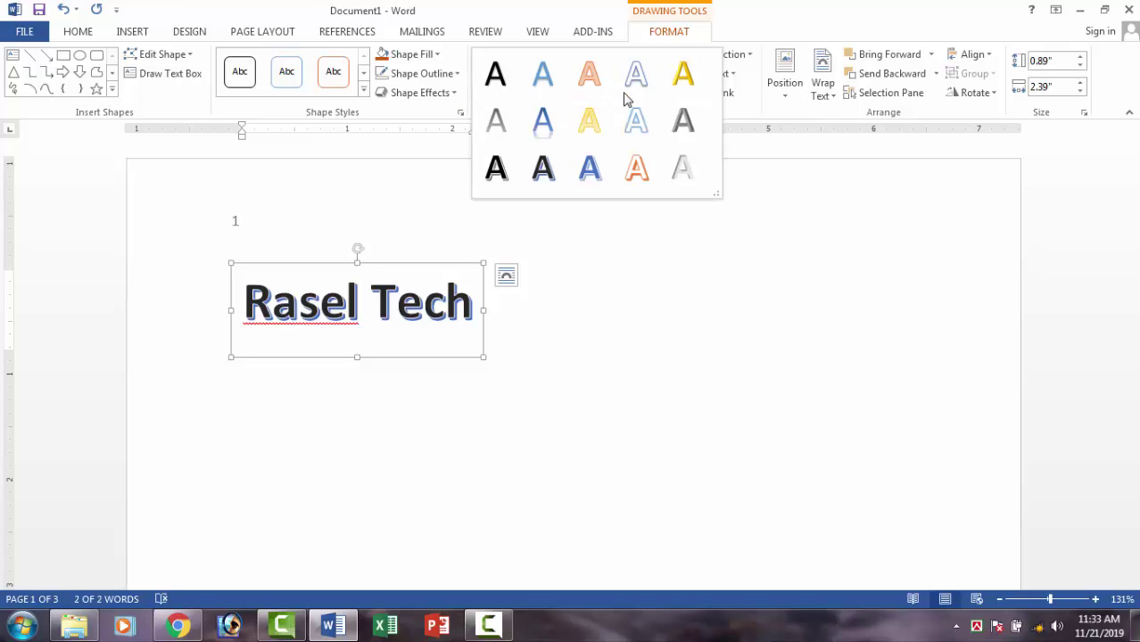
{"action": "left_click", "coordinate": [589, 127]}
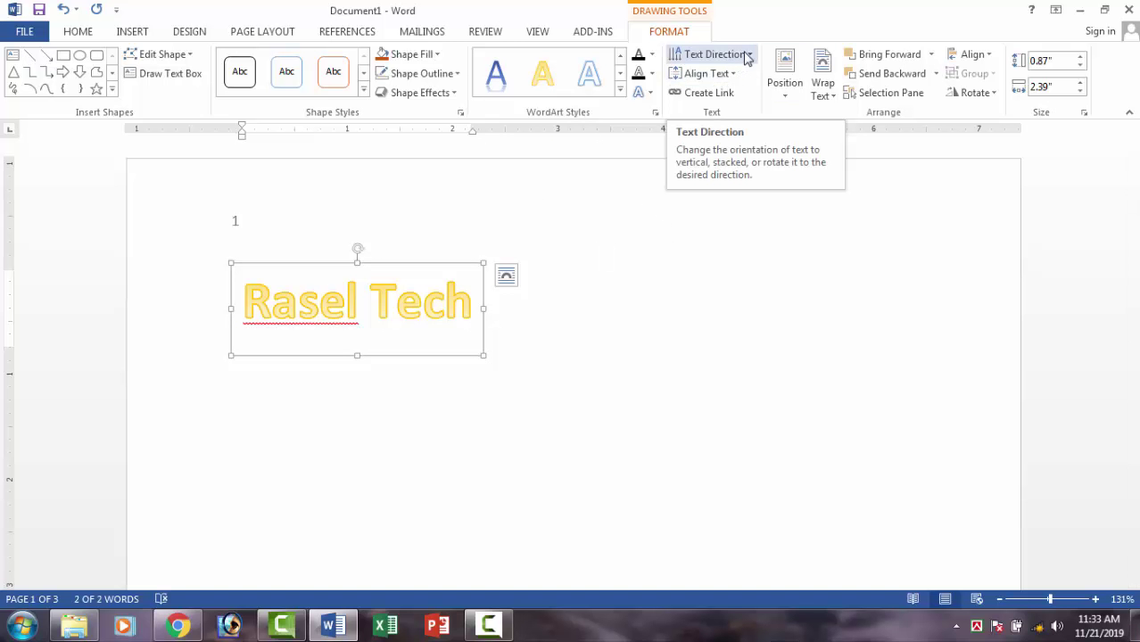
{"action": "left_click", "coordinate": [446, 304]}
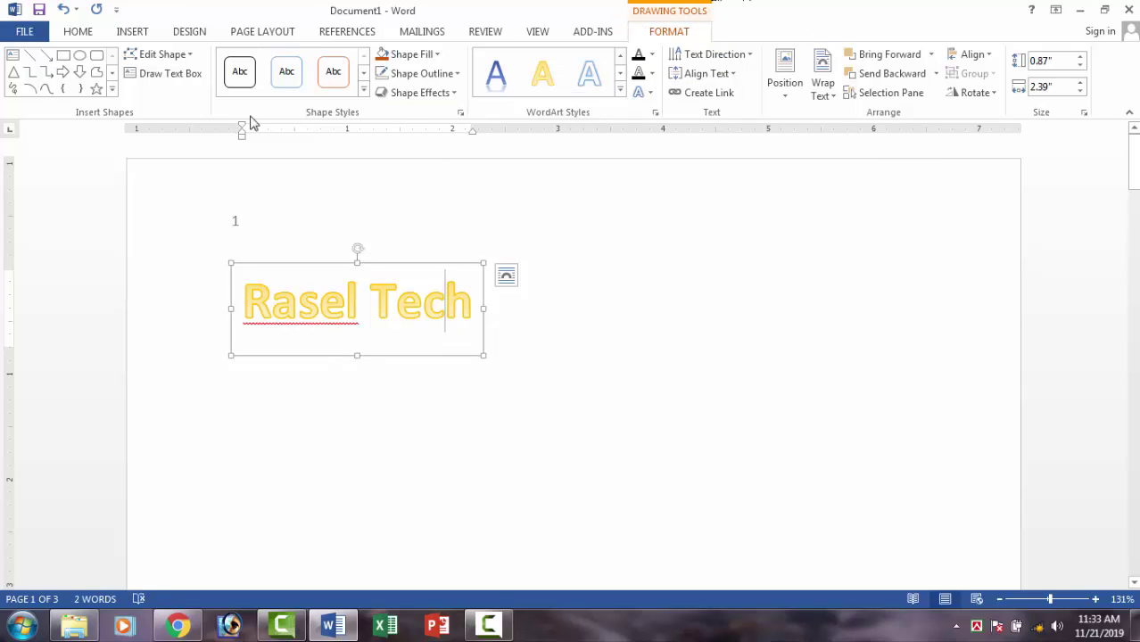
Give the WordArt box an orange outline using an orange-outlined shape style.
{"action": "left_click", "coordinate": [428, 53]}
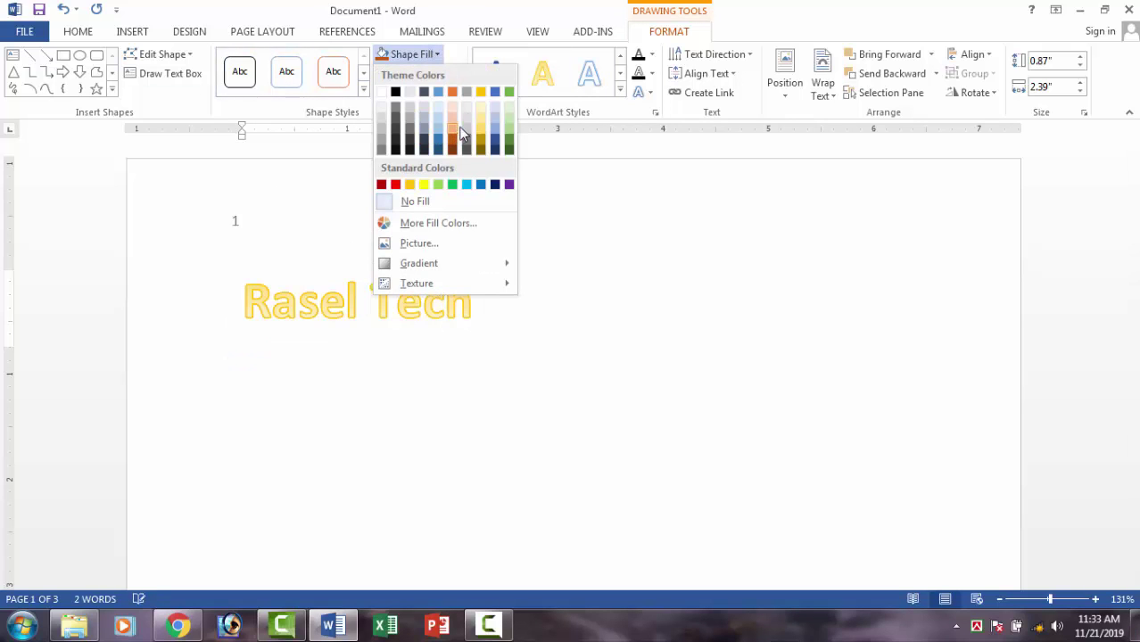
{"action": "left_click", "coordinate": [419, 55]}
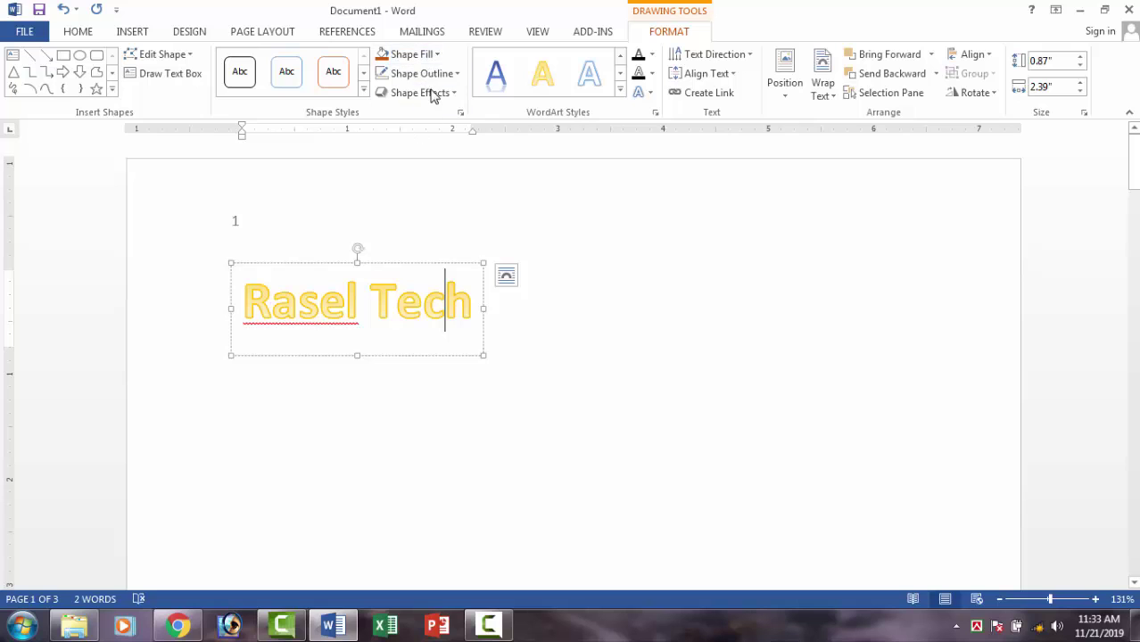
{"action": "left_click", "coordinate": [432, 77]}
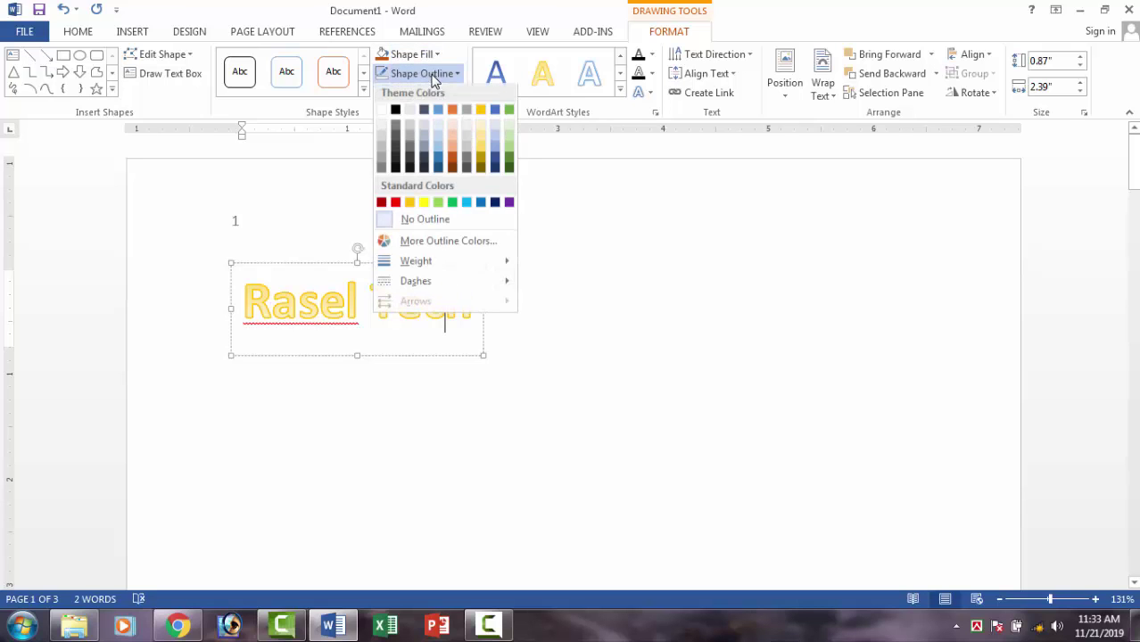
{"action": "left_click", "coordinate": [440, 154]}
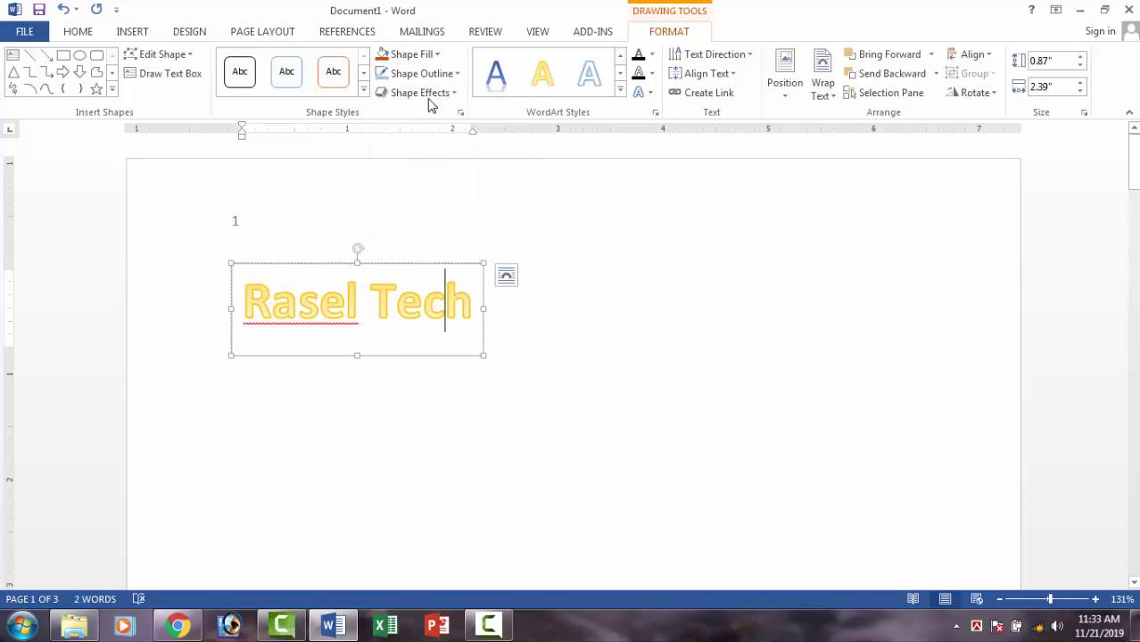
{"action": "left_click", "coordinate": [422, 73]}
{"action": "left_click", "coordinate": [452, 161]}
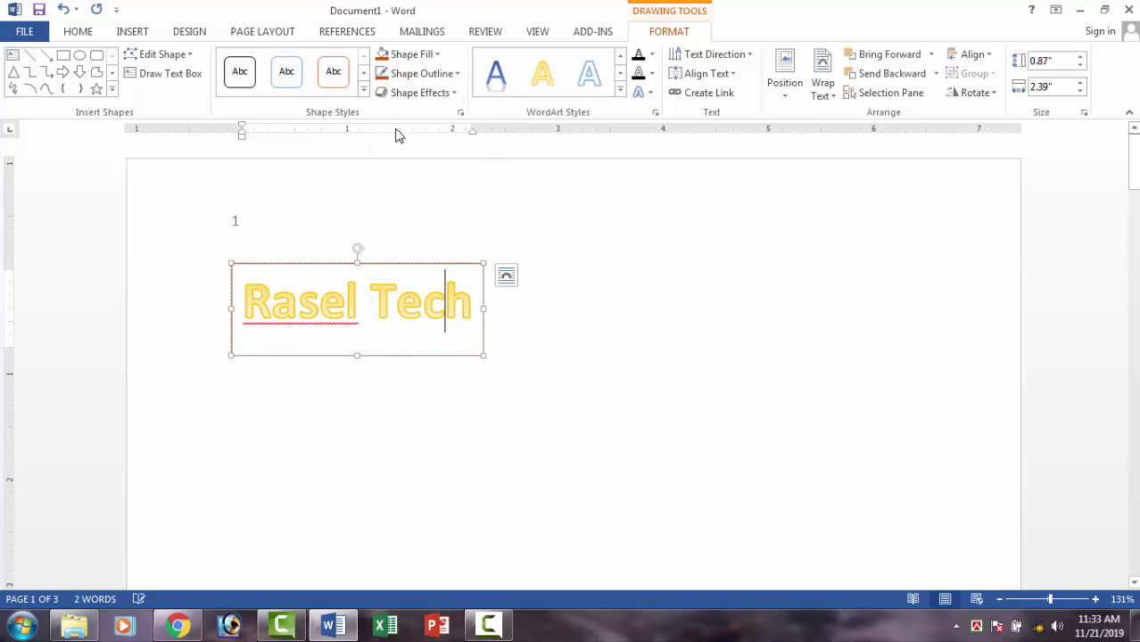
{"action": "left_click", "coordinate": [338, 84]}
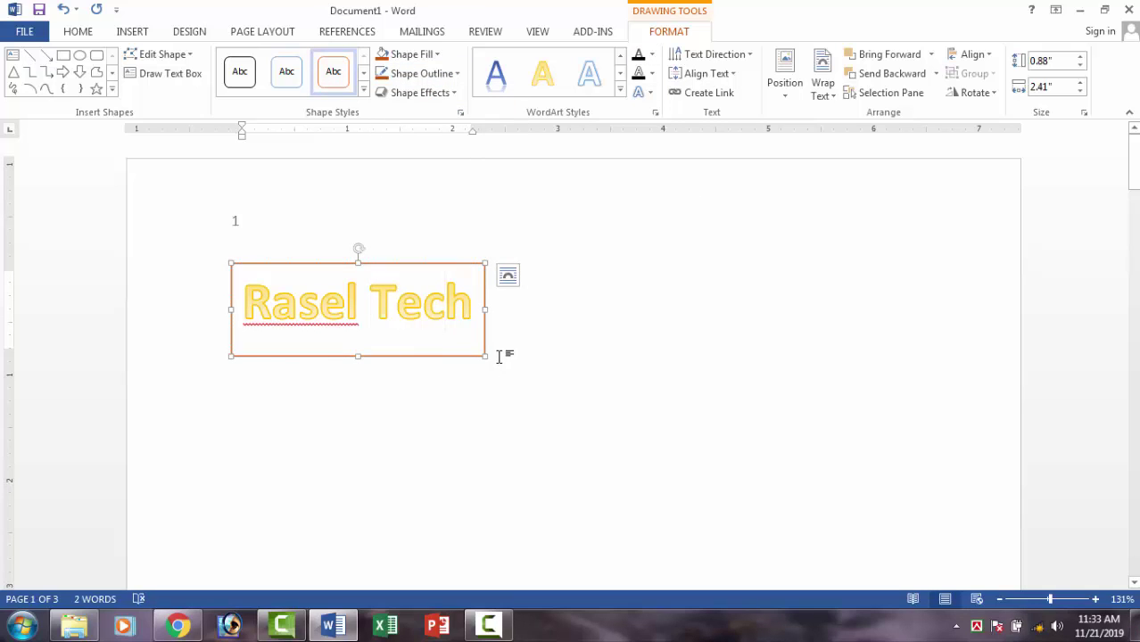
Resize the WordArt box to 1.97" × 6.82" and enlarge the Rasel Tech font to fill it.
{"action": "left_click_drag", "start_coordinate": [485, 355], "coordinate": [949, 470]}
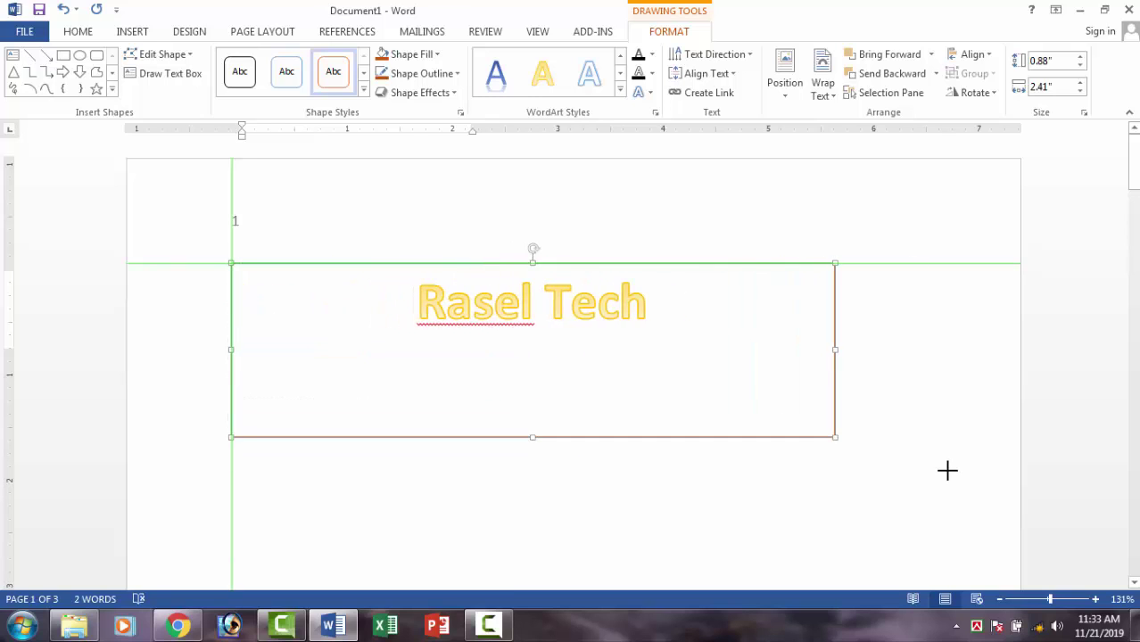
{"action": "left_click_drag", "start_coordinate": [716, 302], "coordinate": [453, 309]}
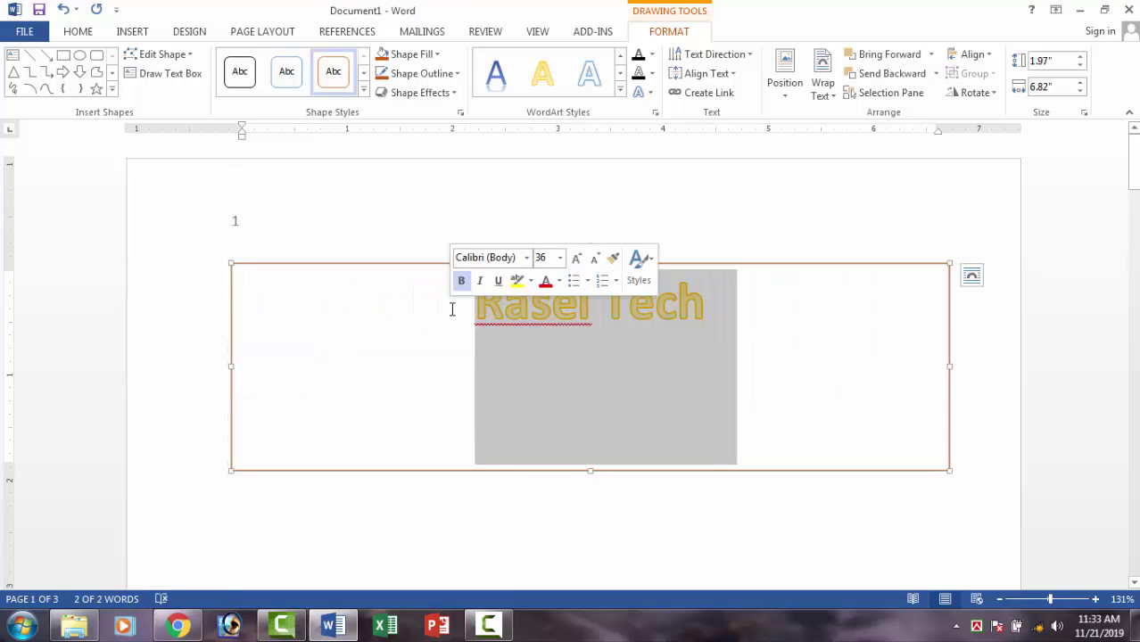
{"action": "key", "text": "ctrl+bracketright"}
{"action": "key", "text": "ctrl+bracketright"}
{"action": "key", "text": "ctrl+bracketright"}
{"action": "key", "text": "ctrl+bracketright"}
{"action": "key", "text": "ctrl+bracketright"}
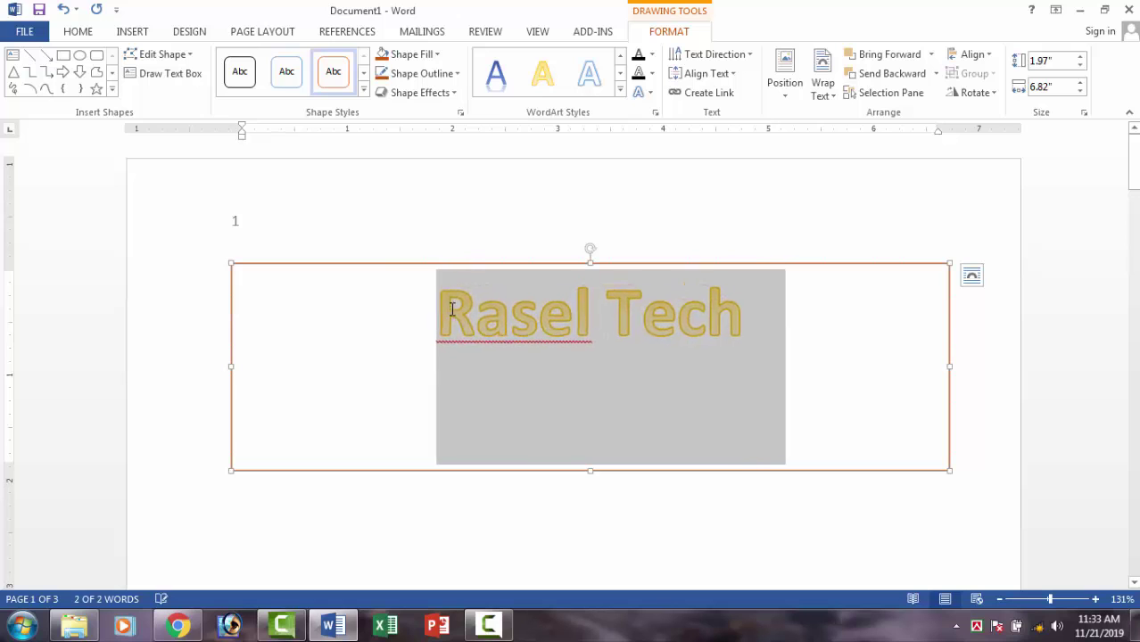
{"action": "key", "text": "ctrl+bracketright"}
{"action": "key", "text": "ctrl+bracketright"}
{"action": "key", "text": "ctrl+bracketright"}
{"action": "key", "text": "ctrl+bracketright"}
{"action": "key", "text": "ctrl+bracketright"}
{"action": "key", "text": "ctrl+bracketright"}
{"action": "key", "text": "ctrl+bracketright"}
{"action": "key", "text": "ctrl+bracketright"}
{"action": "key", "text": "ctrl+bracketright"}
{"action": "key", "text": "ctrl+bracketright"}
{"action": "key", "text": "ctrl+bracketright"}
{"action": "key", "text": "ctrl+bracketright"}
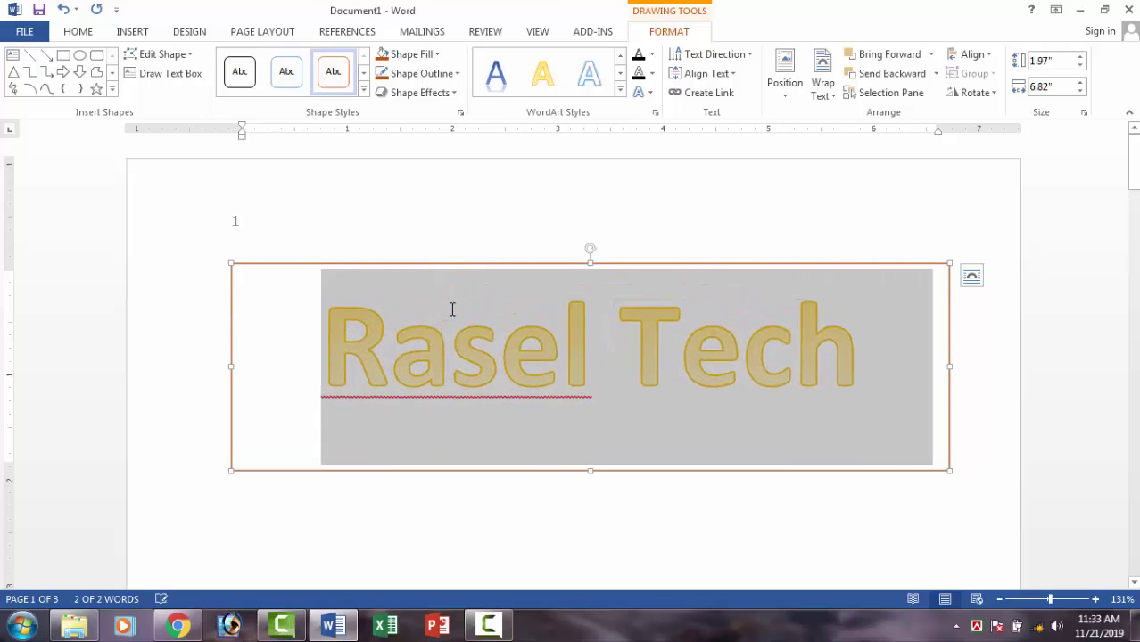
{"action": "key", "text": "ctrl+bracketright"}
{"action": "key", "text": "ctrl+bracketright"}
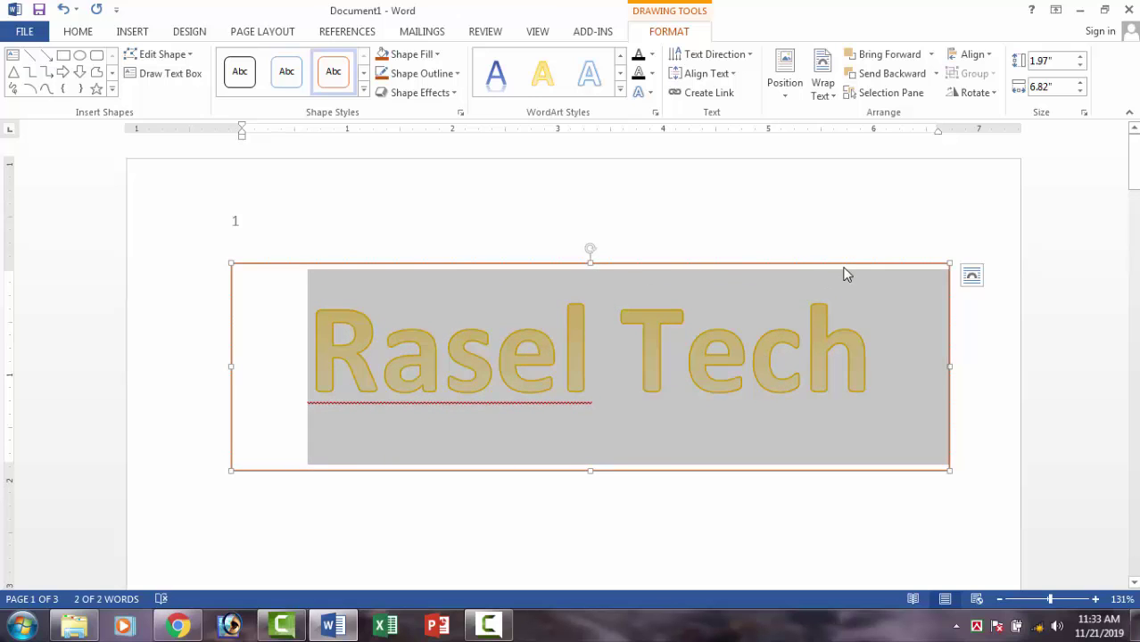
{"action": "left_click", "coordinate": [848, 274]}
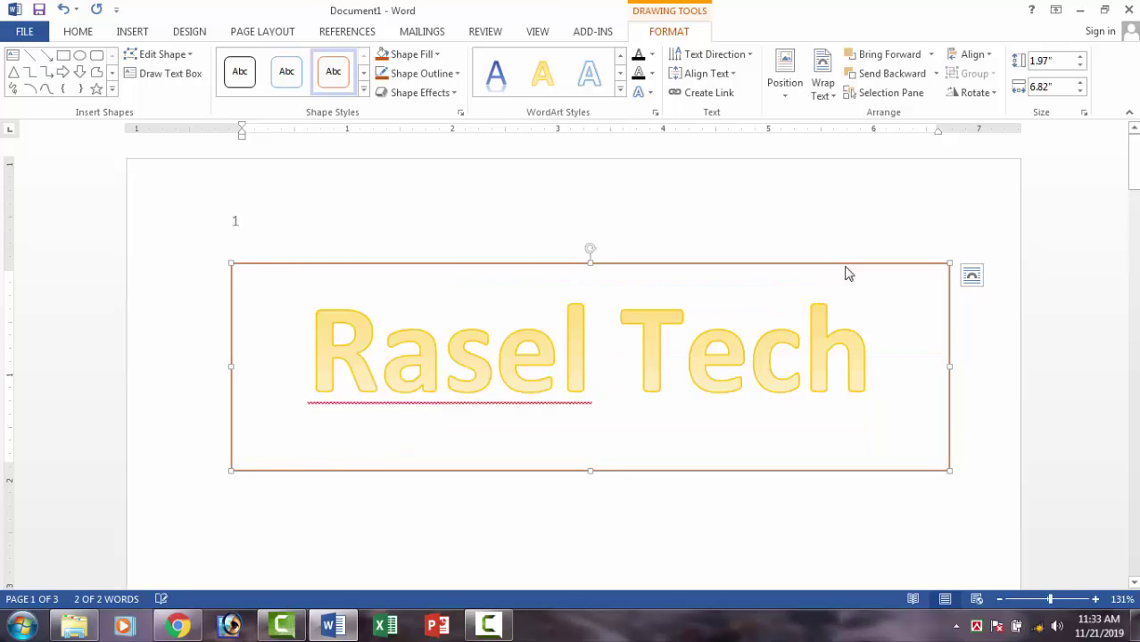
Try the grey embossed and gold bevel WordArt styles, settling on the orange-outline style.
{"action": "left_click", "coordinate": [621, 89]}
{"action": "left_click", "coordinate": [683, 176]}
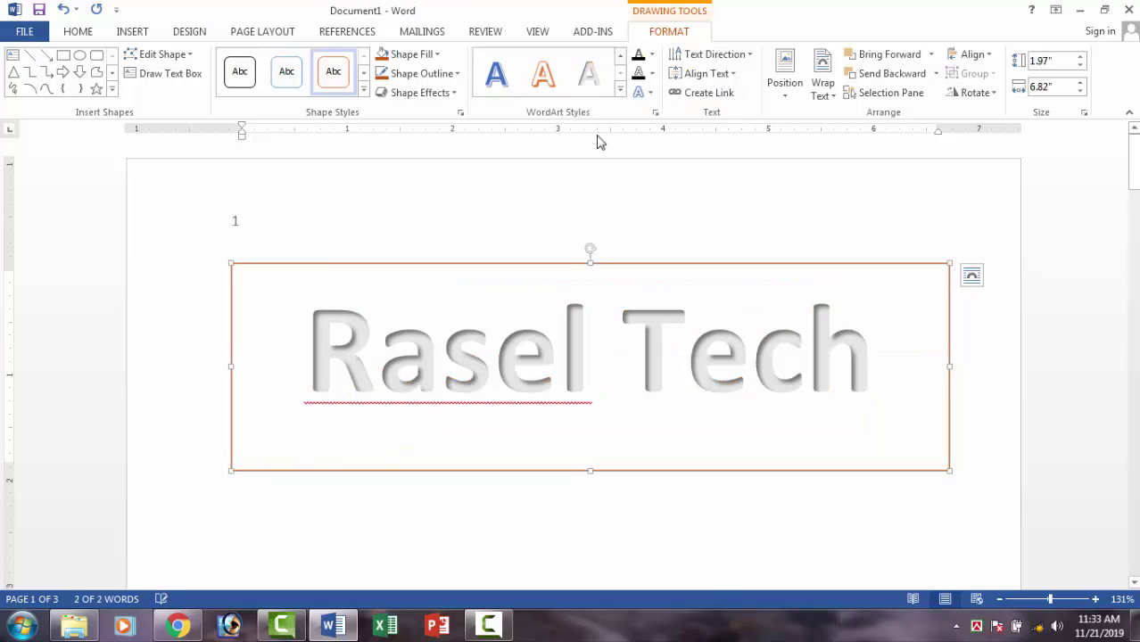
{"action": "left_click", "coordinate": [621, 90]}
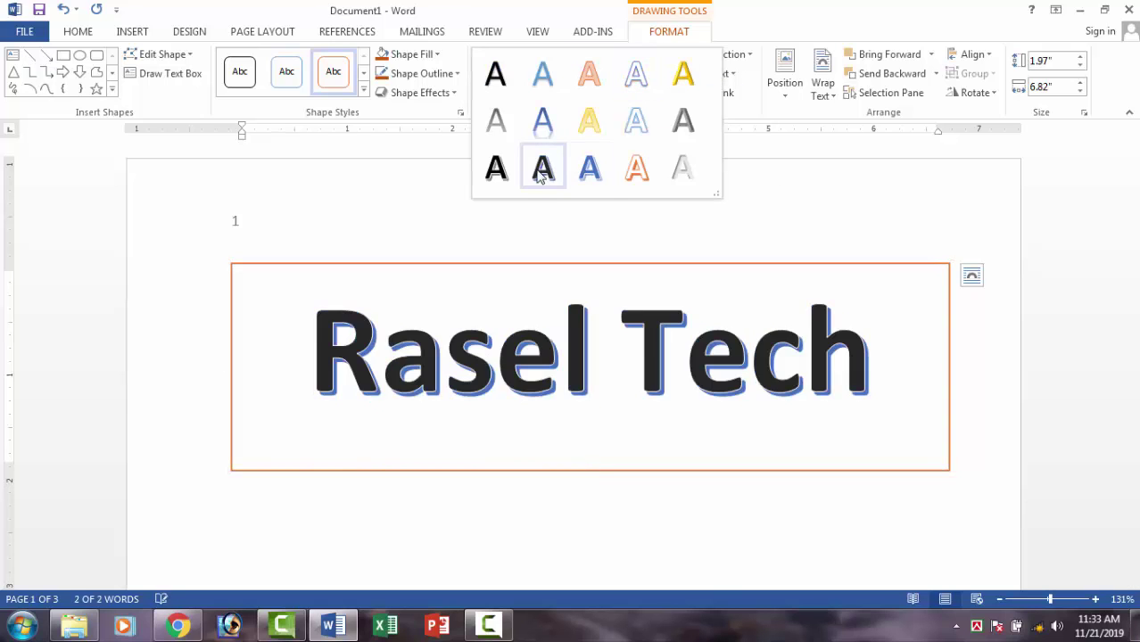
{"action": "left_click", "coordinate": [686, 80]}
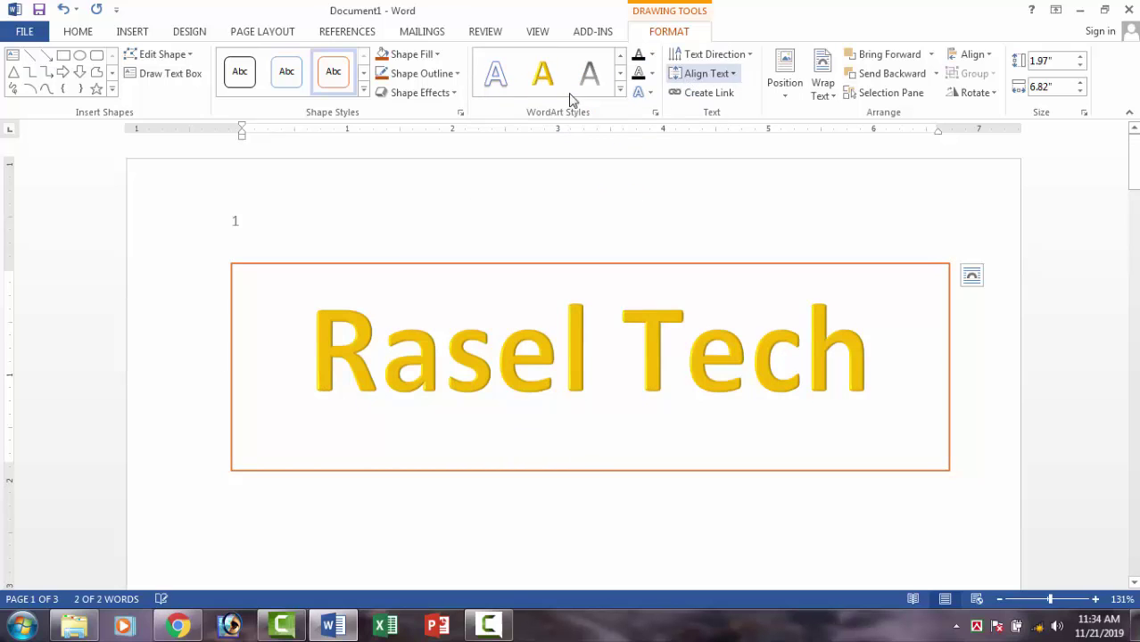
{"action": "left_click", "coordinate": [621, 89]}
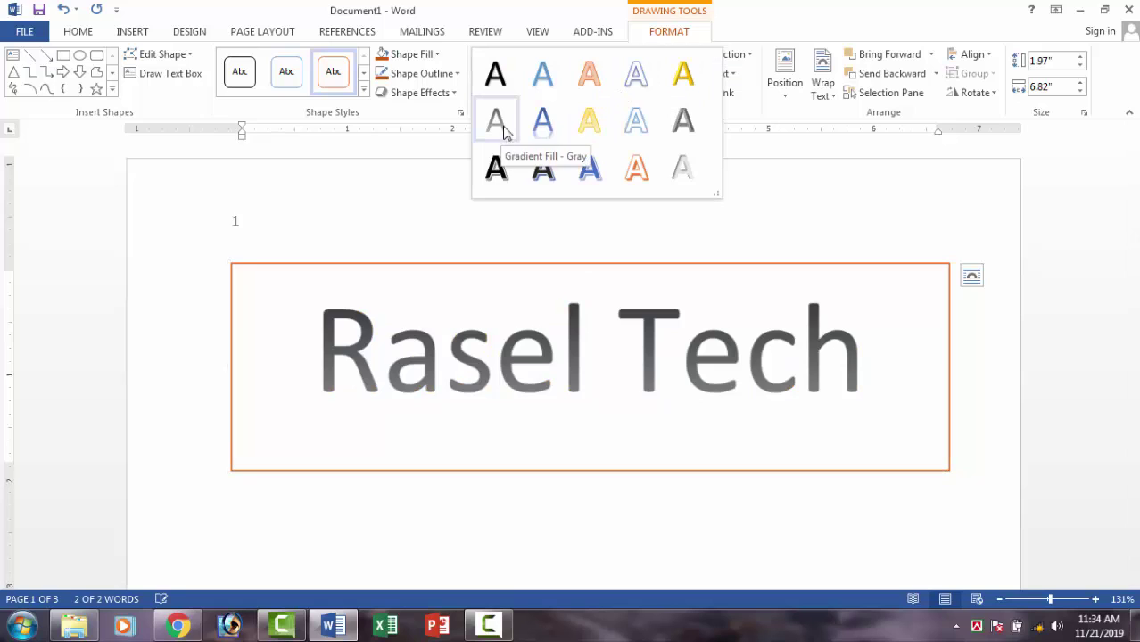
{"action": "left_click", "coordinate": [589, 80]}
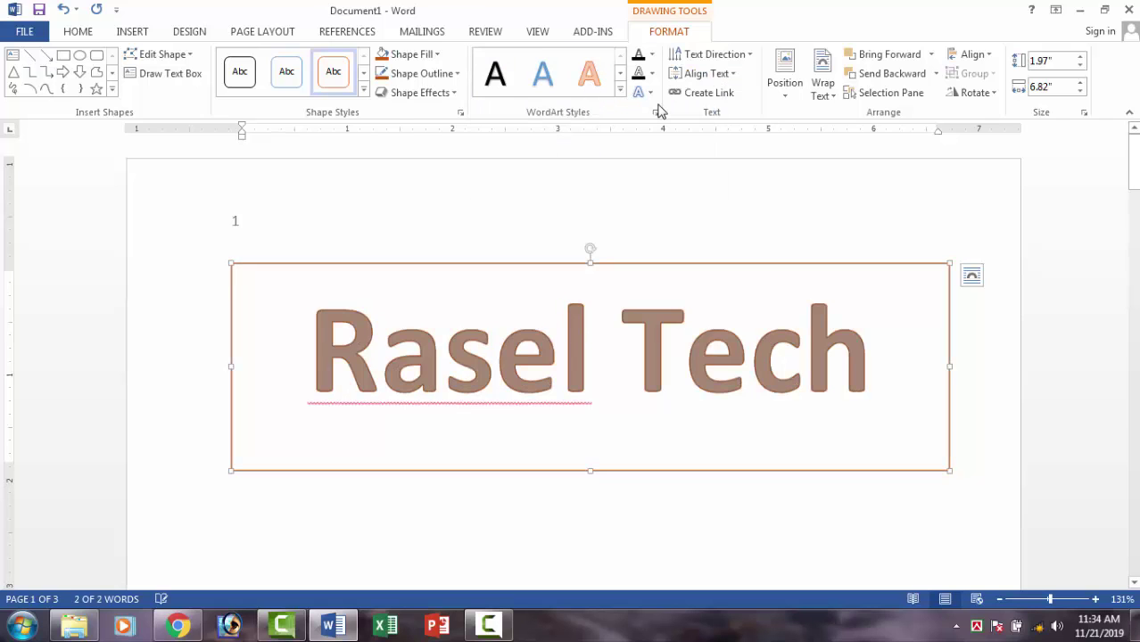
Fill the WordArt lettering with green and apply a parallel 3-D rotation.
{"action": "left_click", "coordinate": [652, 54]}
{"action": "left_click", "coordinate": [709, 204]}
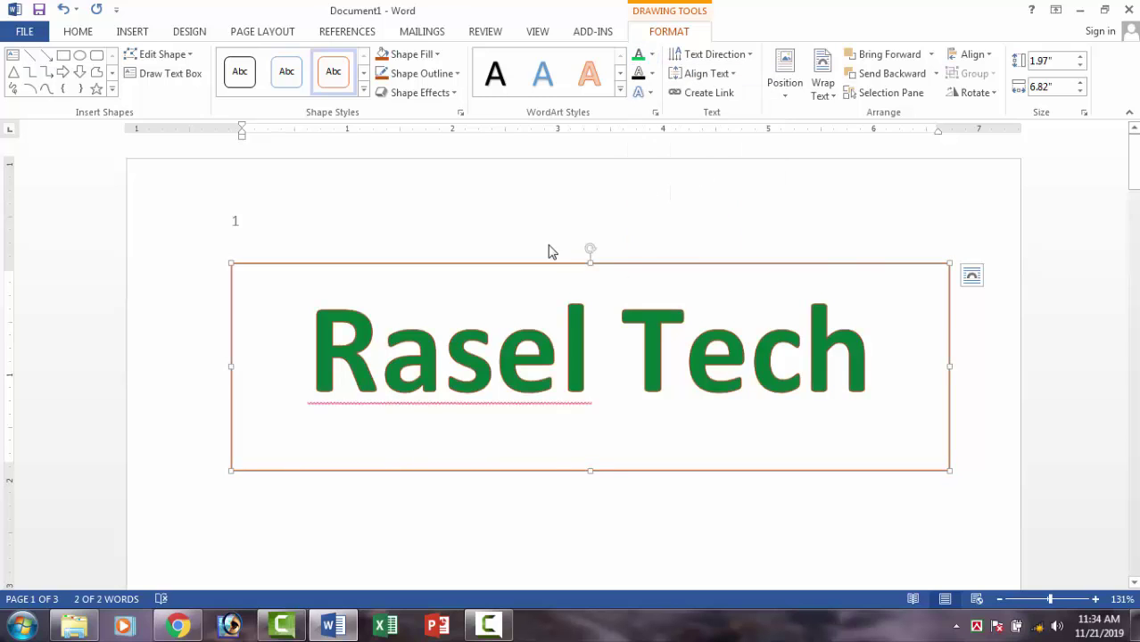
{"action": "left_click", "coordinate": [642, 92]}
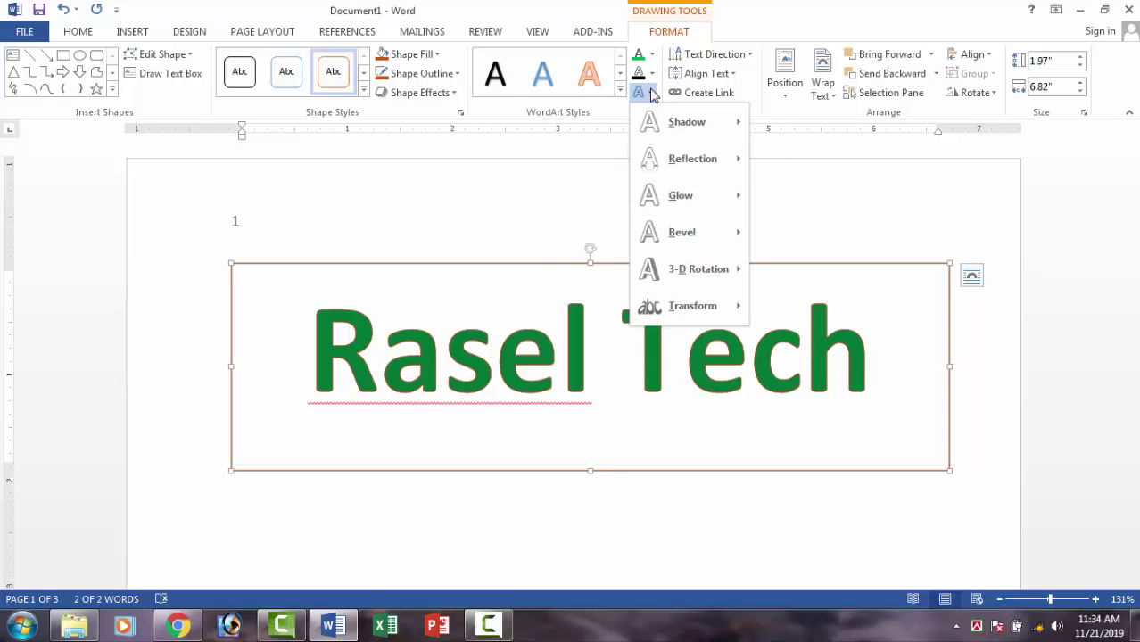
{"action": "mouse_move", "coordinate": [705, 195]}
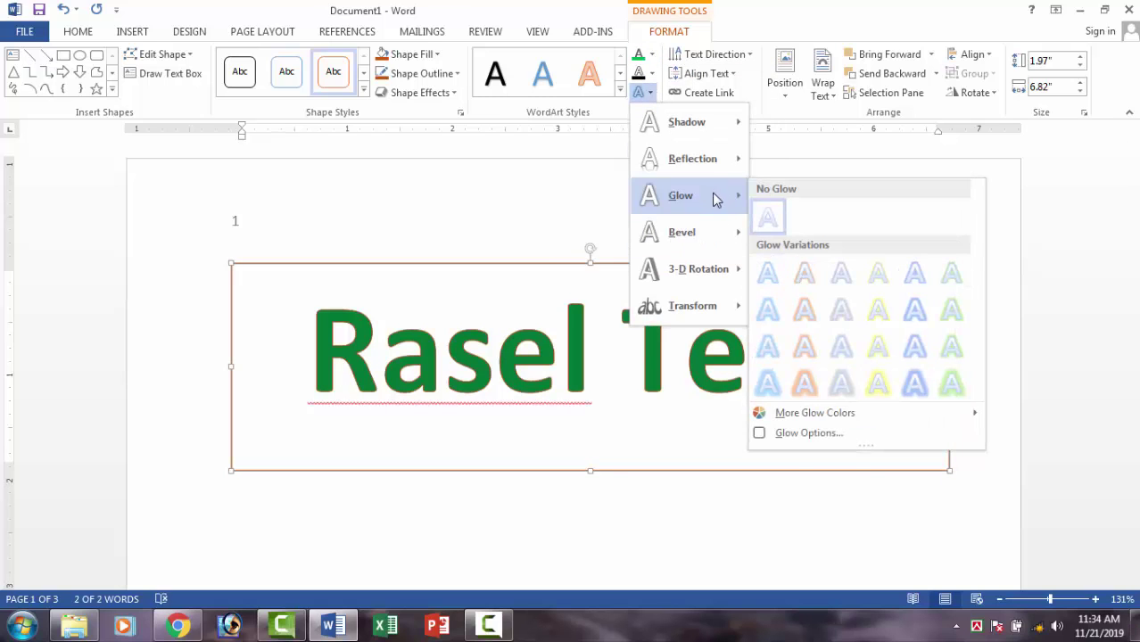
{"action": "mouse_move", "coordinate": [694, 269]}
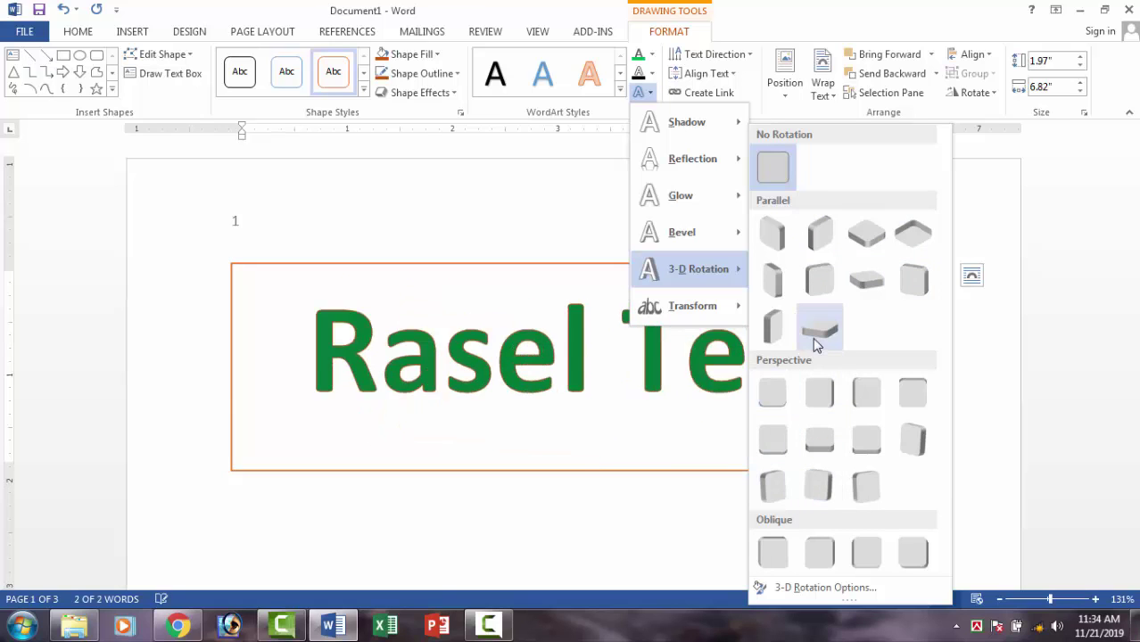
{"action": "left_click", "coordinate": [817, 282]}
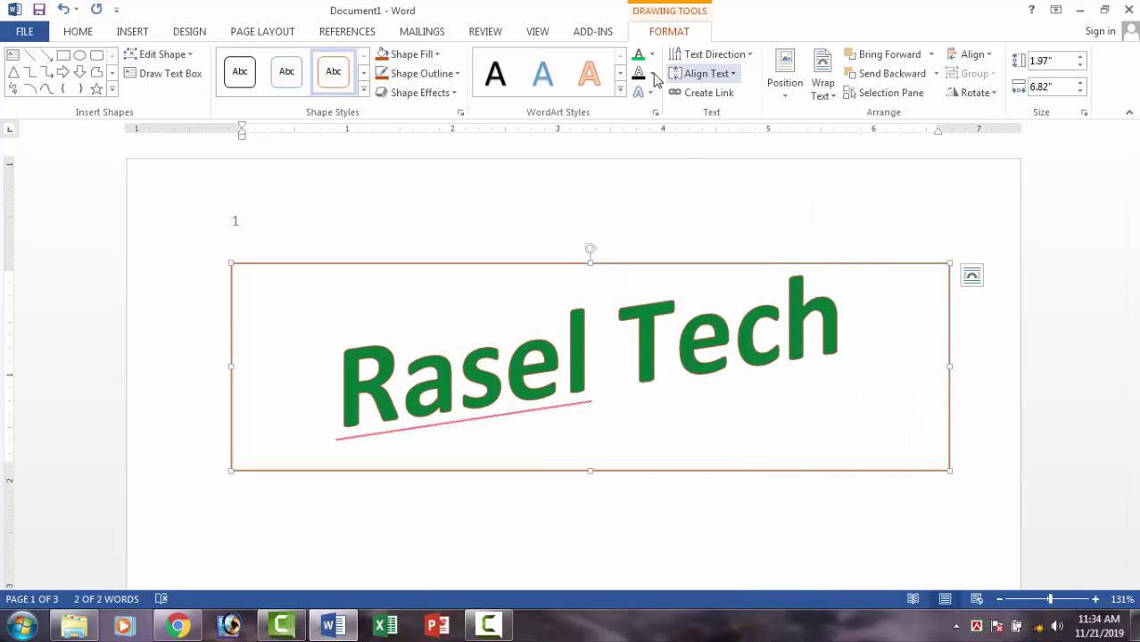
{"action": "left_click", "coordinate": [133, 33]}
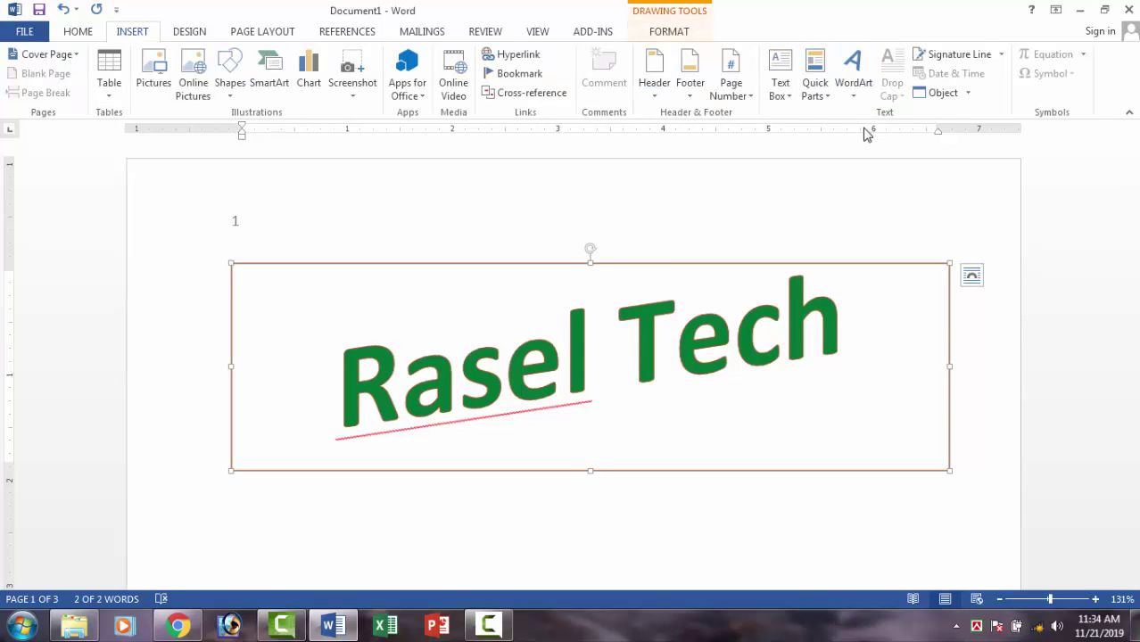
{"action": "left_click", "coordinate": [758, 323]}
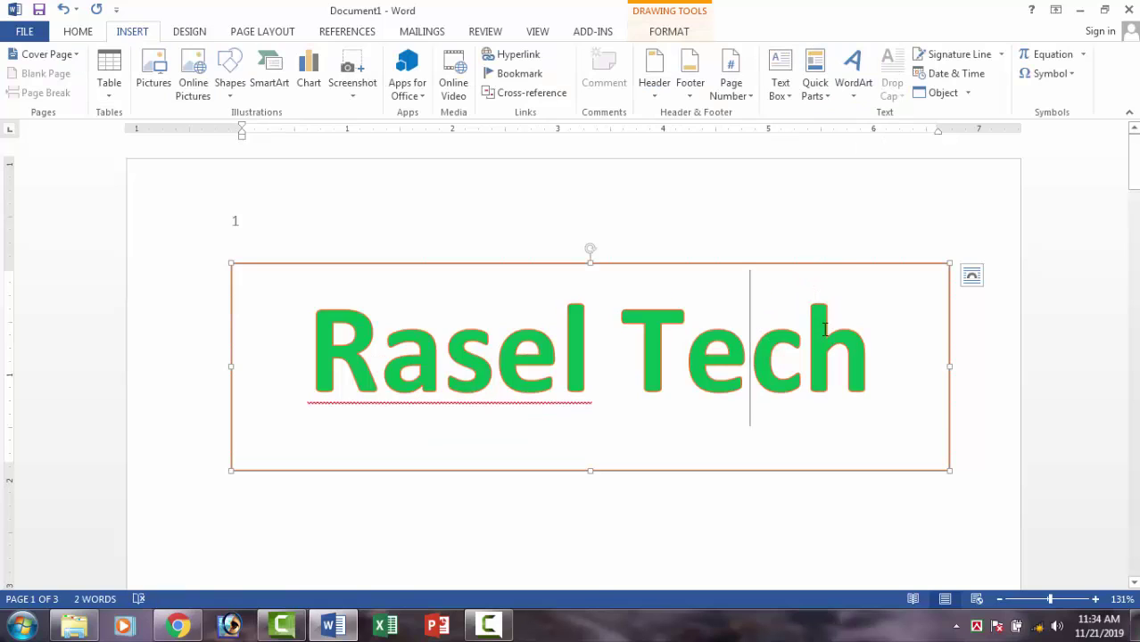
Delete the Rasel Tech WordArt, then type and select the line 'kfnasdkjlfhbkjlsdhfbjklasdfasd'.
{"action": "left_click", "coordinate": [838, 264]}
{"action": "key", "text": "Delete"}
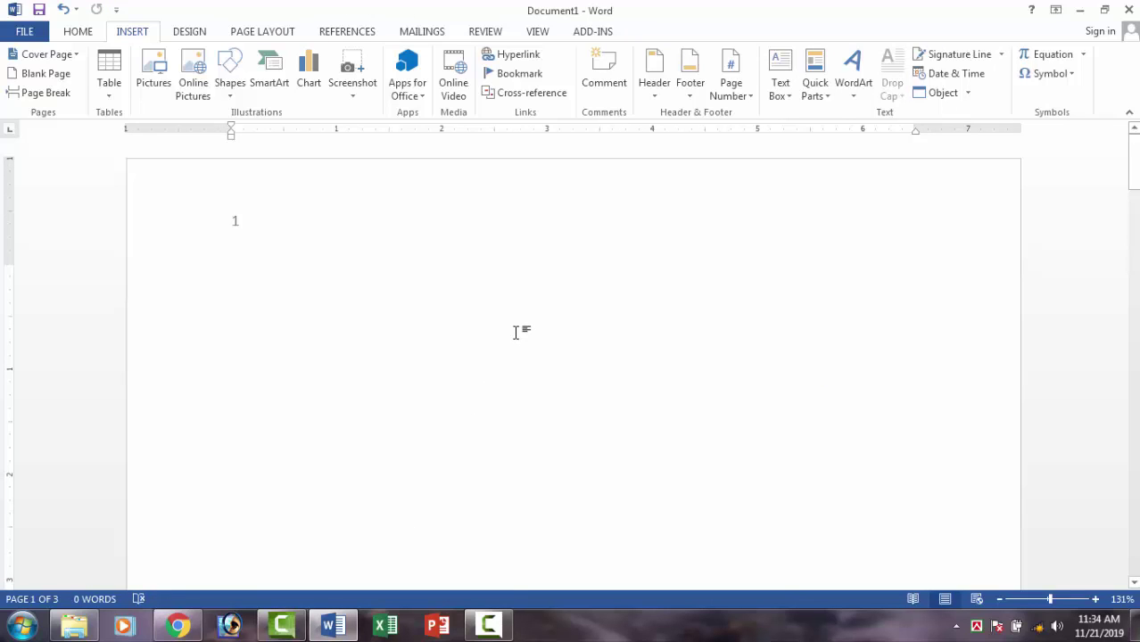
{"action": "type", "text": "kfnasdkjlfhbkjlsdhfbjklasdfasd"}
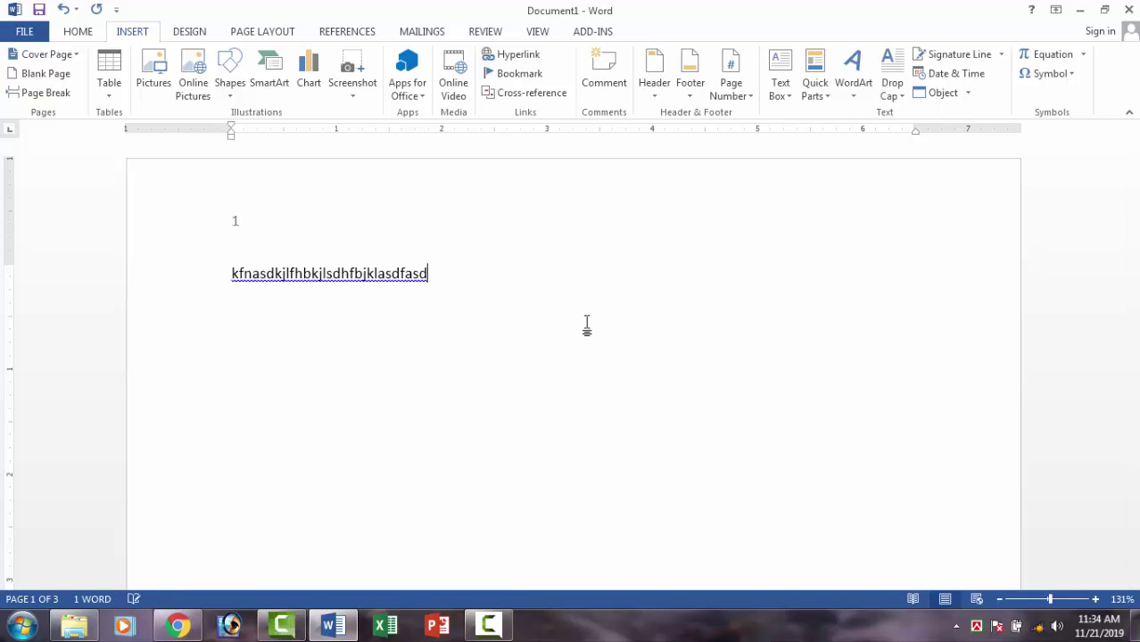
{"action": "left_click_drag", "start_coordinate": [428, 275], "coordinate": [169, 248]}
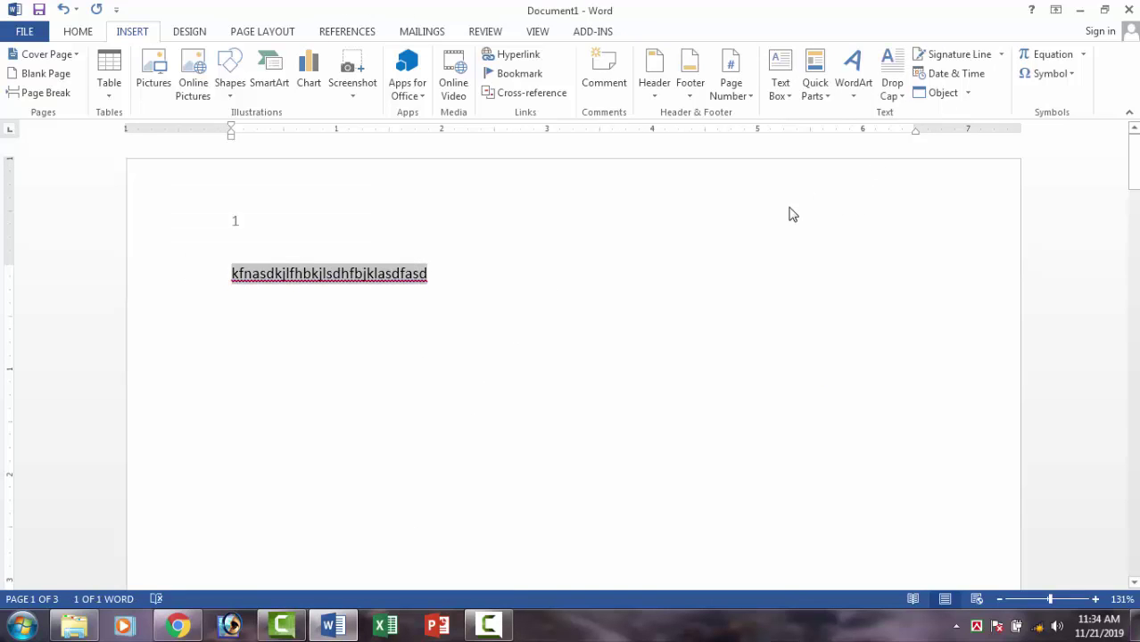
Apply a dropped capital to the typed line and review the drop cap settings.
{"action": "left_click", "coordinate": [898, 88]}
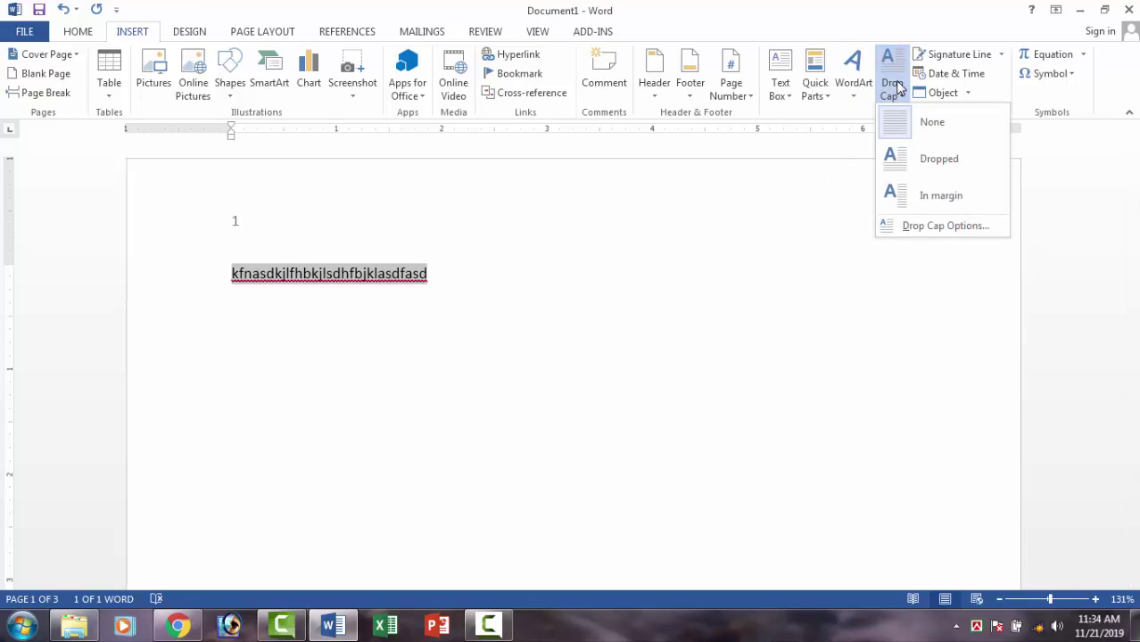
{"action": "left_click", "coordinate": [929, 170]}
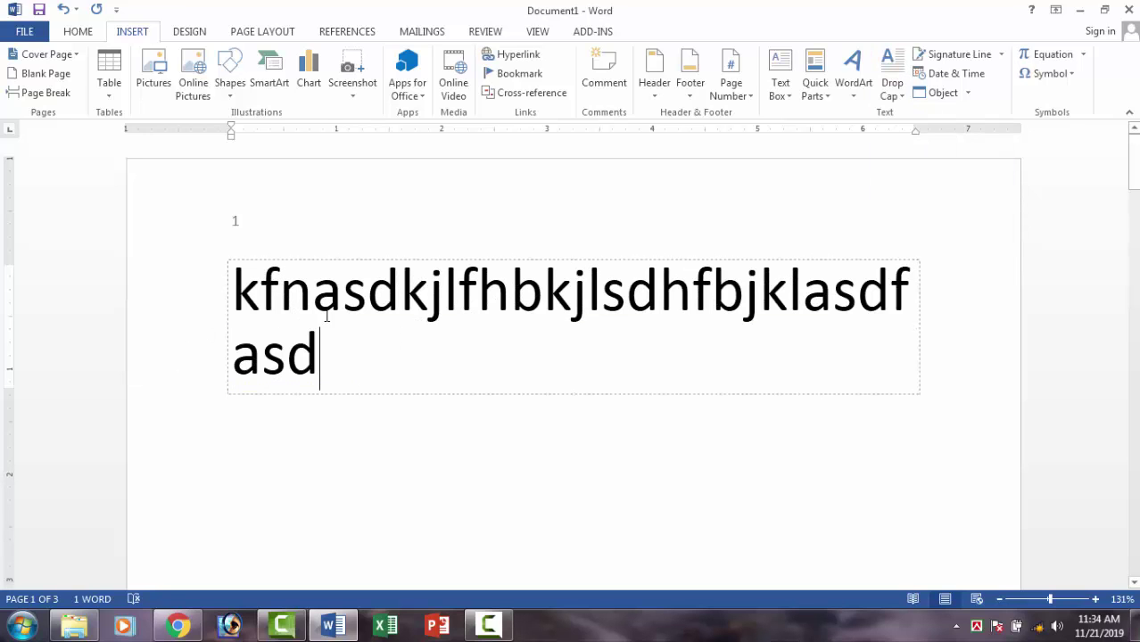
{"action": "left_click_drag", "start_coordinate": [261, 284], "coordinate": [197, 285]}
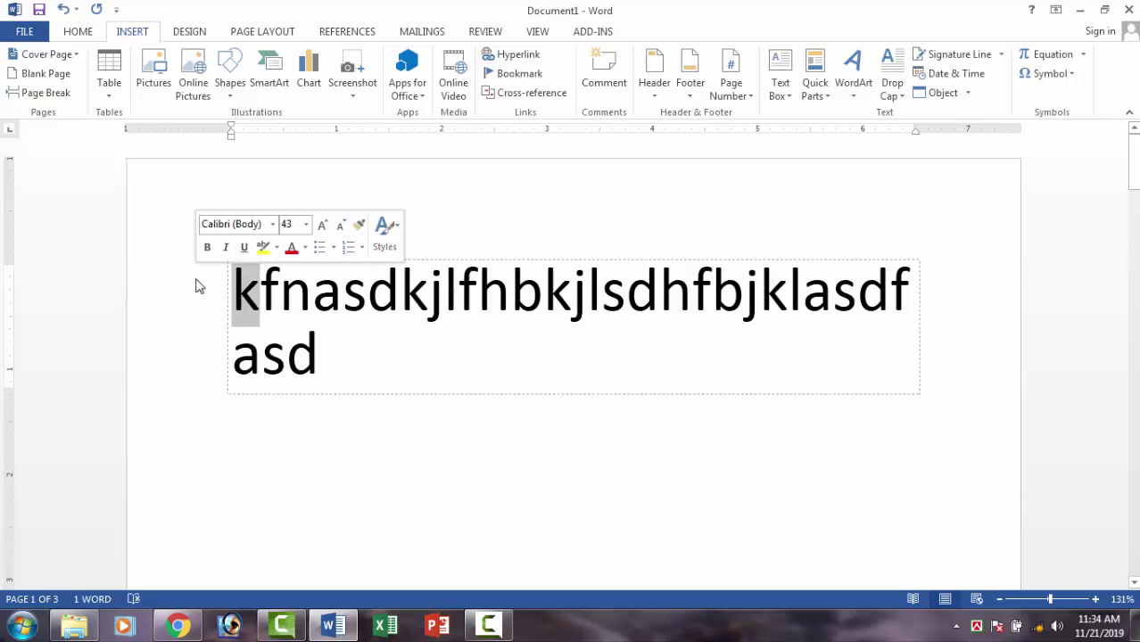
{"action": "left_click", "coordinate": [726, 326]}
{"action": "left_click", "coordinate": [892, 84]}
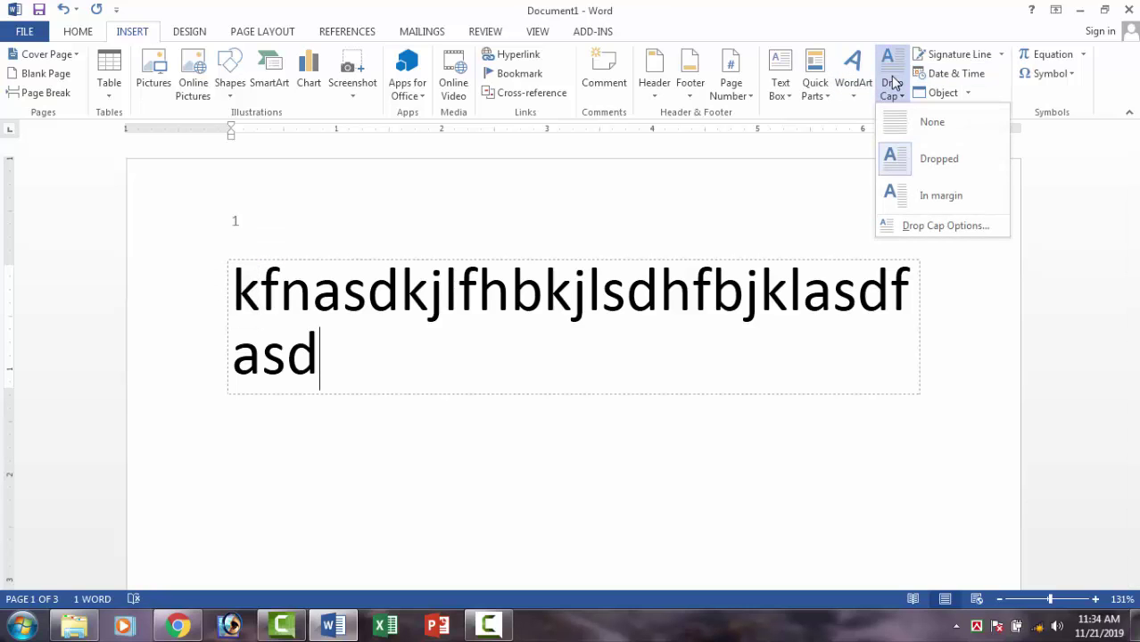
{"action": "left_click", "coordinate": [929, 227]}
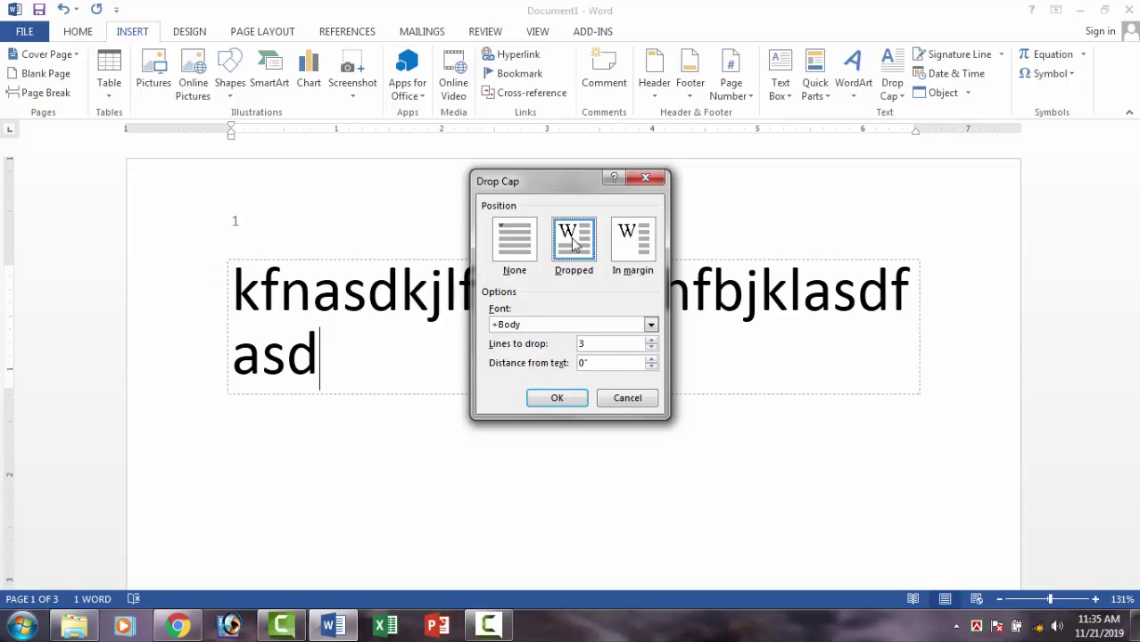
{"action": "left_click", "coordinate": [576, 398]}
{"action": "double_click", "coordinate": [148, 312]}
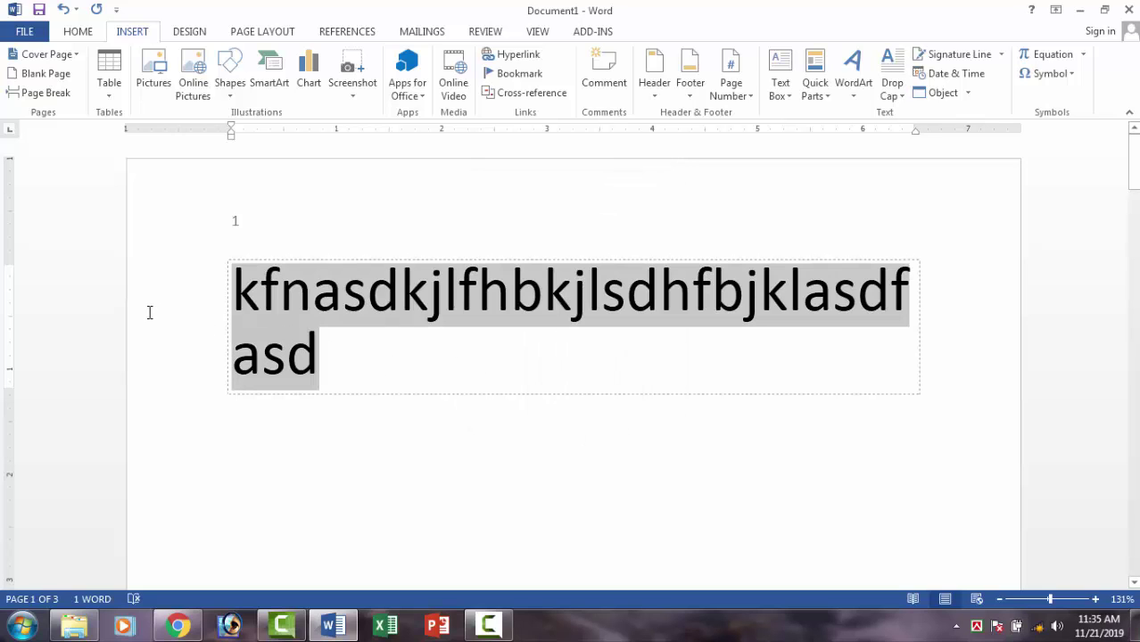
{"action": "left_click", "coordinate": [897, 70]}
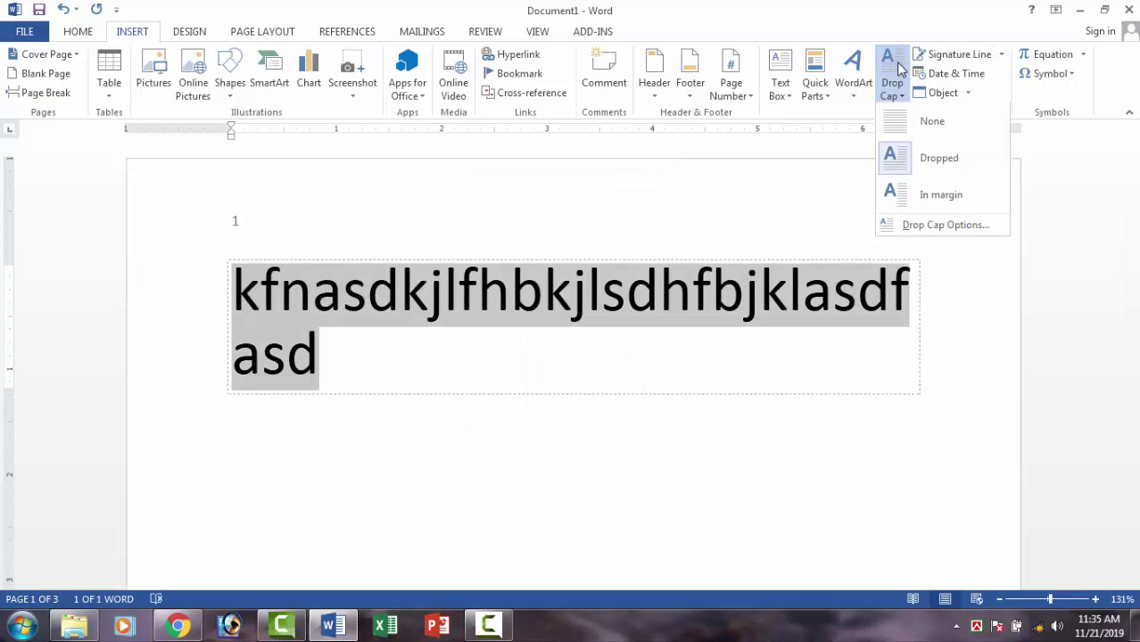
{"action": "left_click", "coordinate": [917, 175]}
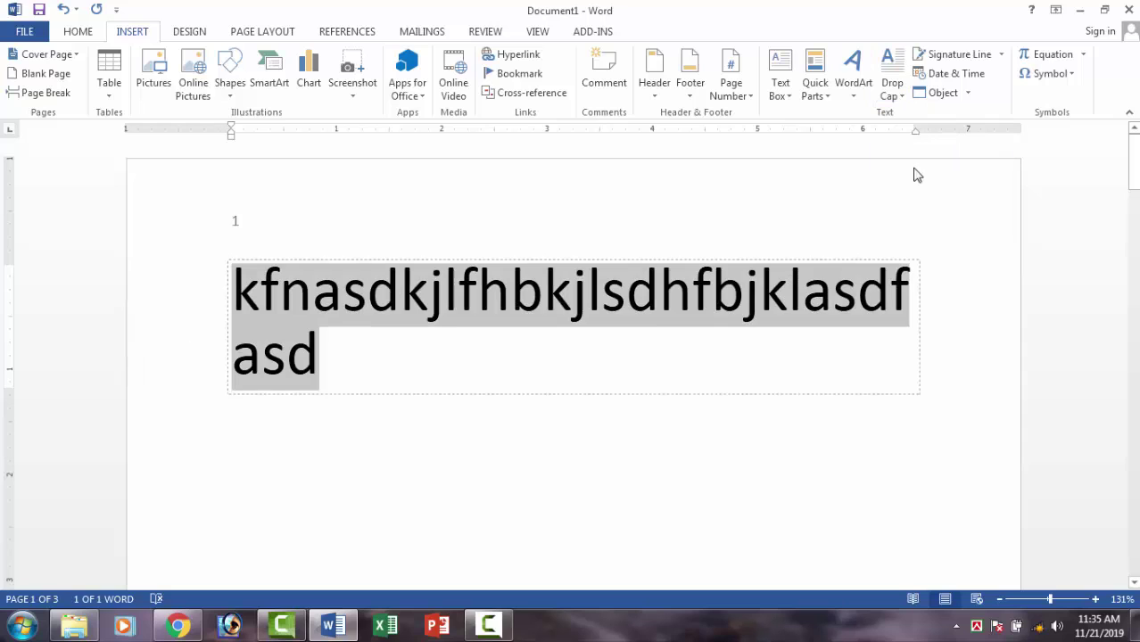
Delete a character, then select and delete the whole framed text block.
{"action": "left_click", "coordinate": [460, 308]}
{"action": "left_click", "coordinate": [916, 289]}
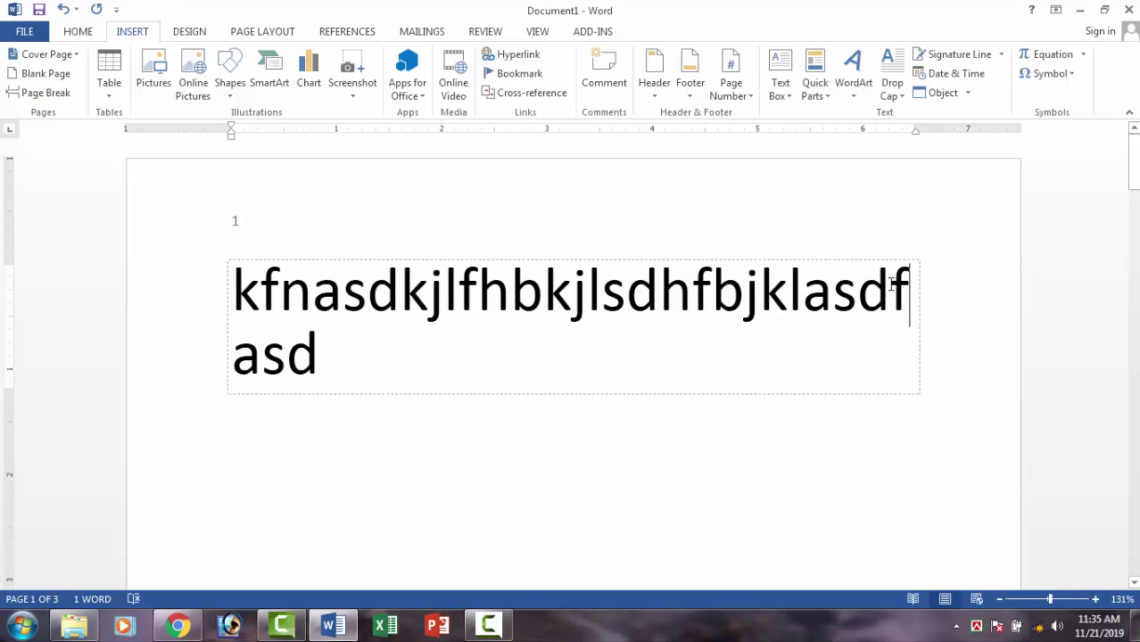
{"action": "key", "text": "Delete"}
{"action": "left_click", "coordinate": [889, 272]}
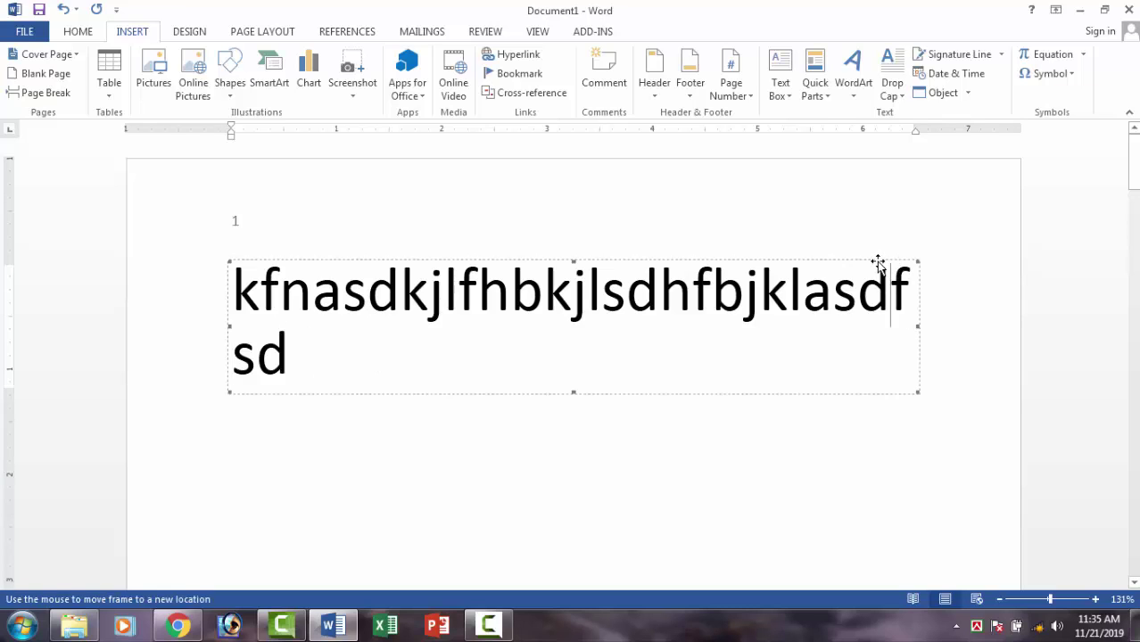
{"action": "left_click", "coordinate": [879, 262]}
{"action": "key", "text": "Delete"}
Type three lines of sample text beginning 'fasduihfiasduhgfsdub hf'.
{"action": "type", "text": "fasduihfiasduhgfsdu"}
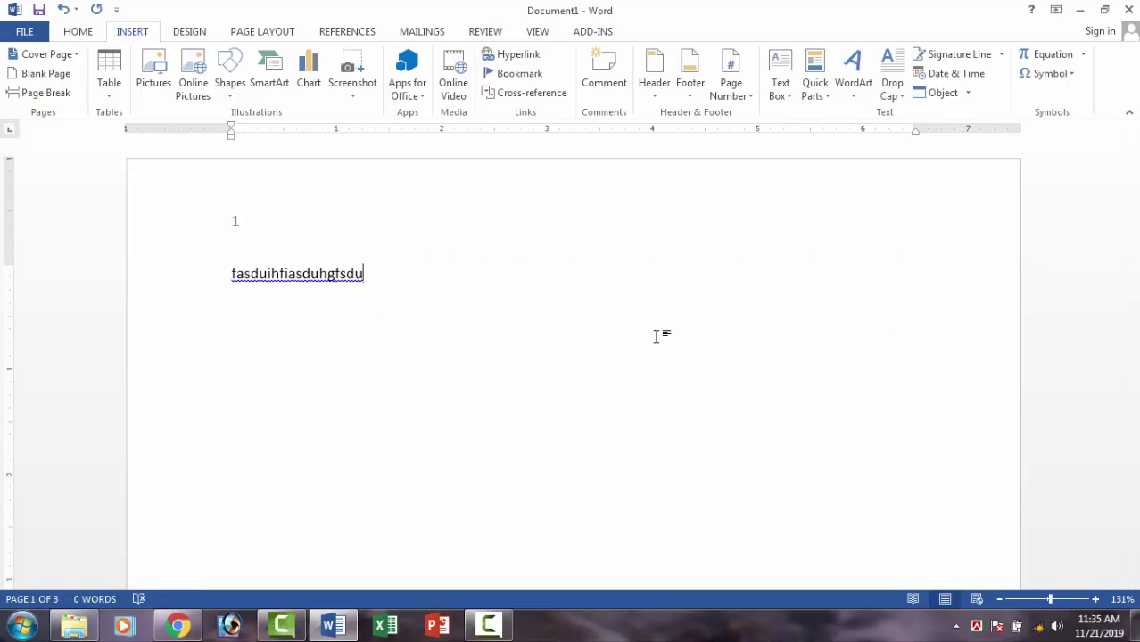
{"action": "type", "text": "b hf"}
{"action": "key", "text": "Return"}
{"action": "type", "text": "dfj absilyfoidsyhdisyhf islojfo"}
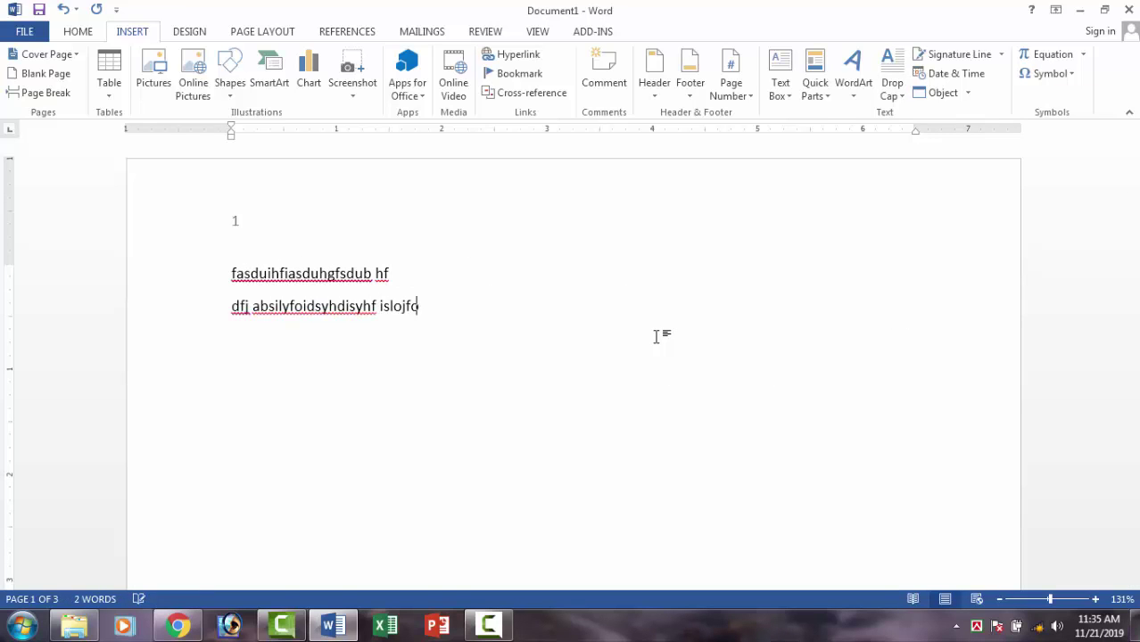
{"action": "type", "text": "sdj hf"}
{"action": "key", "text": "Return"}
{"action": "type", "text": "fsdoifuyb psioyf sea fsz"}
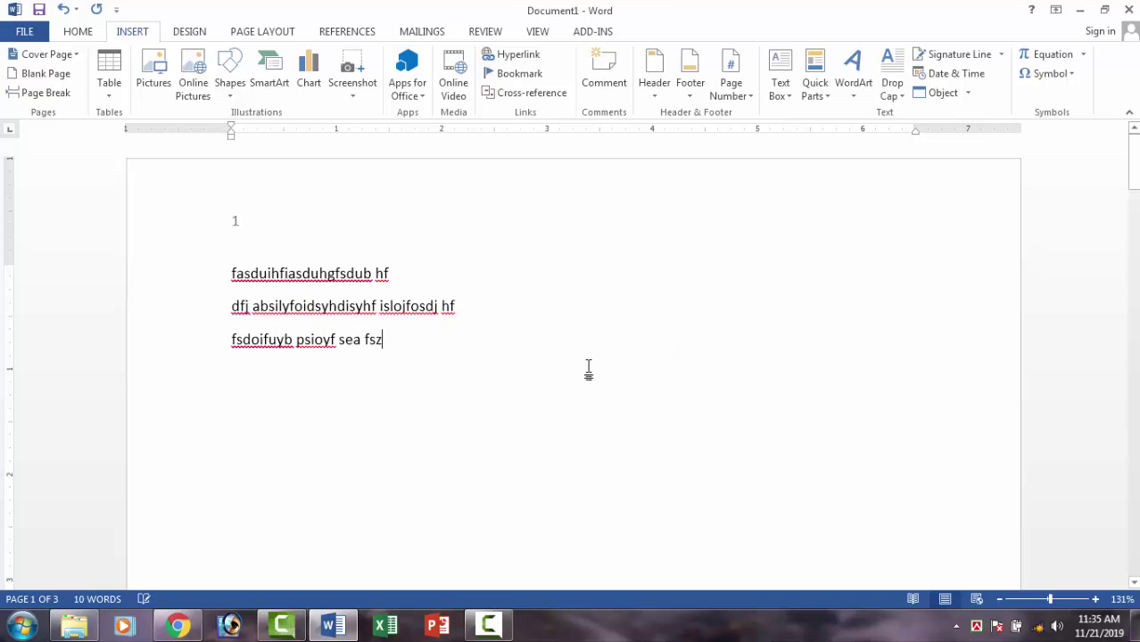
Select all the text and set its opening 'f' as a drop cap in the margin.
{"action": "key", "text": "ctrl+a"}
{"action": "left_click", "coordinate": [850, 85]}
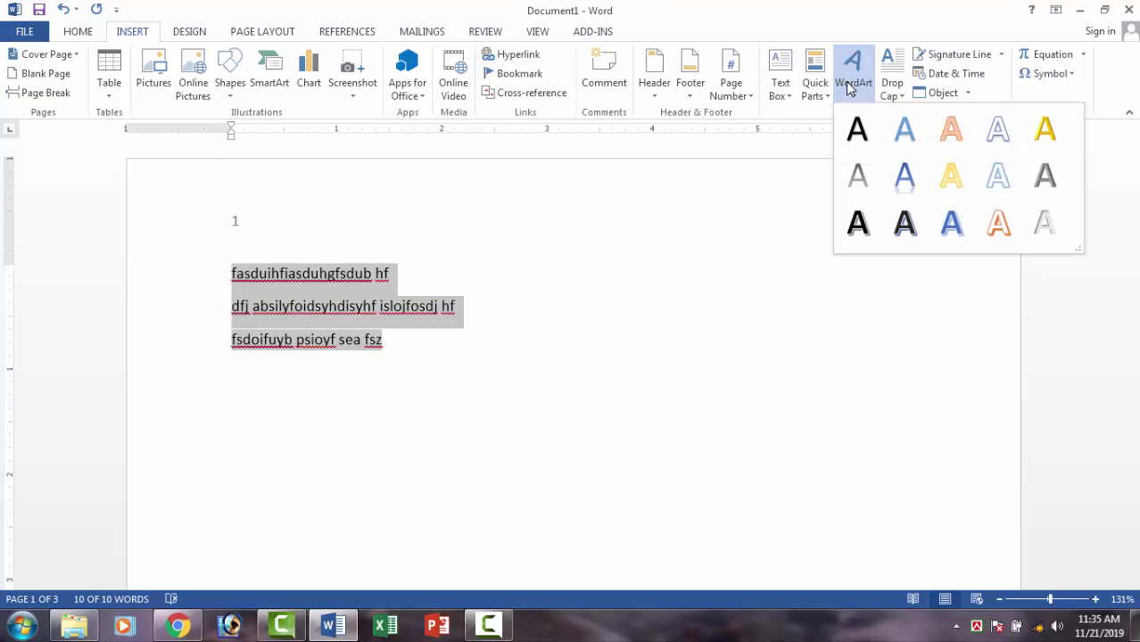
{"action": "left_click", "coordinate": [891, 85]}
{"action": "left_click", "coordinate": [890, 84]}
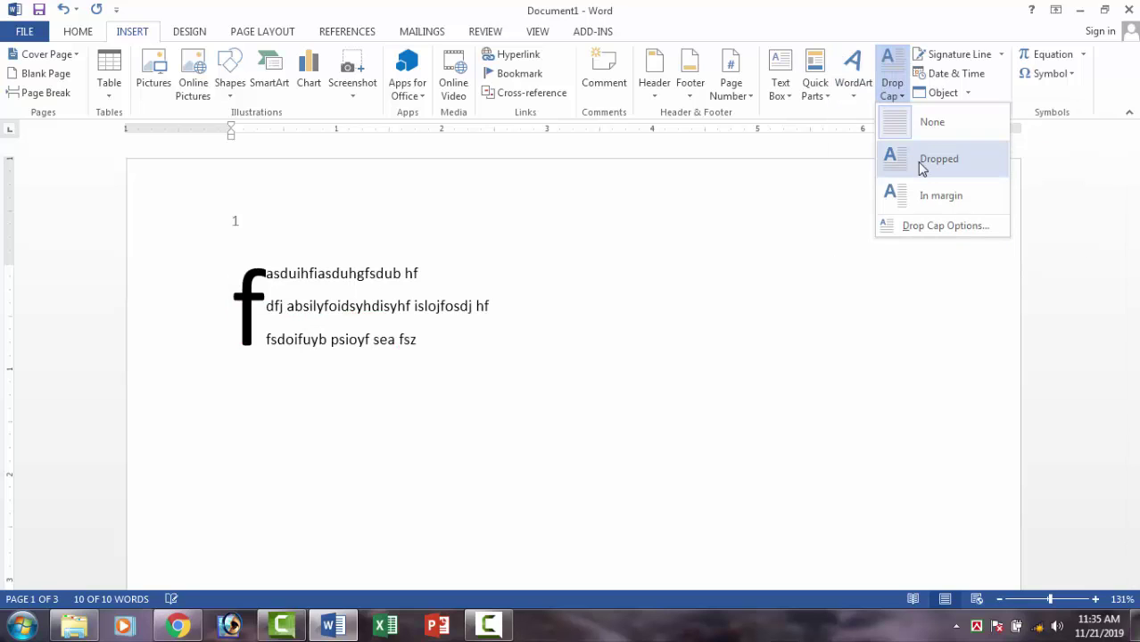
{"action": "left_click", "coordinate": [922, 160]}
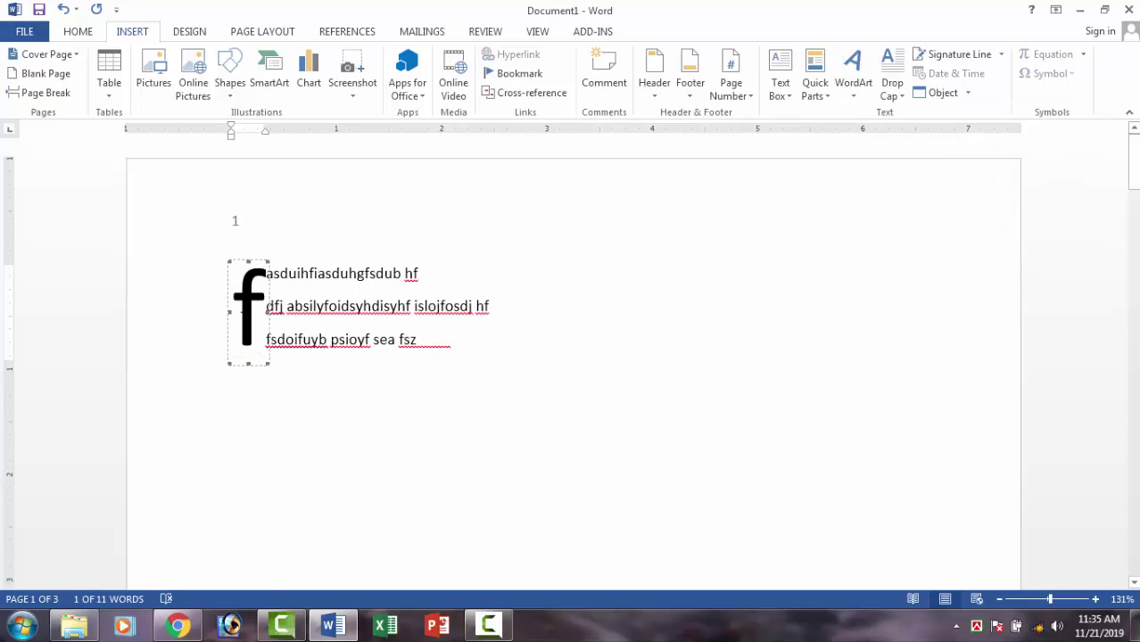
{"action": "left_click", "coordinate": [894, 85]}
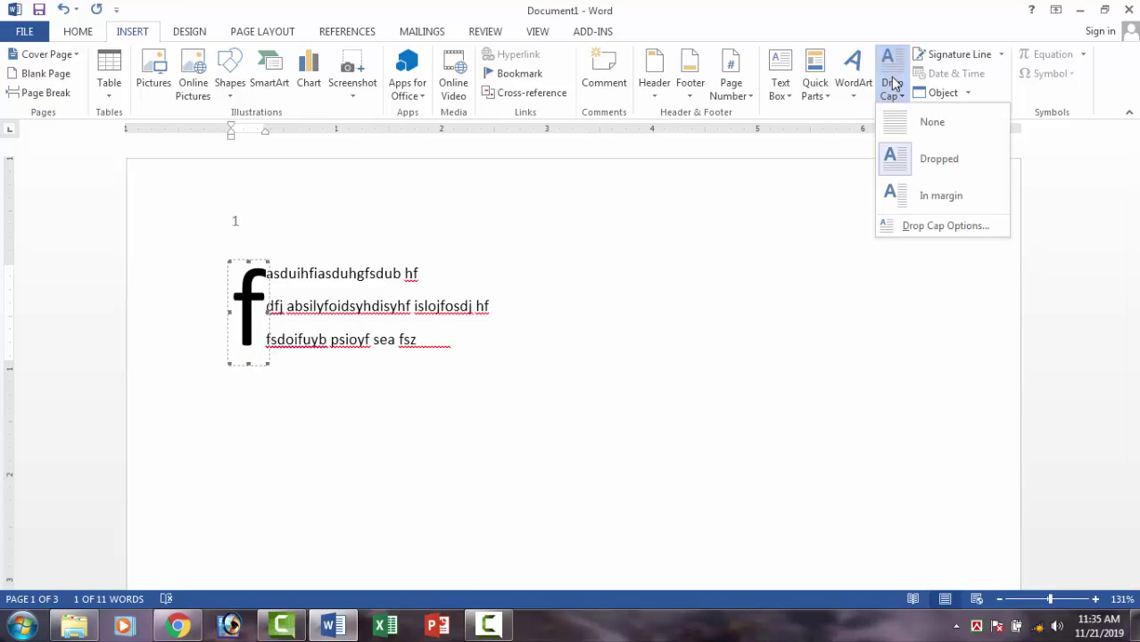
{"action": "left_click", "coordinate": [940, 198]}
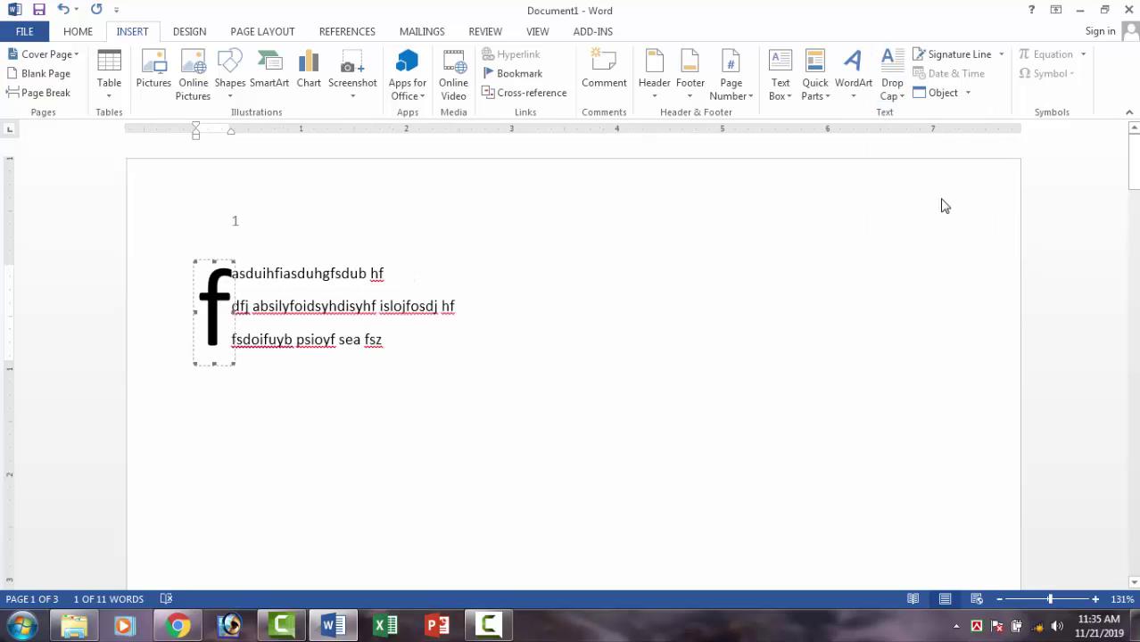
{"action": "left_click", "coordinate": [892, 81]}
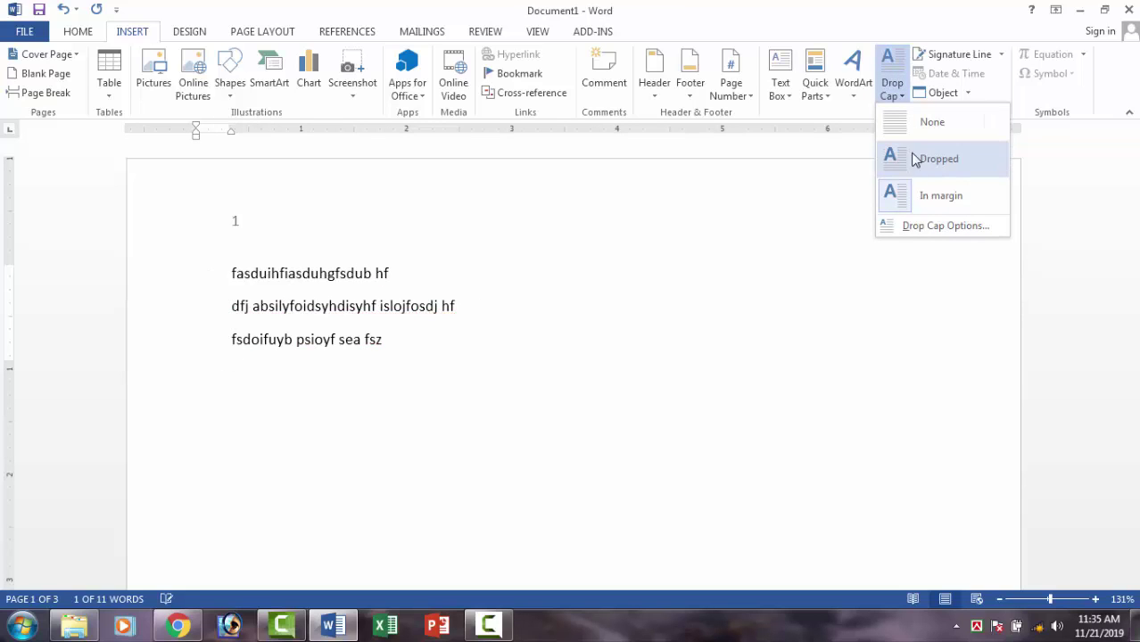
{"action": "left_click", "coordinate": [914, 210]}
{"action": "left_click", "coordinate": [497, 345]}
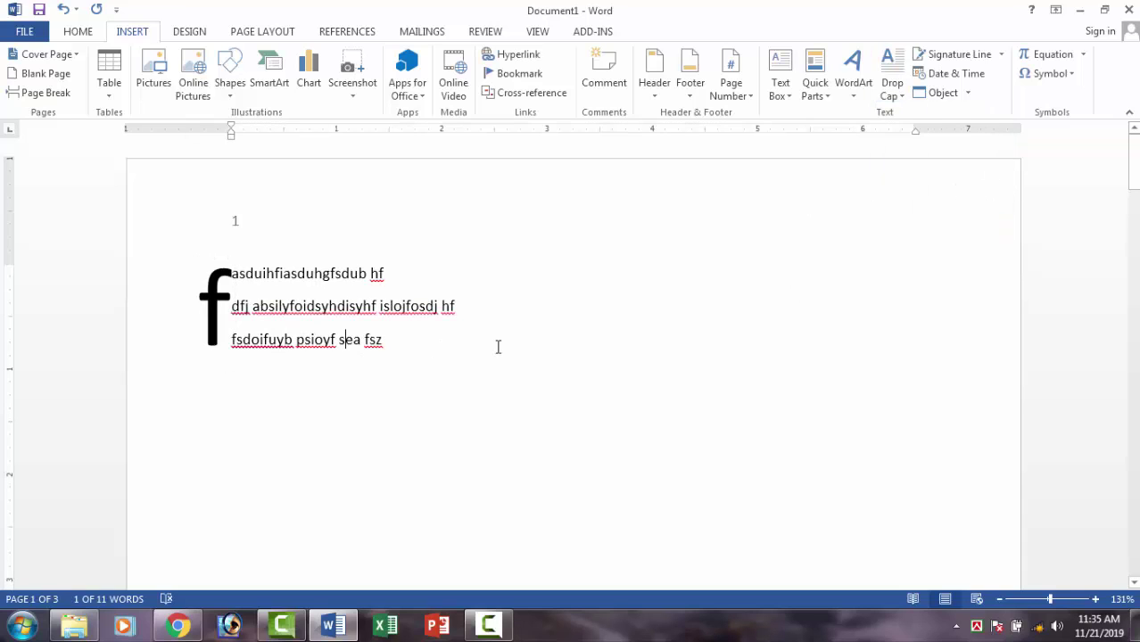
{"action": "left_click", "coordinate": [1086, 55]}
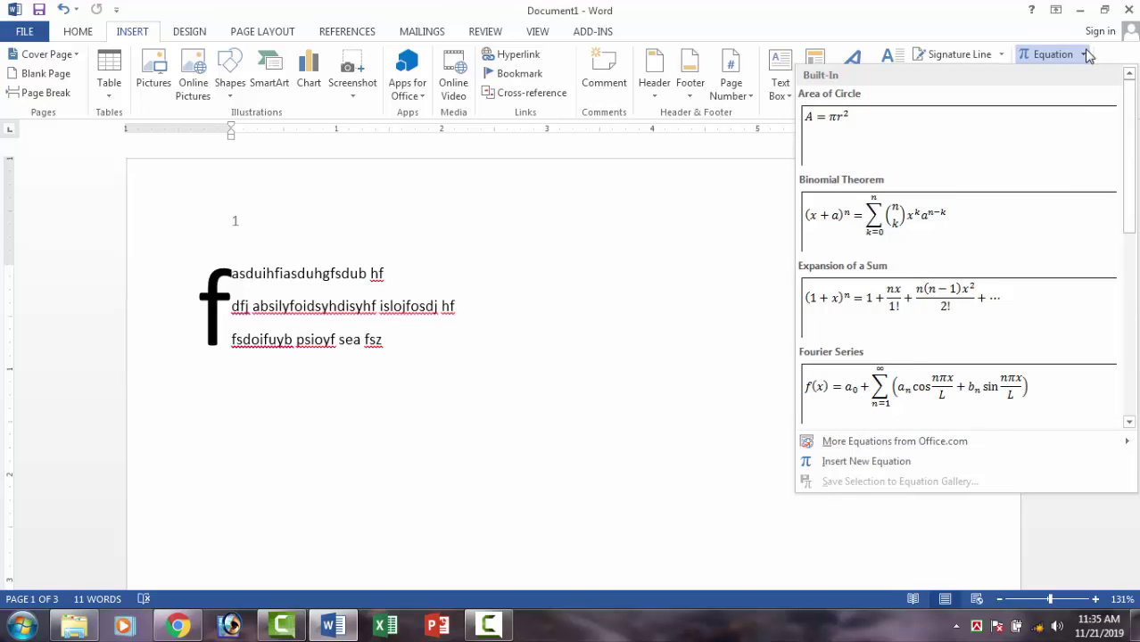
{"action": "left_click_drag", "start_coordinate": [1129, 223], "coordinate": [1130, 366]}
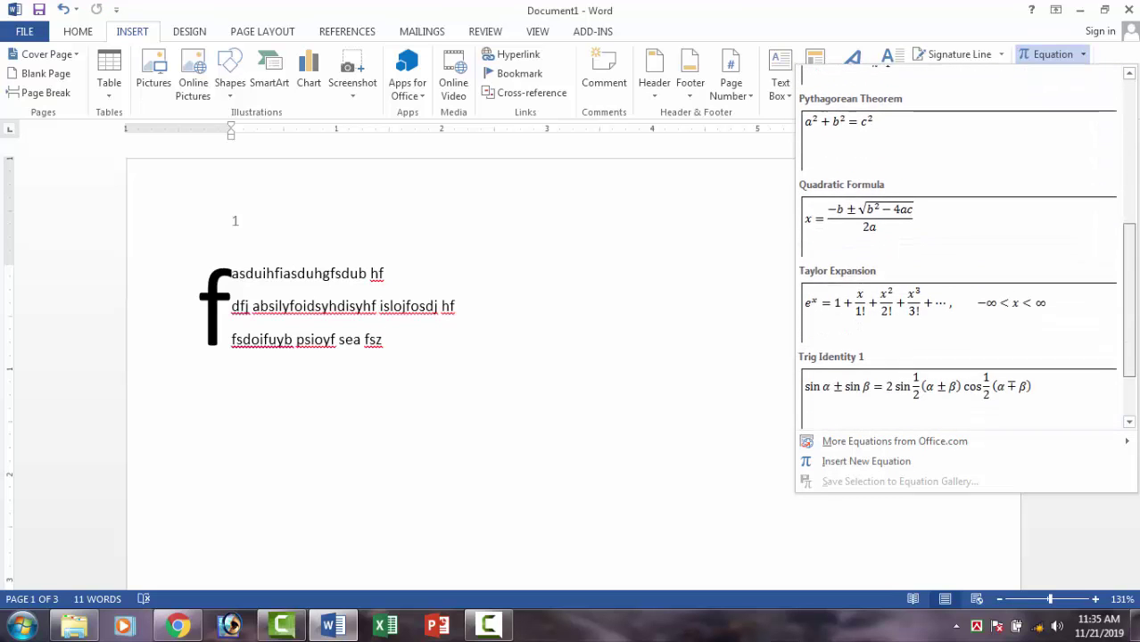
{"action": "scroll", "coordinate": [1035, 91], "scroll_direction": "up", "scroll_amount": 3}
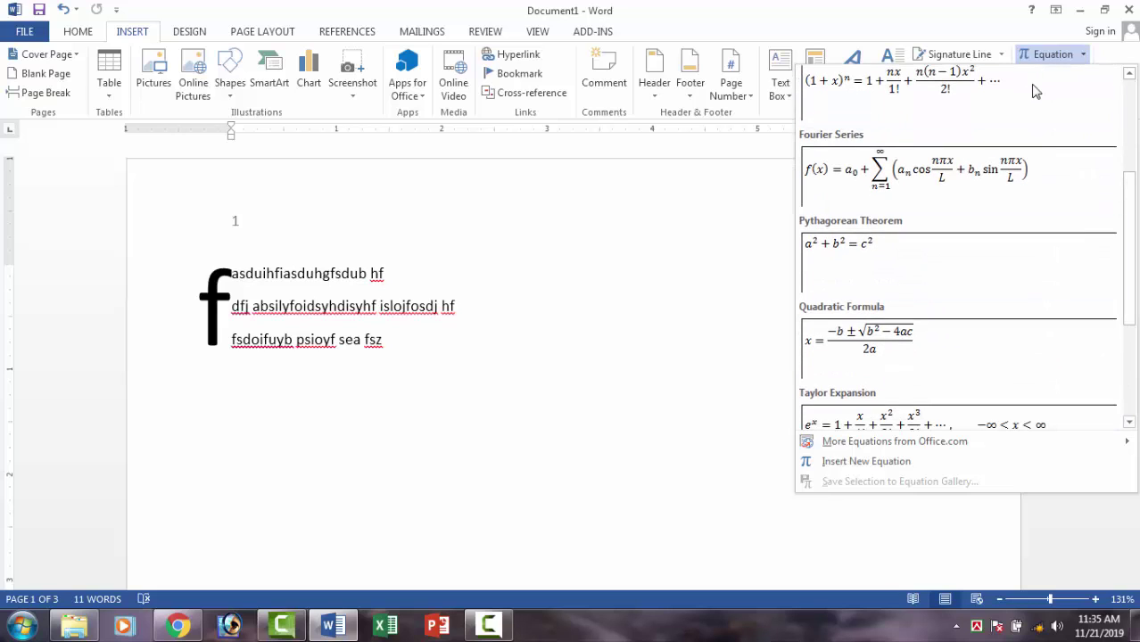
{"action": "left_click", "coordinate": [845, 256]}
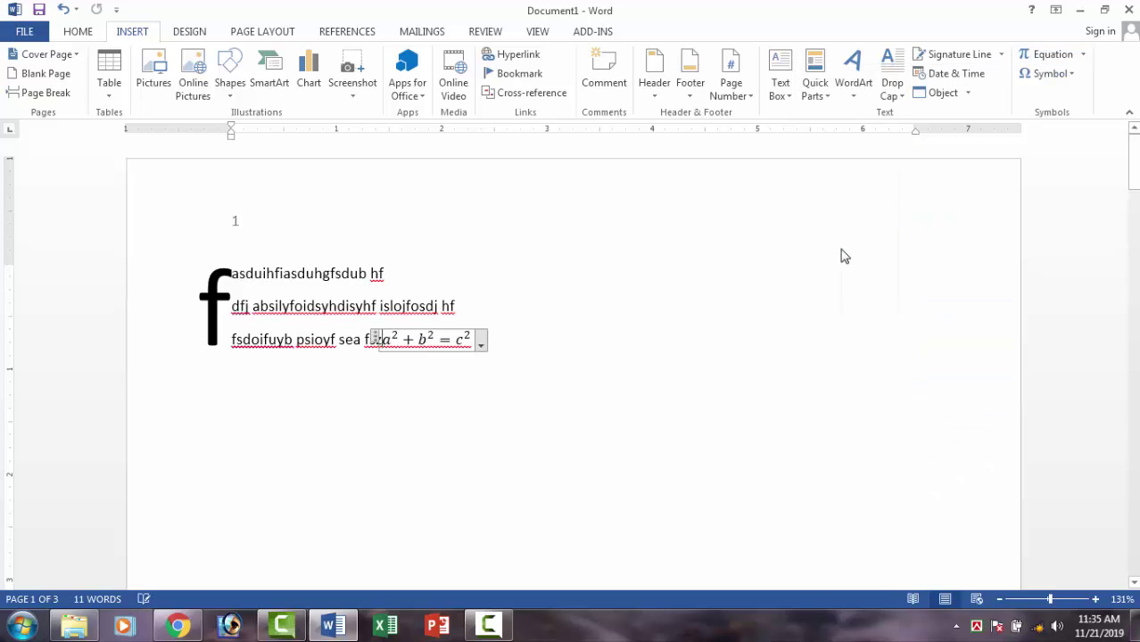
{"action": "left_click", "coordinate": [529, 362]}
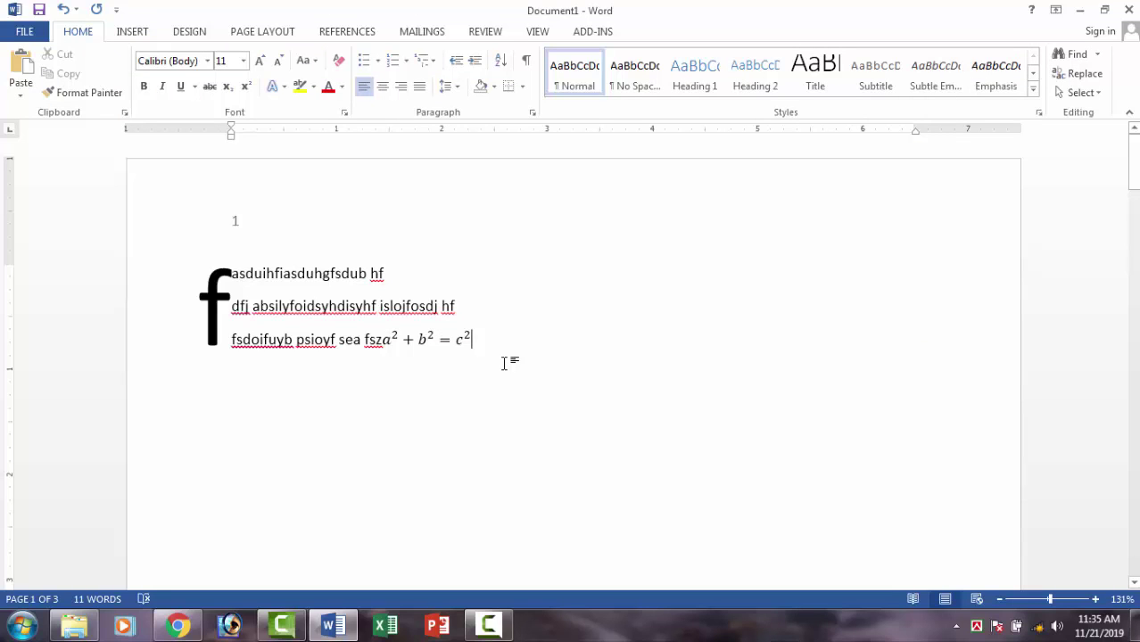
{"action": "left_click", "coordinate": [458, 340]}
{"action": "double_click", "coordinate": [459, 340]}
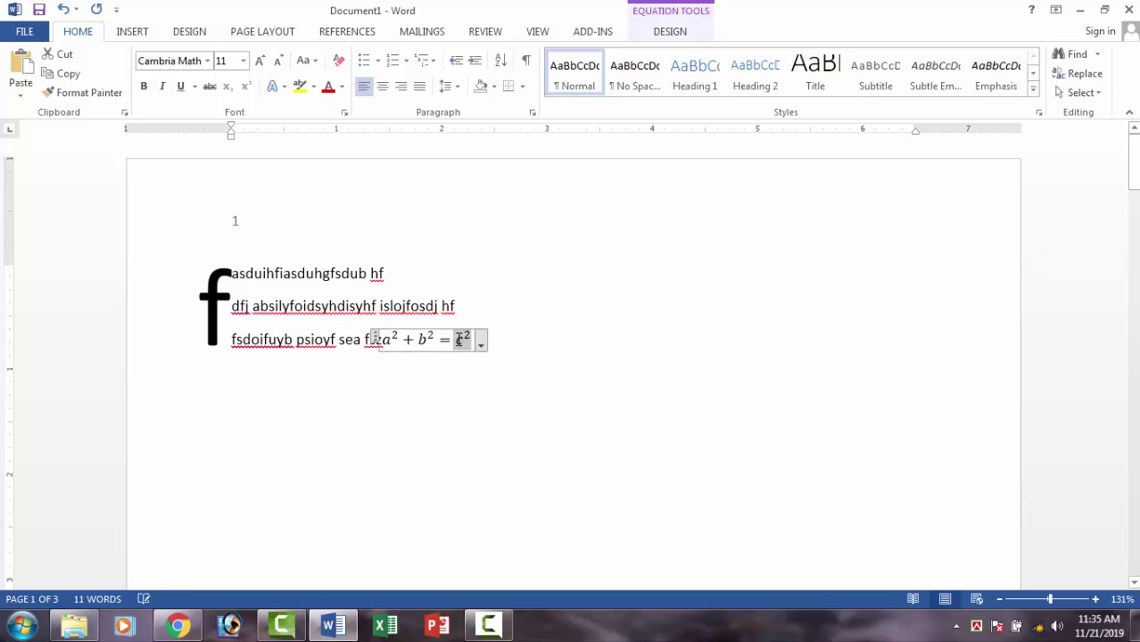
{"action": "left_click", "coordinate": [376, 340]}
{"action": "type", "text": "sz"}
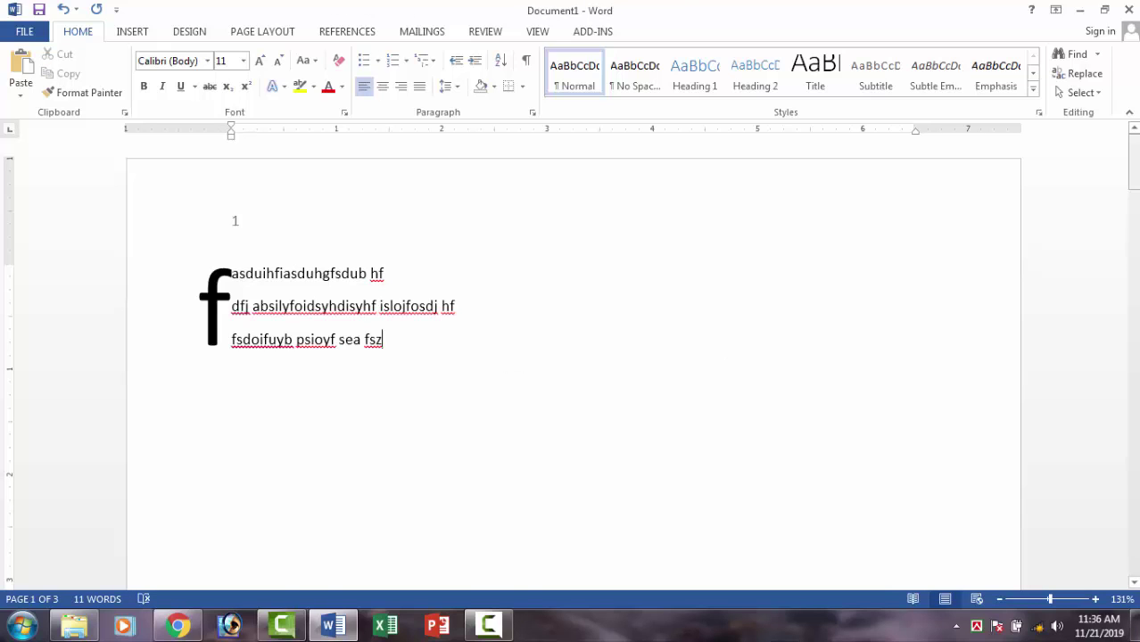
Insert the built-in Fourier Series equation from the Equation gallery.
{"action": "left_click", "coordinate": [132, 34]}
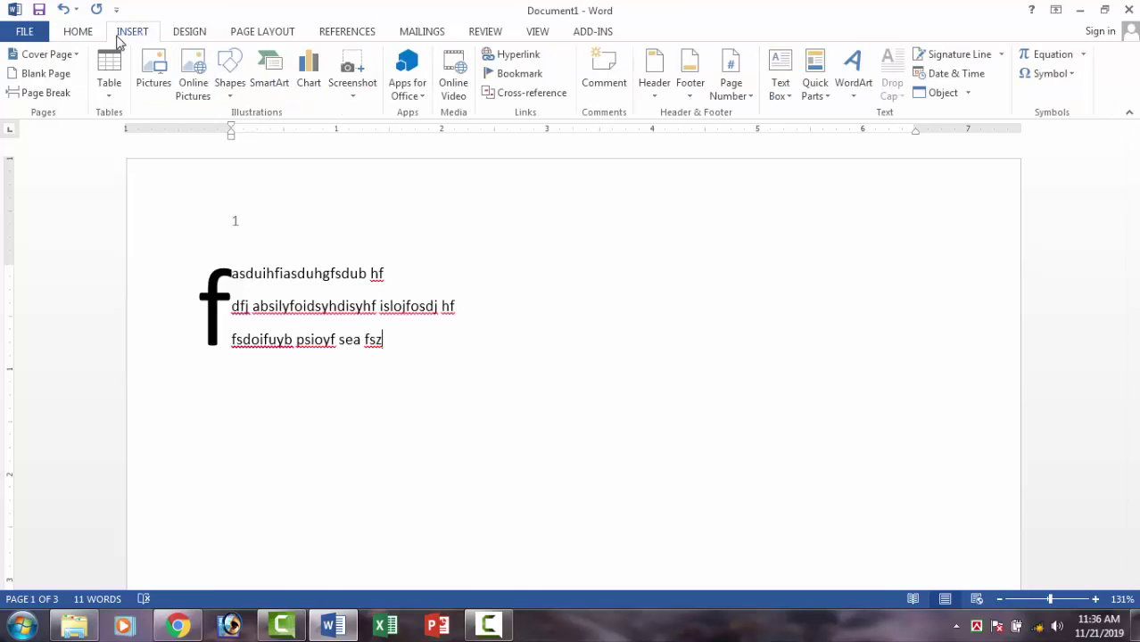
{"action": "left_click", "coordinate": [1083, 55]}
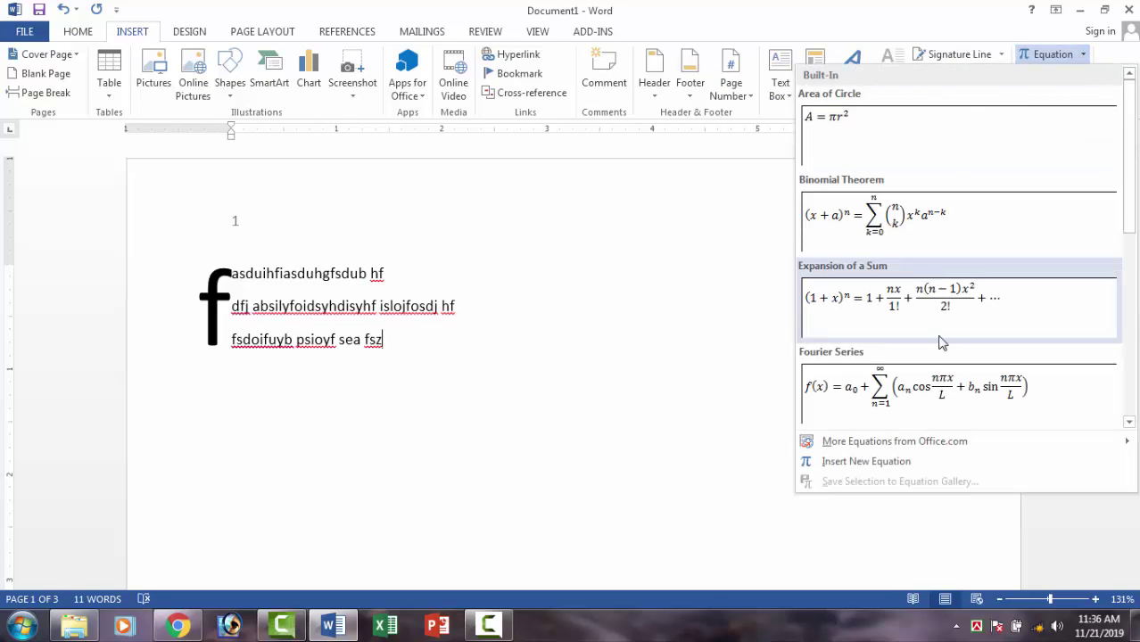
{"action": "left_click", "coordinate": [1132, 300]}
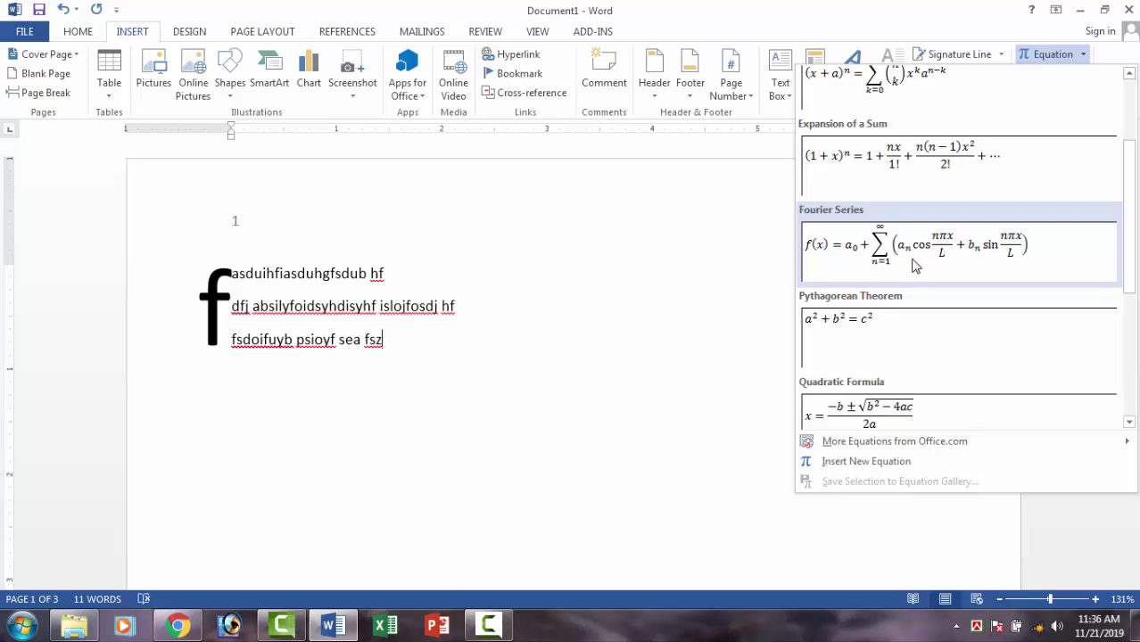
{"action": "left_click", "coordinate": [914, 265]}
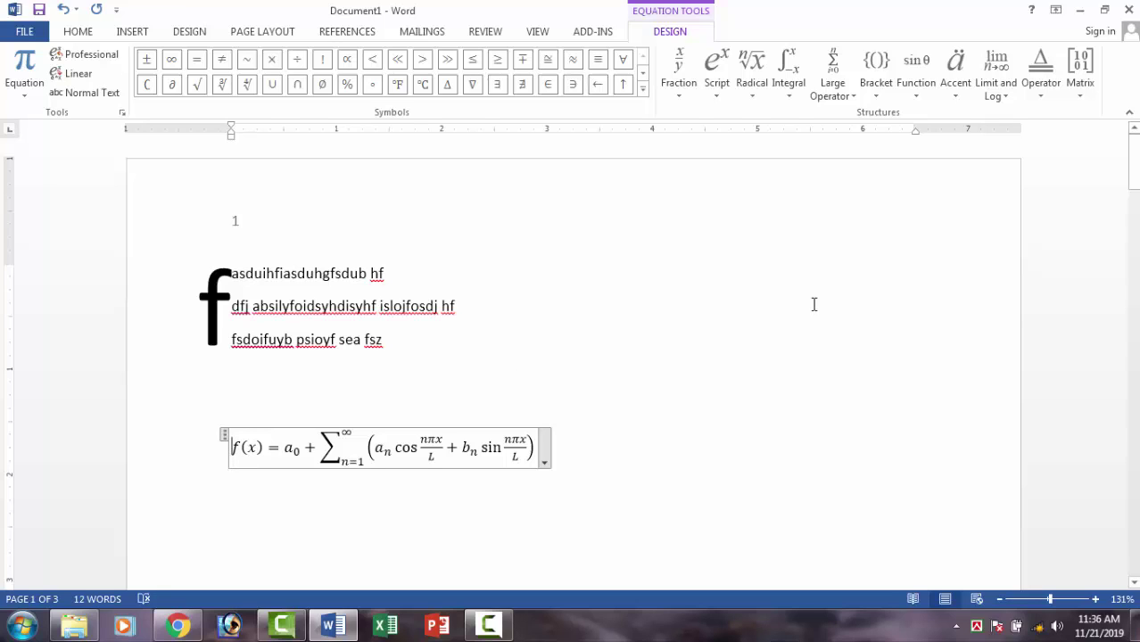
Reopen the built-in equations gallery and scroll through its entries.
{"action": "left_click", "coordinate": [130, 37]}
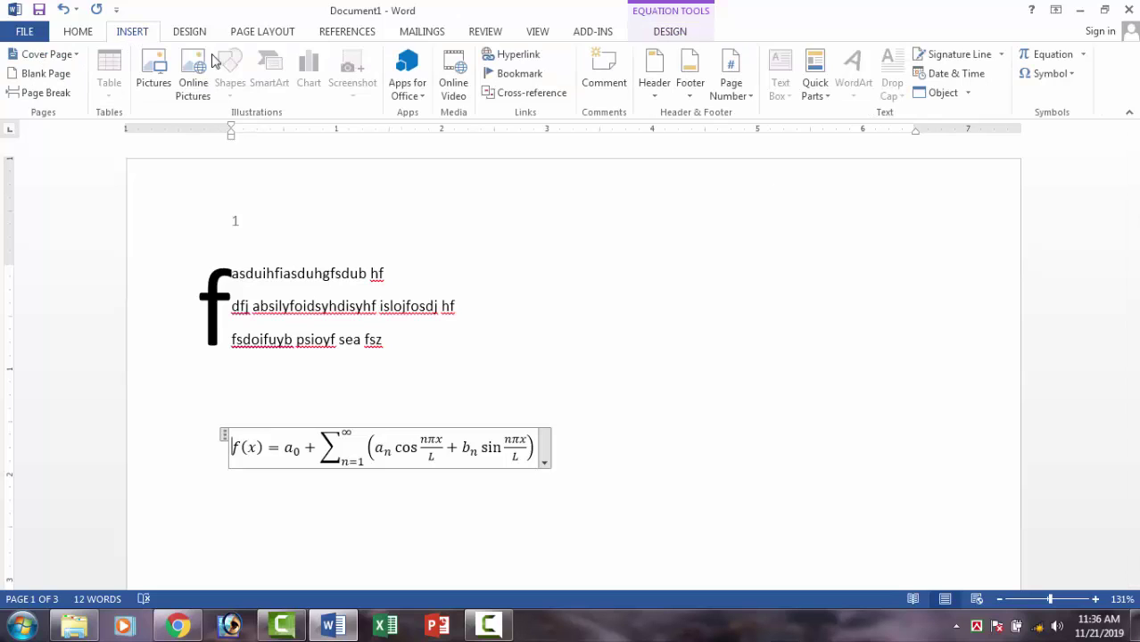
{"action": "left_click", "coordinate": [1085, 55]}
{"action": "left_click_drag", "start_coordinate": [1131, 206], "coordinate": [1136, 404]}
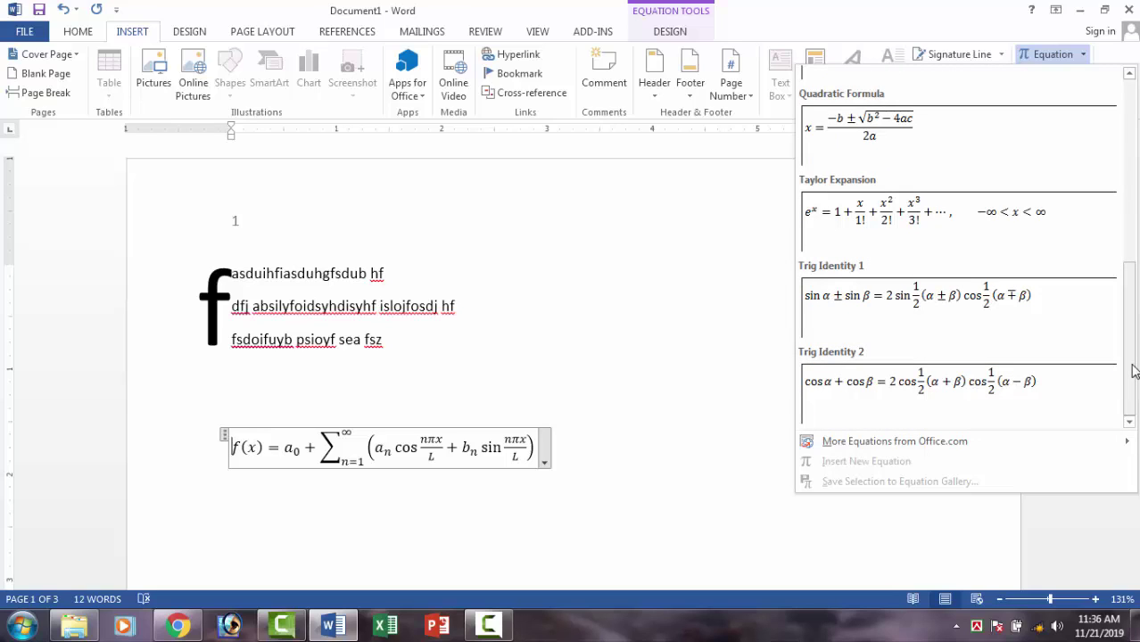
{"action": "scroll", "coordinate": [1135, 399], "scroll_direction": "up", "scroll_amount": 3}
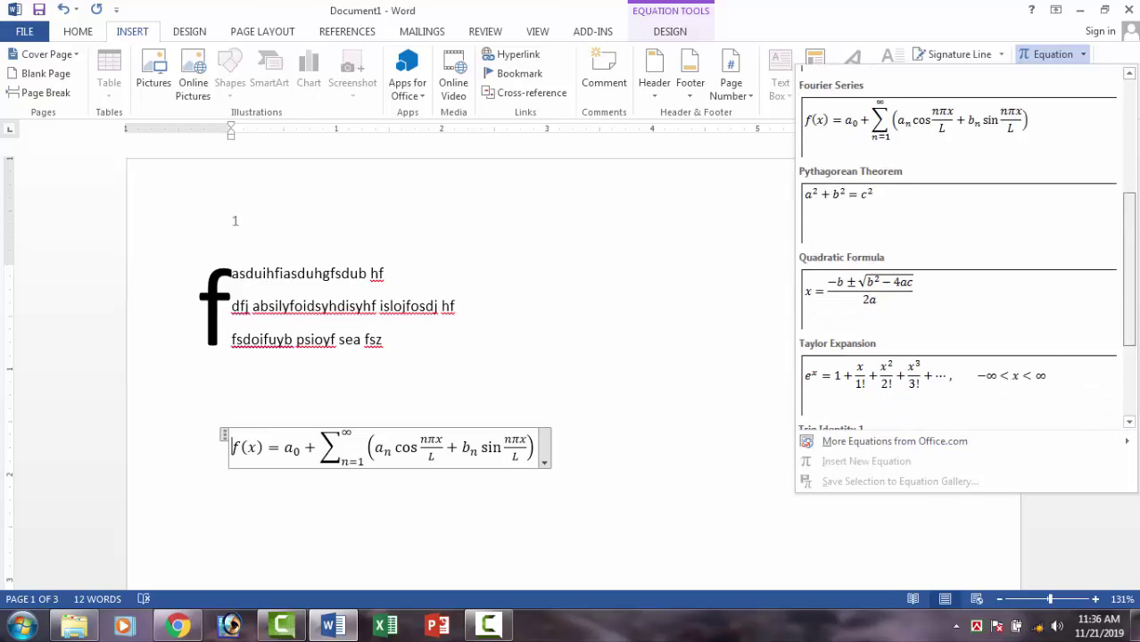
{"action": "scroll", "coordinate": [1026, 166], "scroll_direction": "up", "scroll_amount": 2}
{"action": "scroll", "coordinate": [1026, 166], "scroll_direction": "up", "scroll_amount": 1}
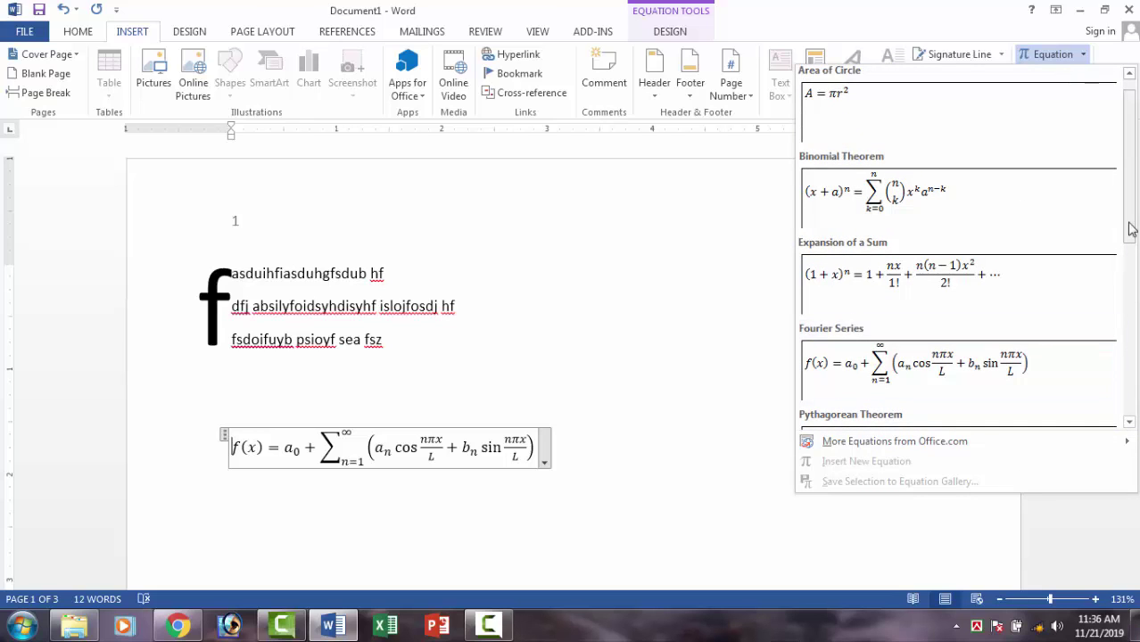
{"action": "scroll", "coordinate": [1131, 232], "scroll_direction": "down", "scroll_amount": 1}
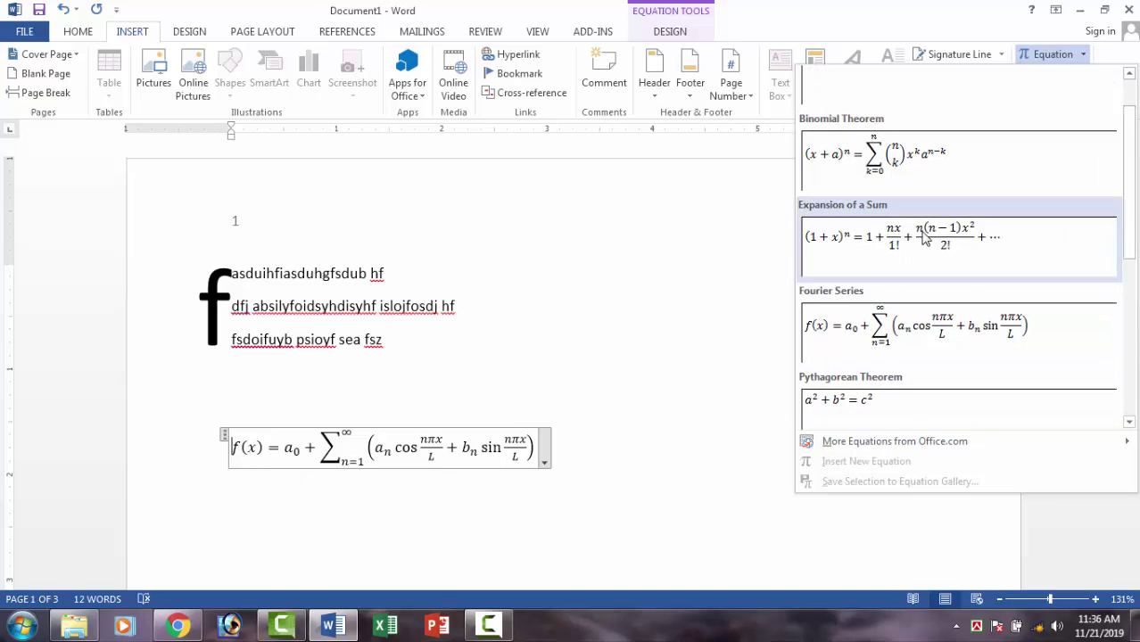
Close the equations list and change the equation's f to a.
{"action": "left_click", "coordinate": [238, 448]}
{"action": "left_click", "coordinate": [238, 448]}
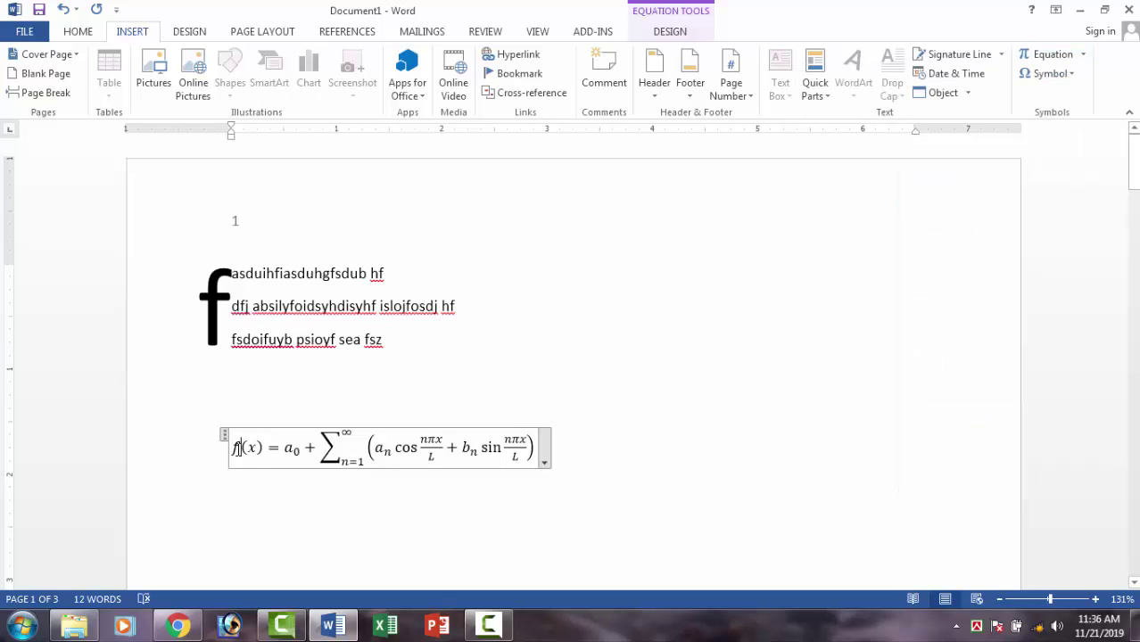
{"action": "key", "text": "BackSpace"}
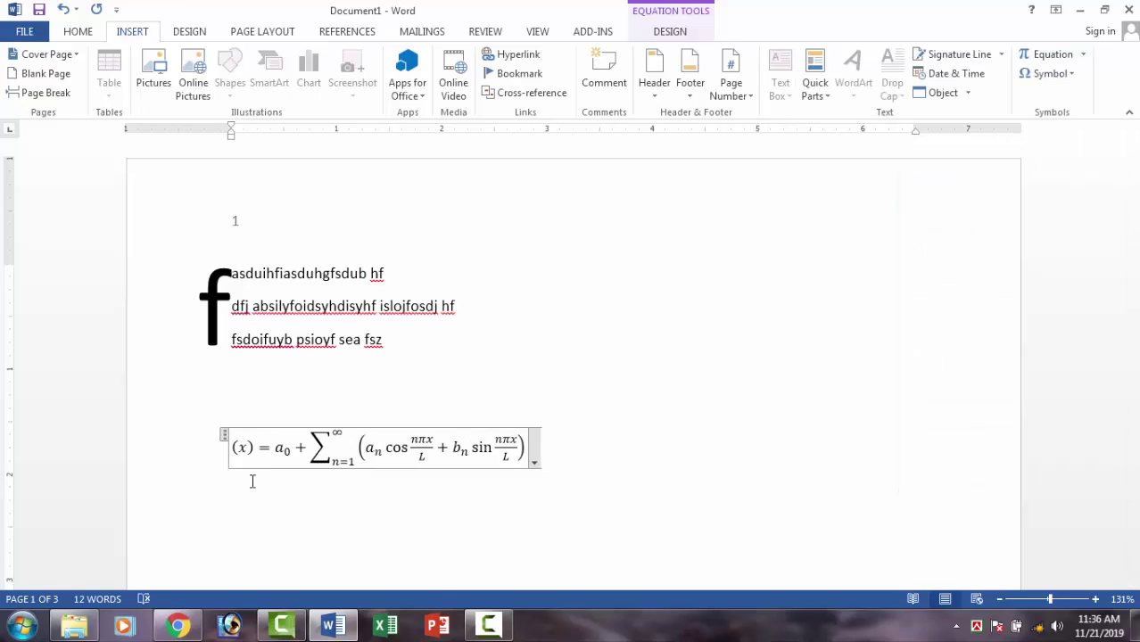
{"action": "type", "text": "a"}
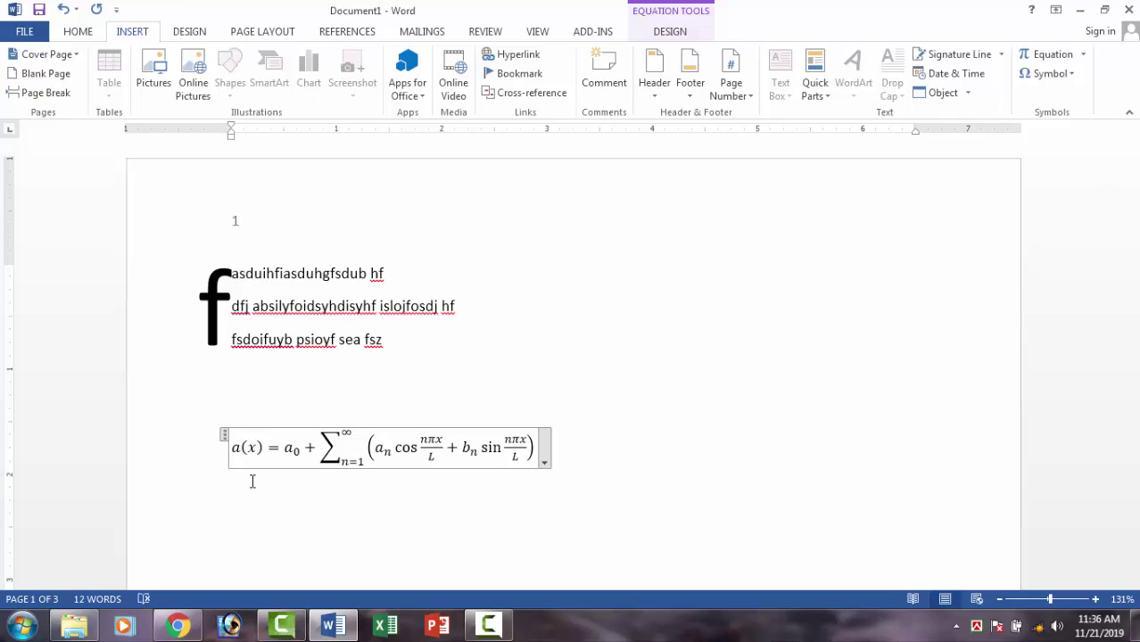
Replace x with e so the left side reads a(e), then show the Symbol quick list.
{"action": "key", "text": "Right"}
{"action": "key", "text": "shift+Right"}
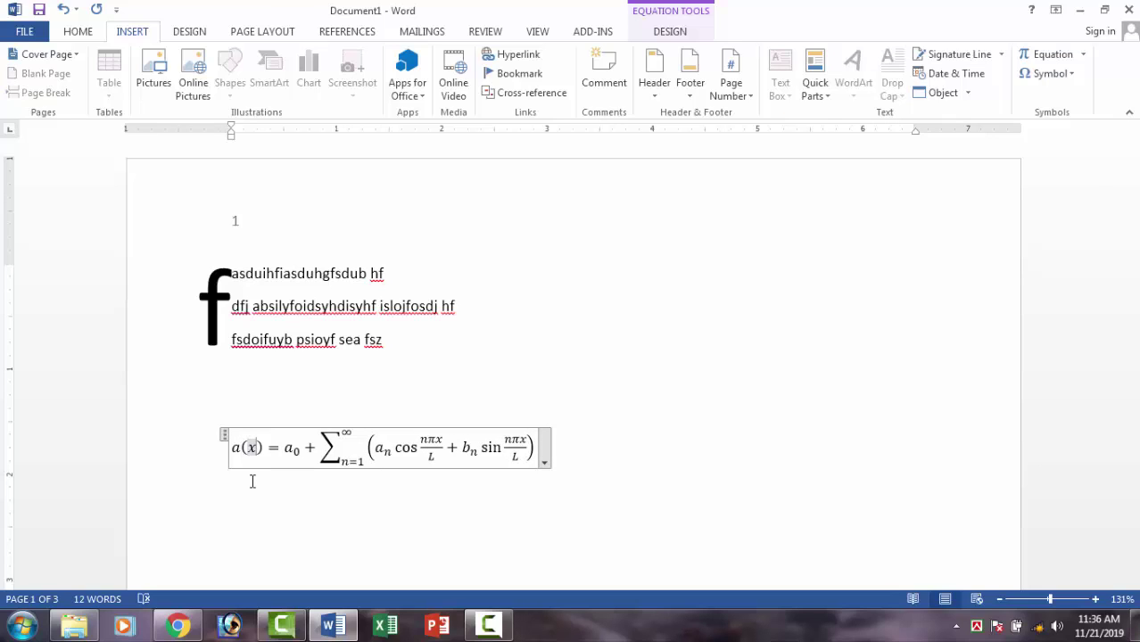
{"action": "key", "text": "BackSpace"}
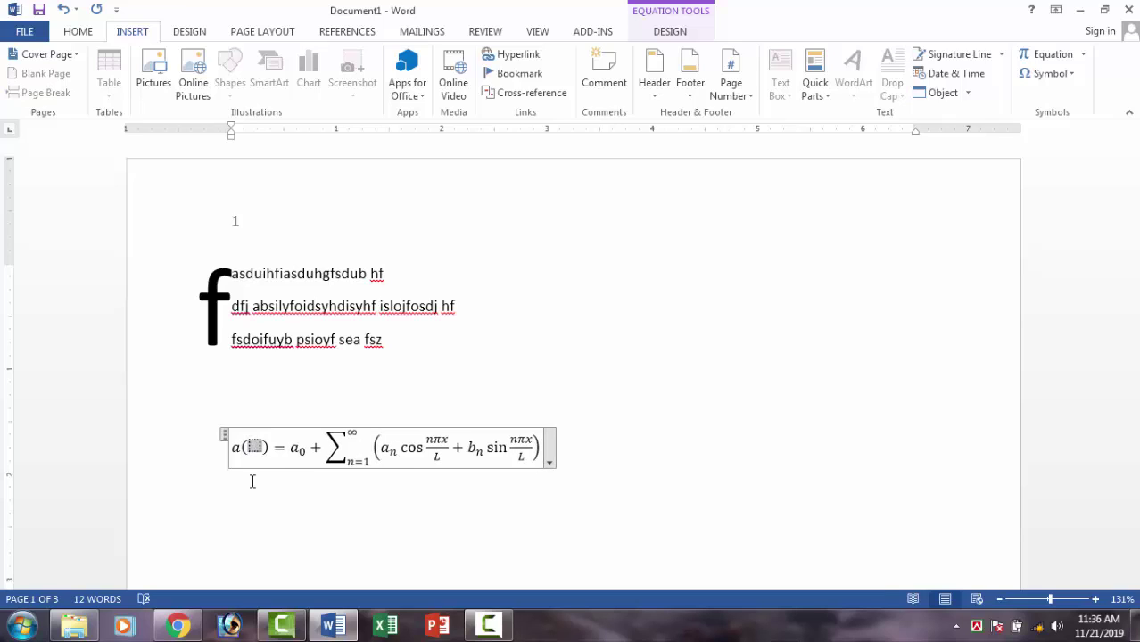
{"action": "type", "text": "e"}
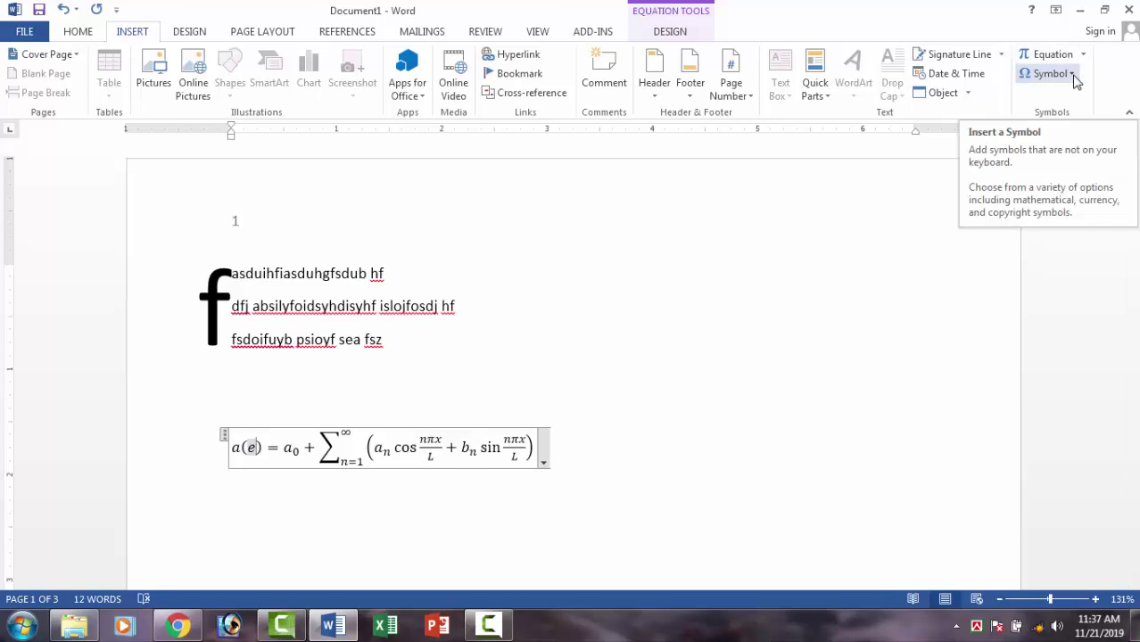
{"action": "left_click", "coordinate": [511, 375]}
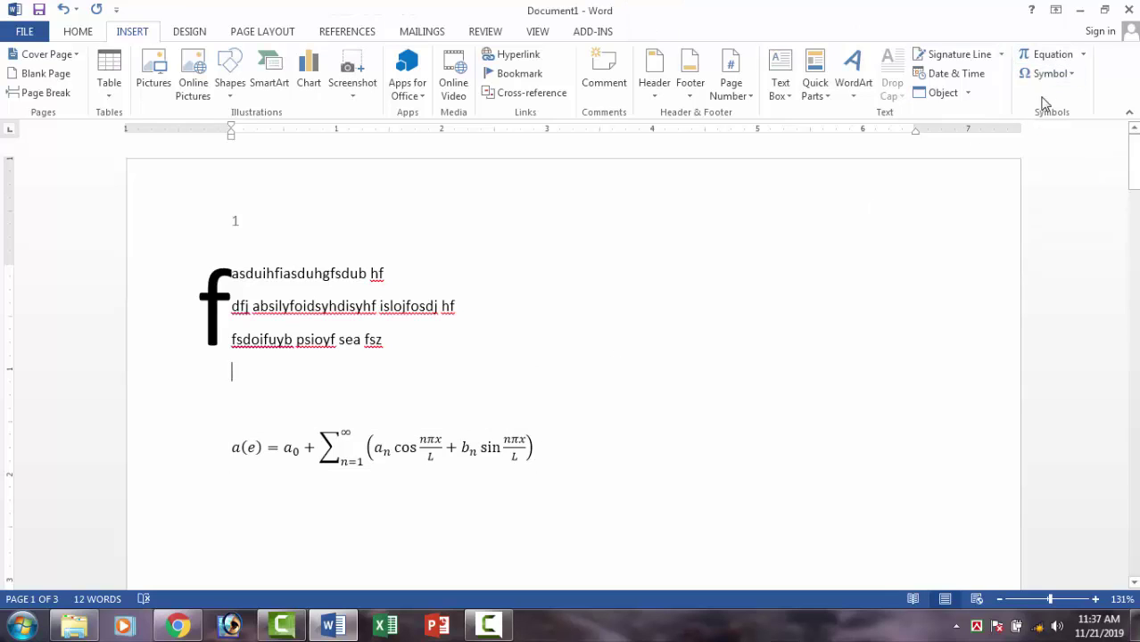
{"action": "left_click", "coordinate": [1073, 77]}
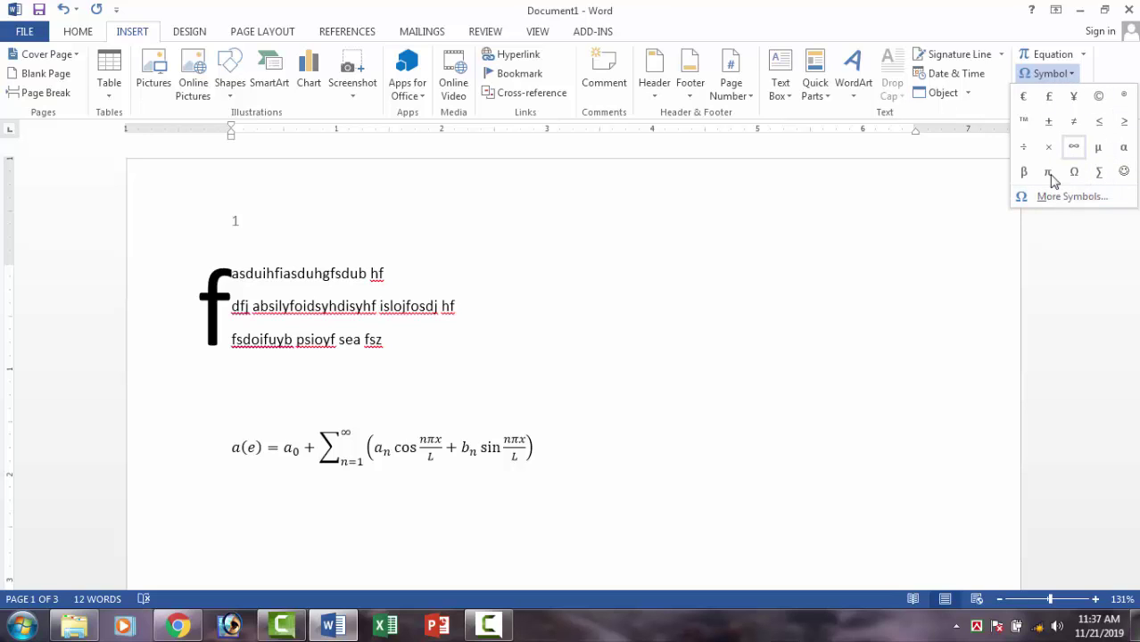
Insert Dingbat Negative Circled Number Ten from the Dingbats subset via More Symbols.
{"action": "left_click", "coordinate": [1081, 198]}
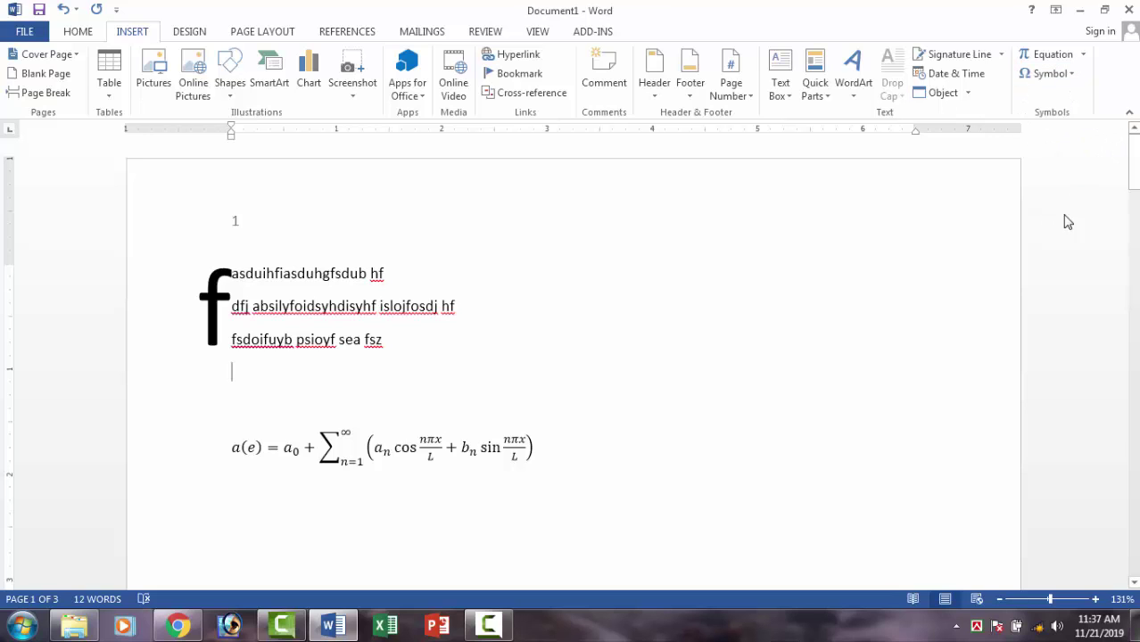
{"action": "left_click_drag", "start_coordinate": [726, 135], "coordinate": [1020, 144]}
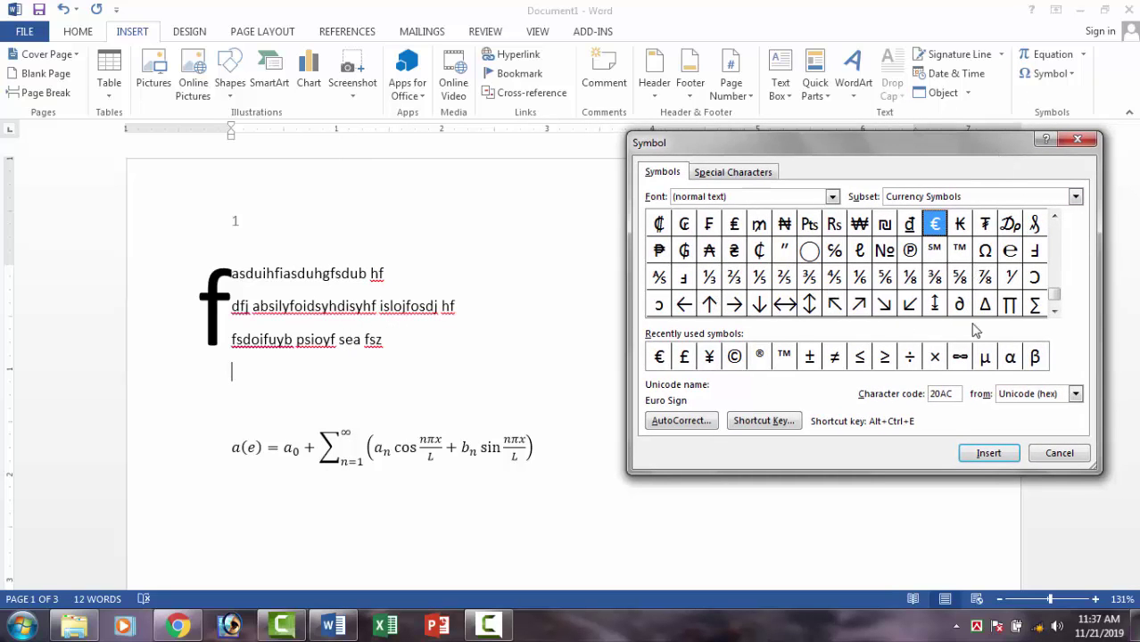
{"action": "left_click_drag", "start_coordinate": [1055, 294], "coordinate": [901, 283]}
{"action": "left_click", "coordinate": [859, 305]}
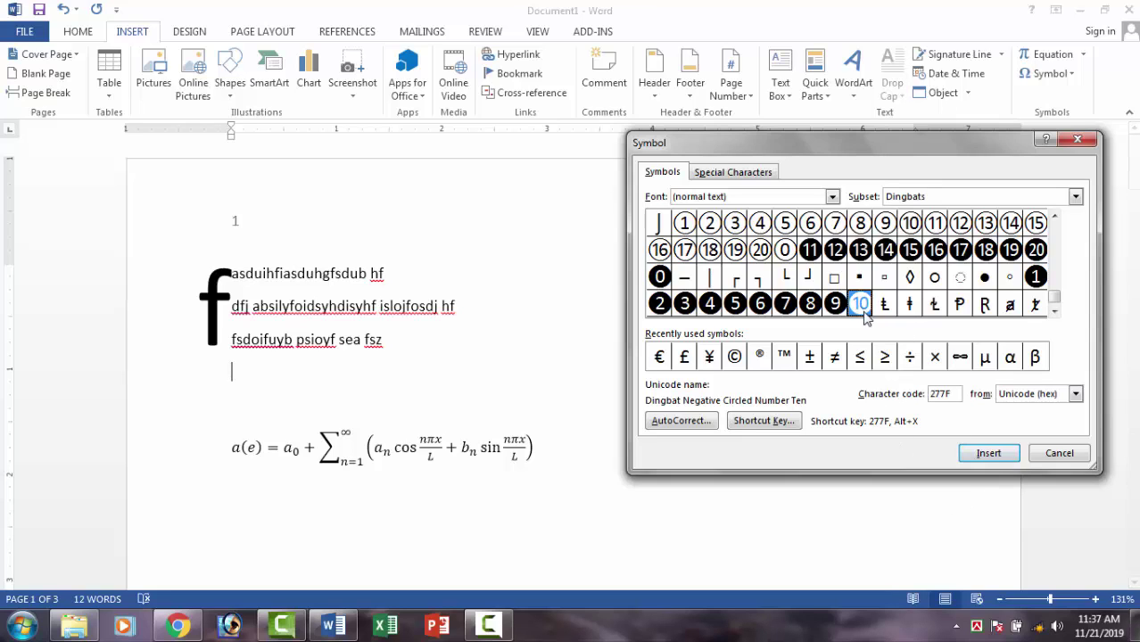
{"action": "left_click", "coordinate": [987, 454]}
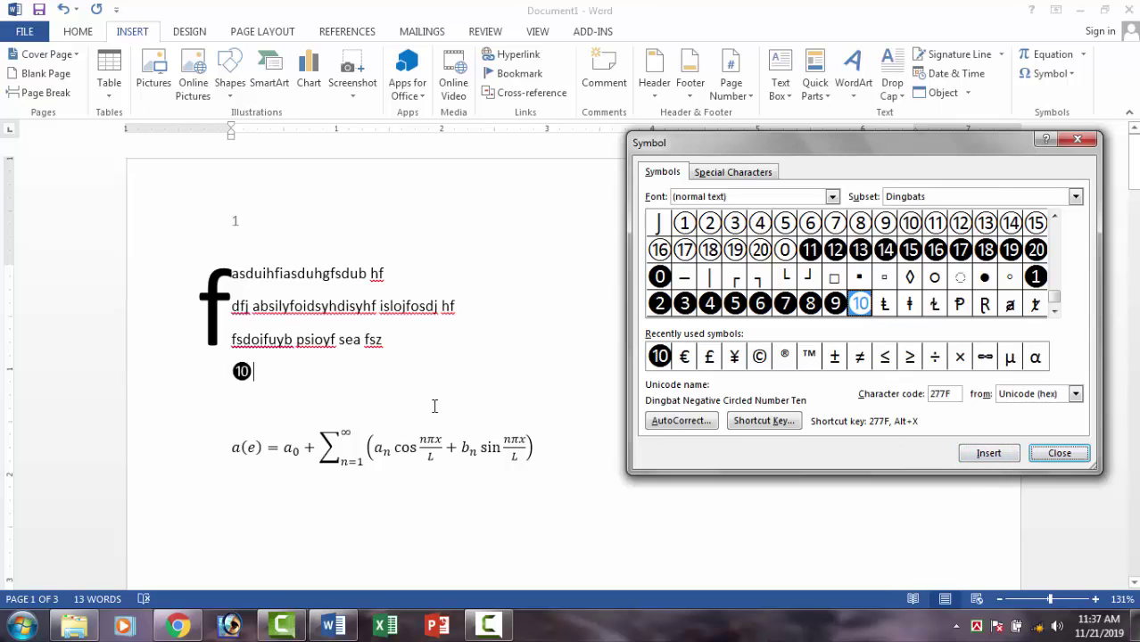
{"action": "left_click", "coordinate": [1078, 139]}
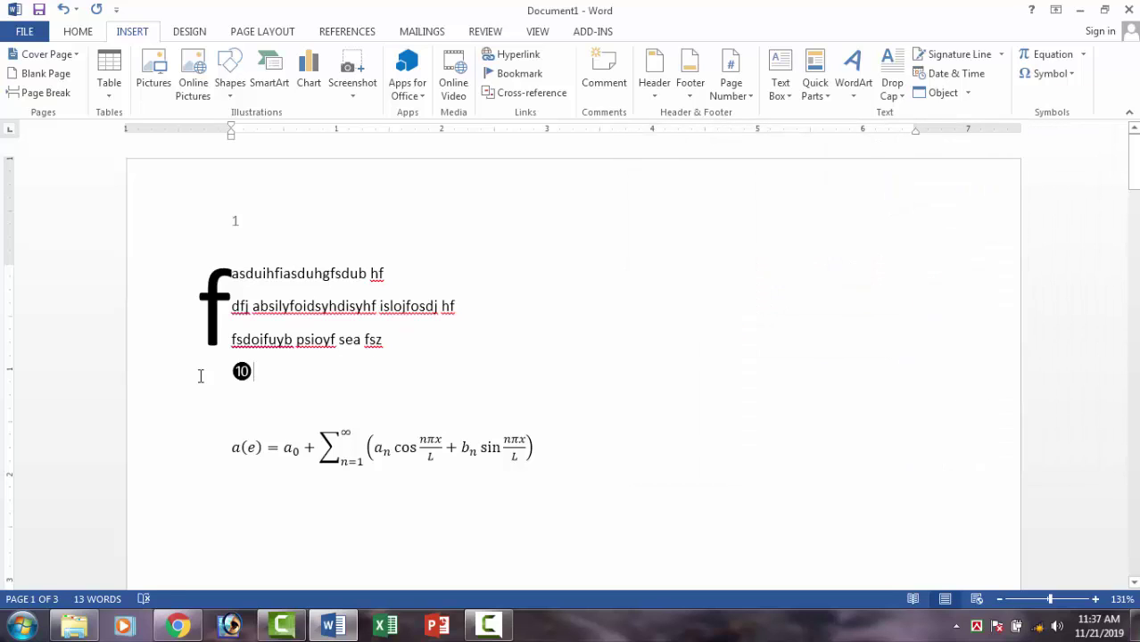
Select the inserted circled 10 symbol.
{"action": "left_click", "coordinate": [200, 373]}
{"action": "left_click", "coordinate": [264, 384]}
{"action": "left_click", "coordinate": [205, 378]}
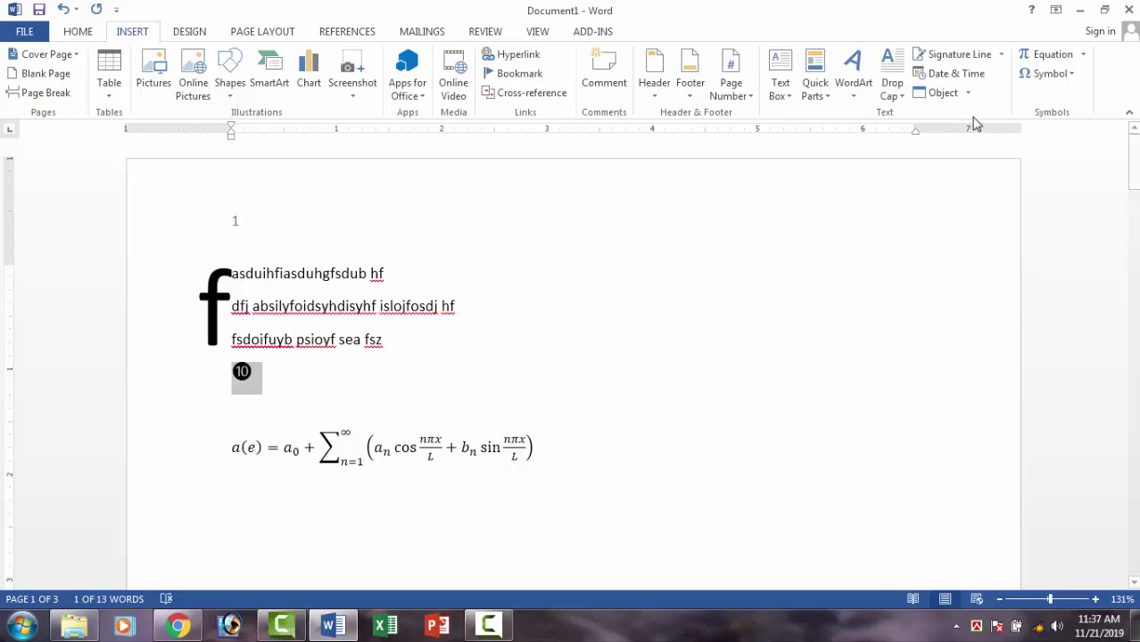
Replace the circled 10 with the Euro Sign (€) from the Symbol dialog and select it.
{"action": "left_click", "coordinate": [1074, 75]}
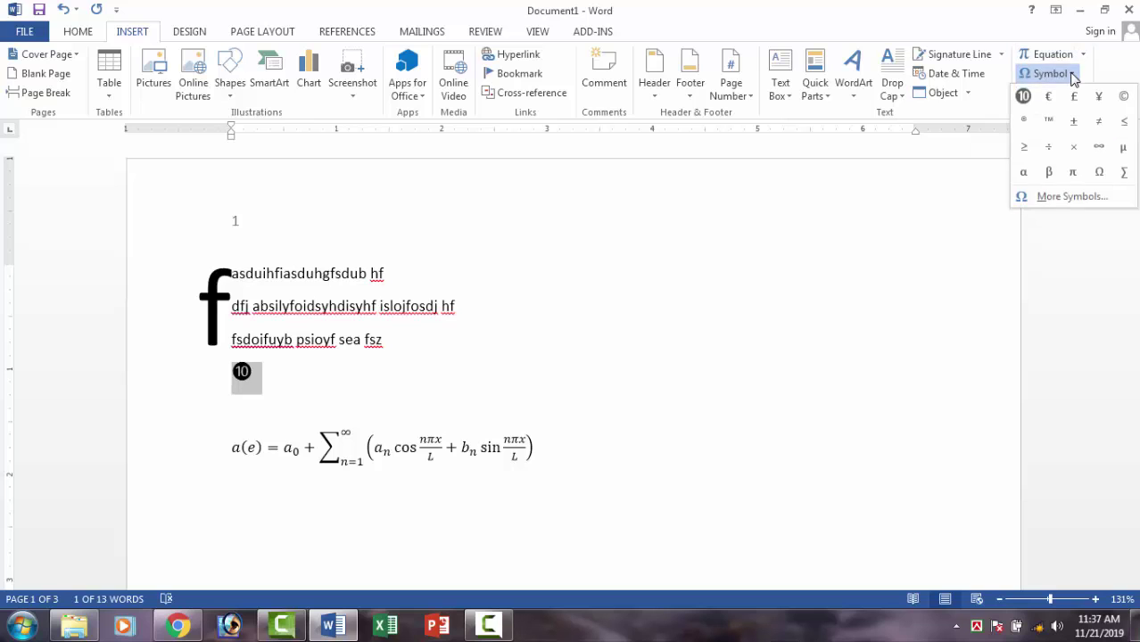
{"action": "left_click", "coordinate": [1070, 197]}
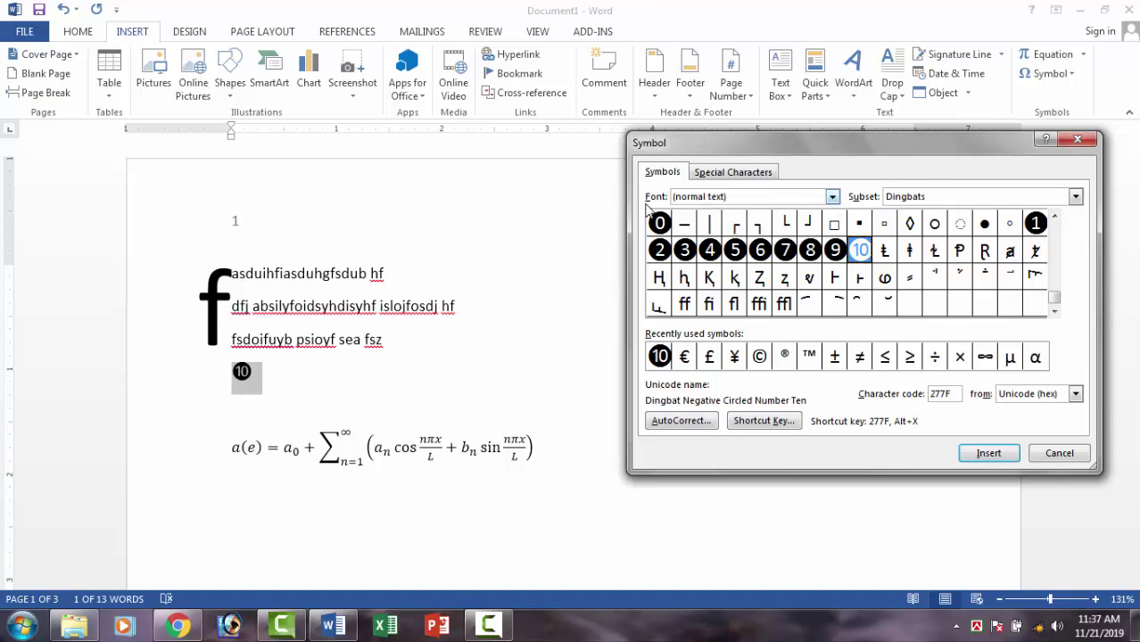
{"action": "left_click", "coordinate": [831, 196]}
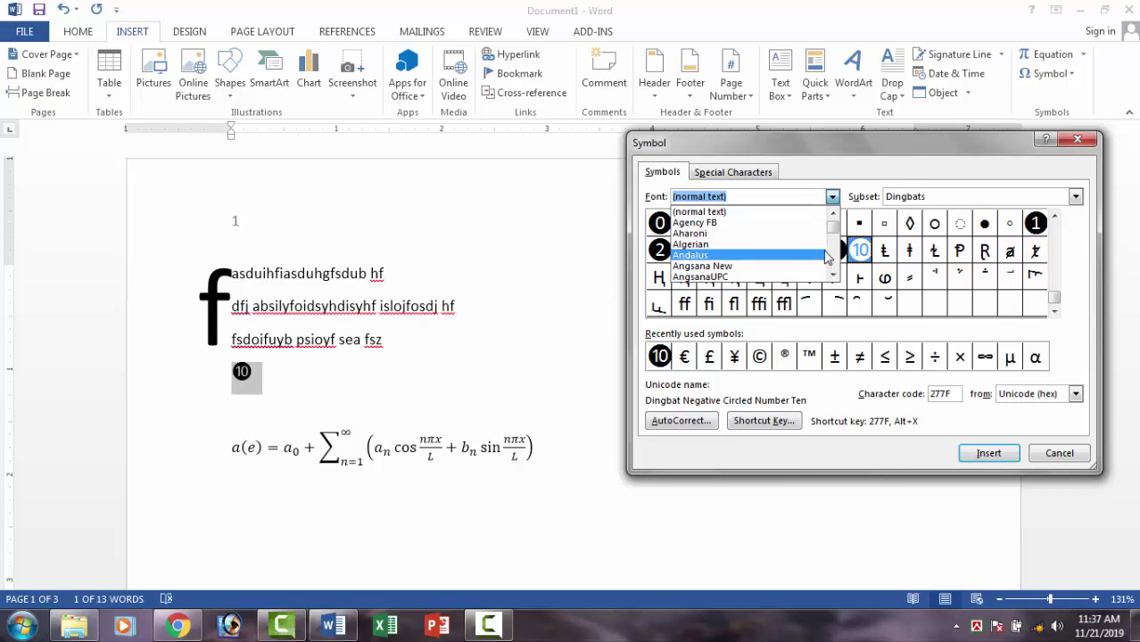
{"action": "mouse_move", "coordinate": [832, 219]}
{"action": "left_mouse_down"}
{"action": "mouse_move", "coordinate": [839, 291]}
{"action": "mouse_move", "coordinate": [833, 214]}
{"action": "left_mouse_up"}
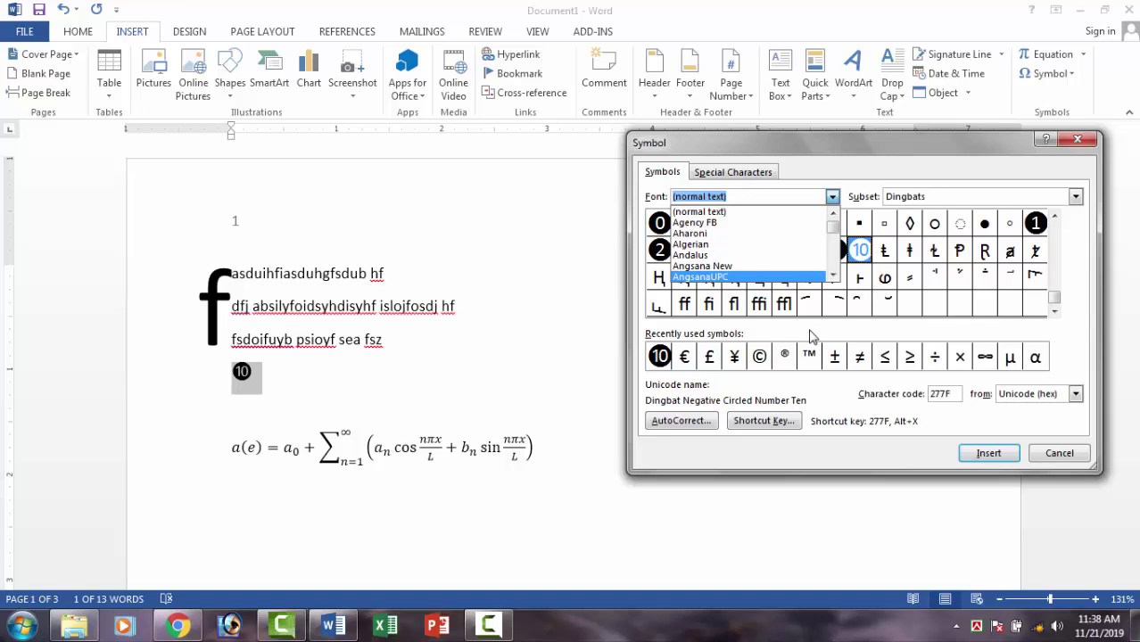
{"action": "left_click", "coordinate": [1077, 198]}
{"action": "left_click", "coordinate": [1077, 198]}
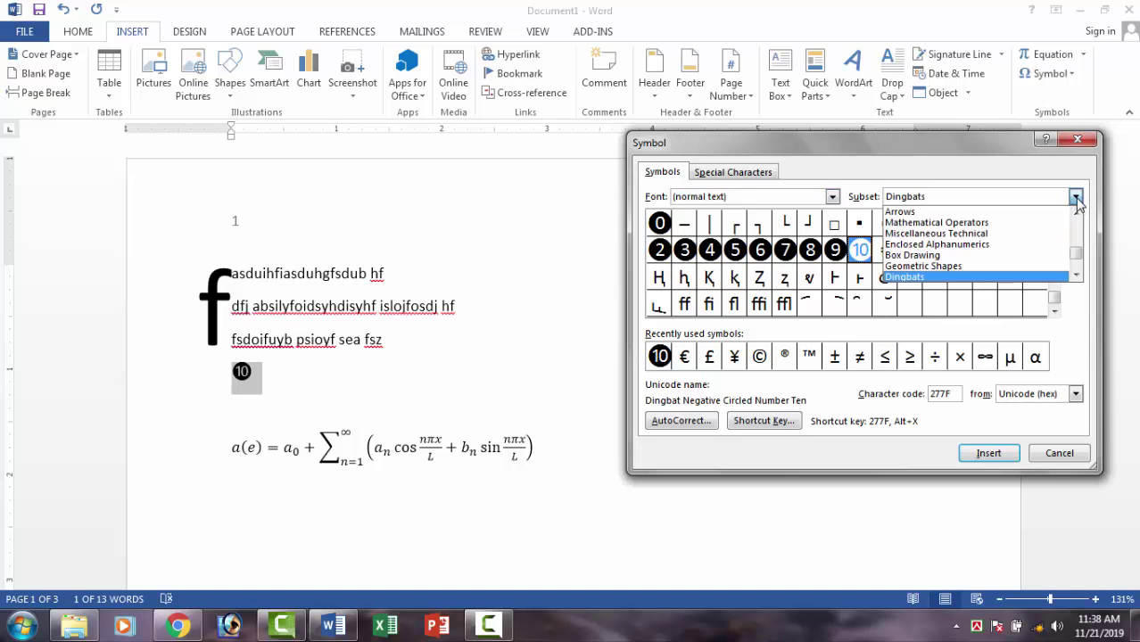
{"action": "left_click", "coordinate": [1000, 176]}
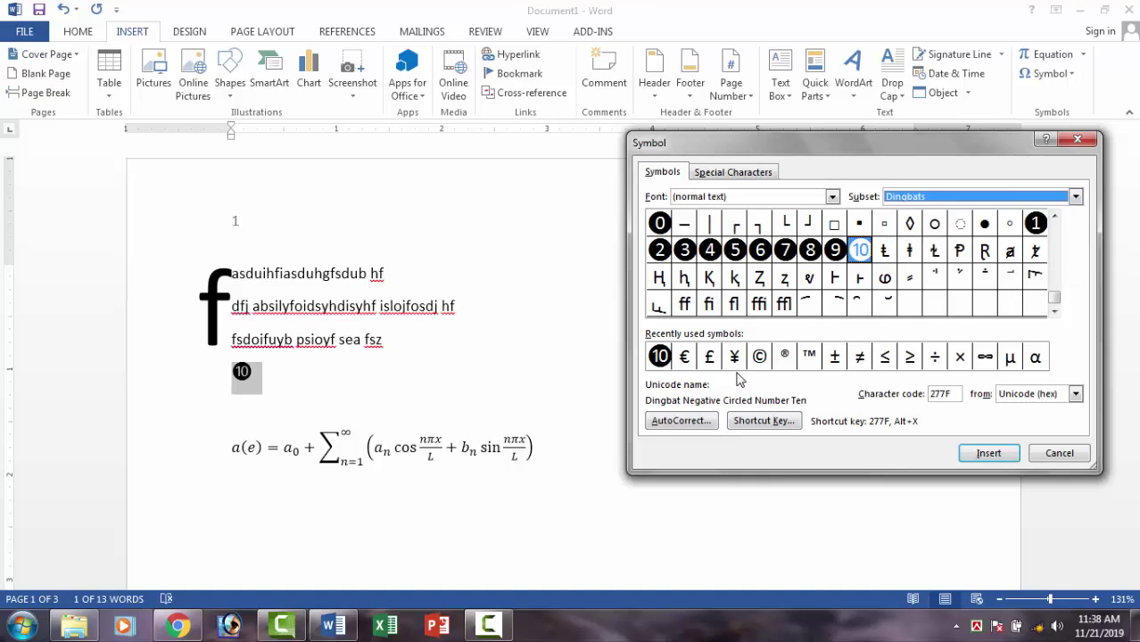
{"action": "left_click", "coordinate": [685, 359]}
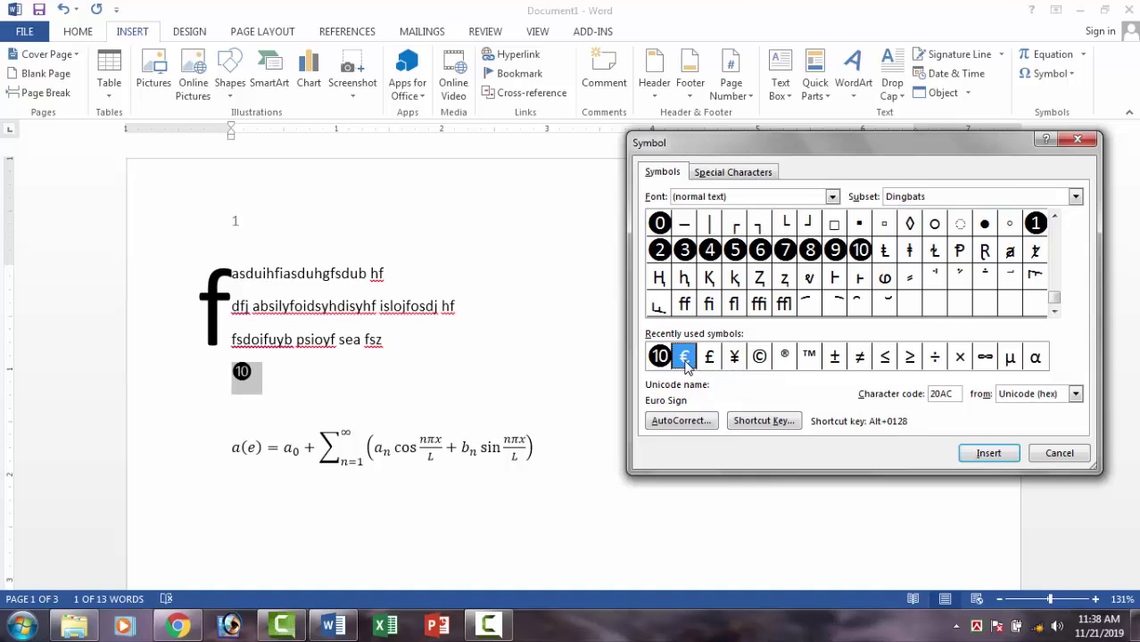
{"action": "left_click", "coordinate": [982, 453]}
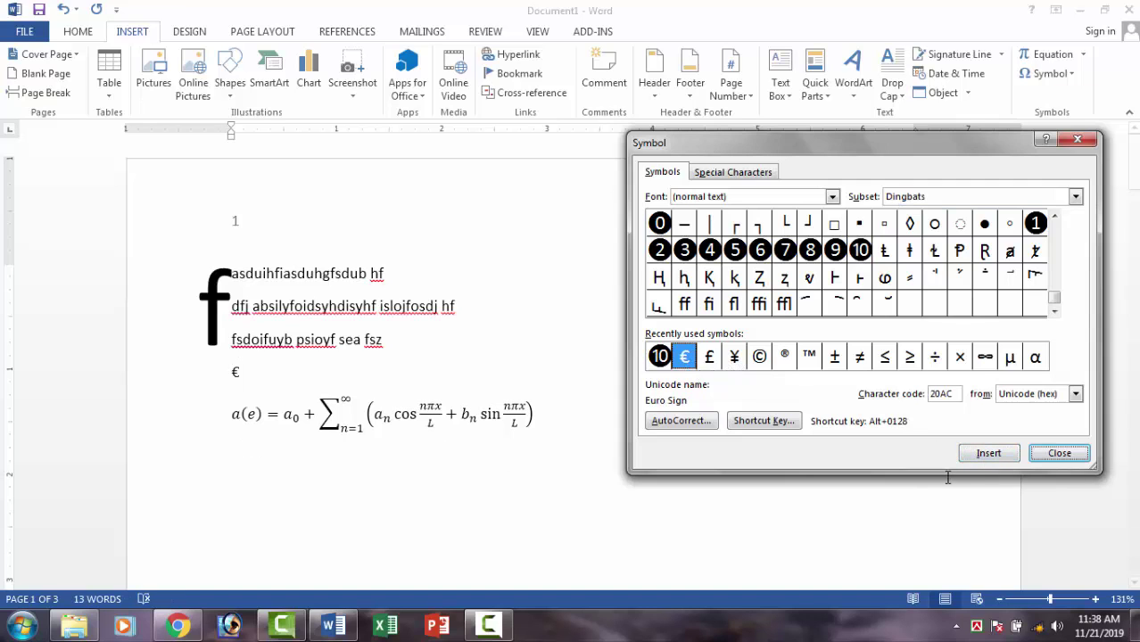
{"action": "left_click", "coordinate": [1050, 460]}
{"action": "left_click", "coordinate": [160, 374]}
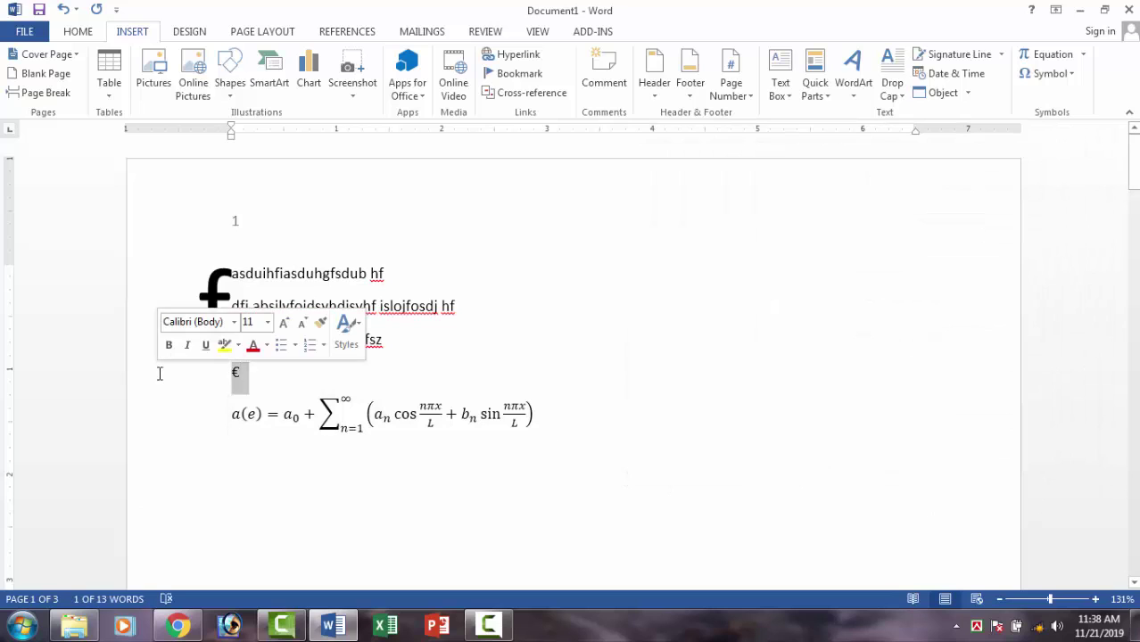
Enlarge the € with Ctrl+Shift+> twice, then click away to deselect it.
{"action": "key", "text": "ctrl+shift+period"}
{"action": "key", "text": "ctrl+shift+period"}
{"action": "key", "text": "ctrl+shift+period"}
{"action": "key", "text": "ctrl+shift+period"}
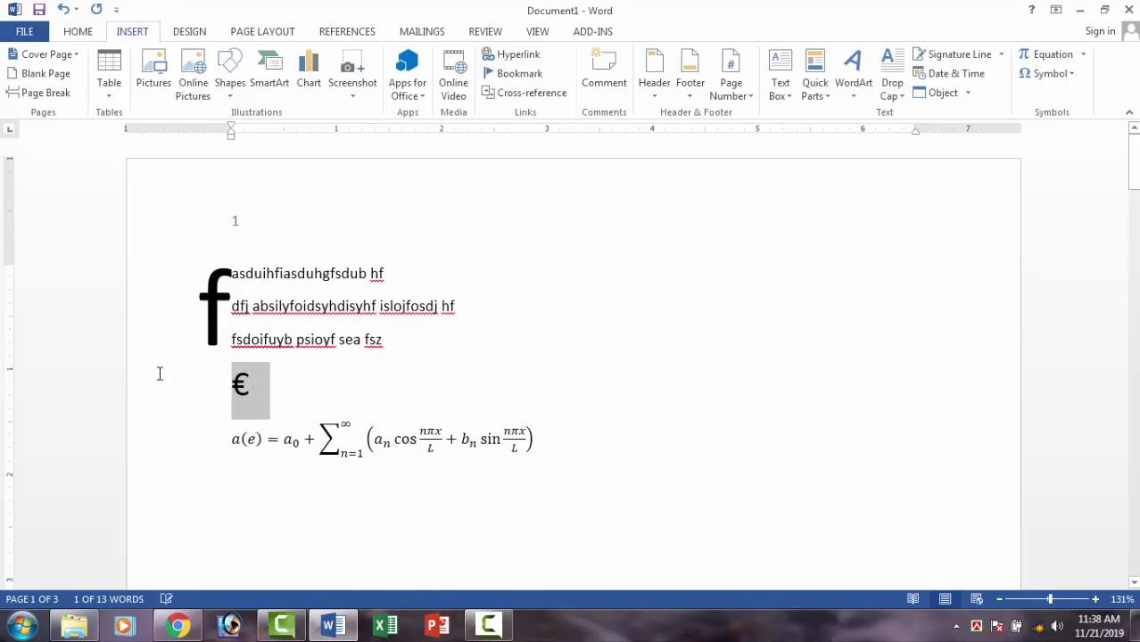
{"action": "key", "text": "ctrl+shift+period"}
{"action": "left_click", "coordinate": [718, 387]}
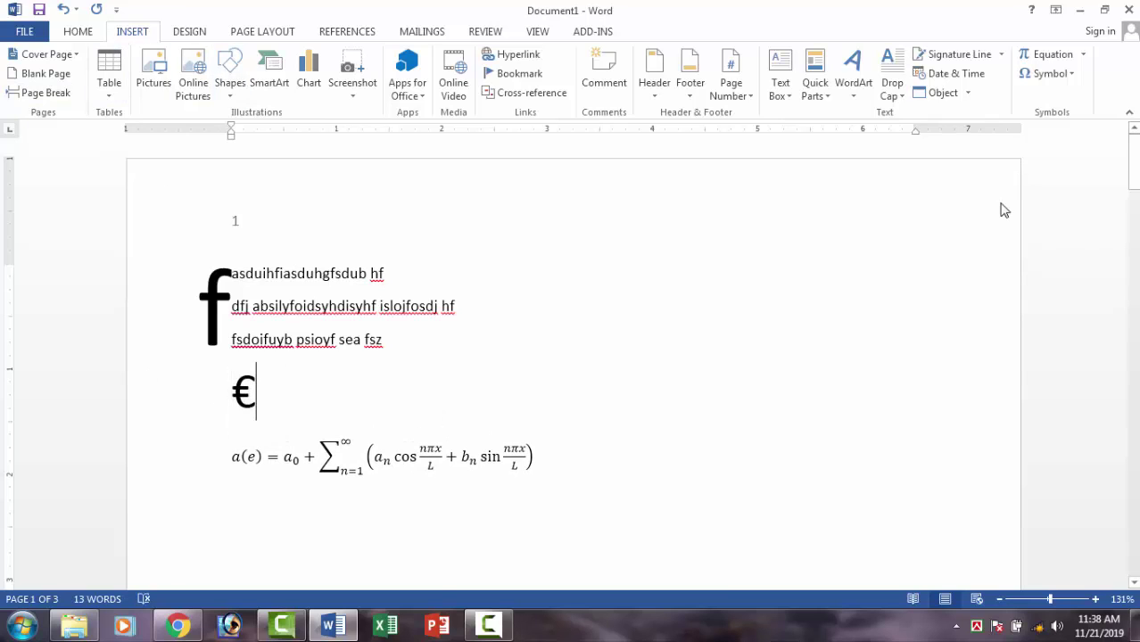
{"action": "left_click", "coordinate": [488, 624]}
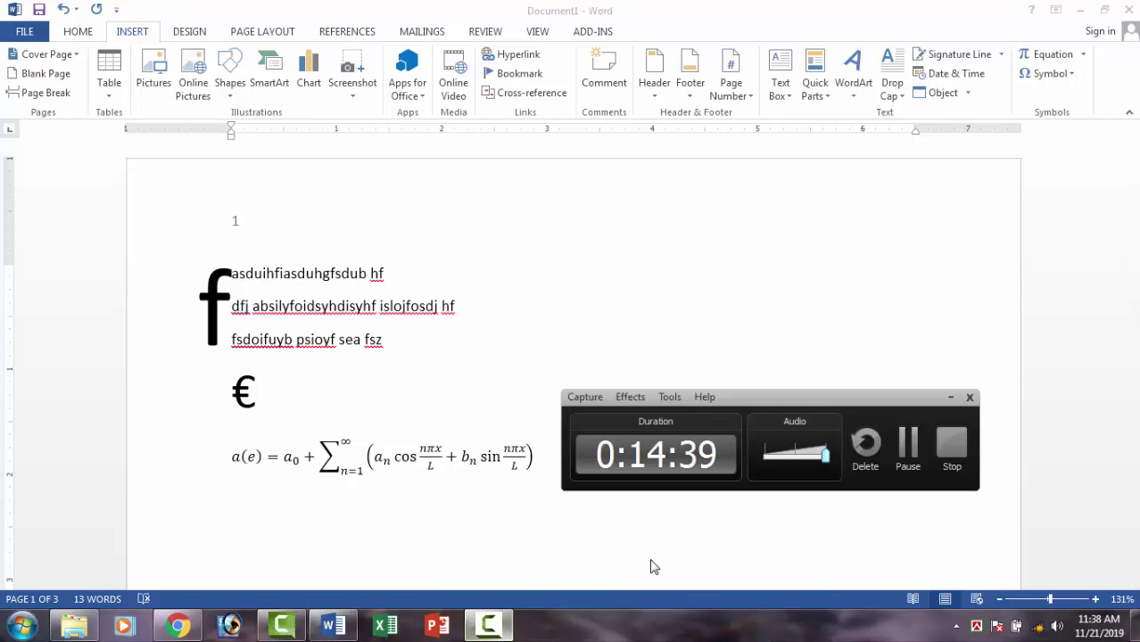
{"action": "left_click", "coordinate": [951, 397]}
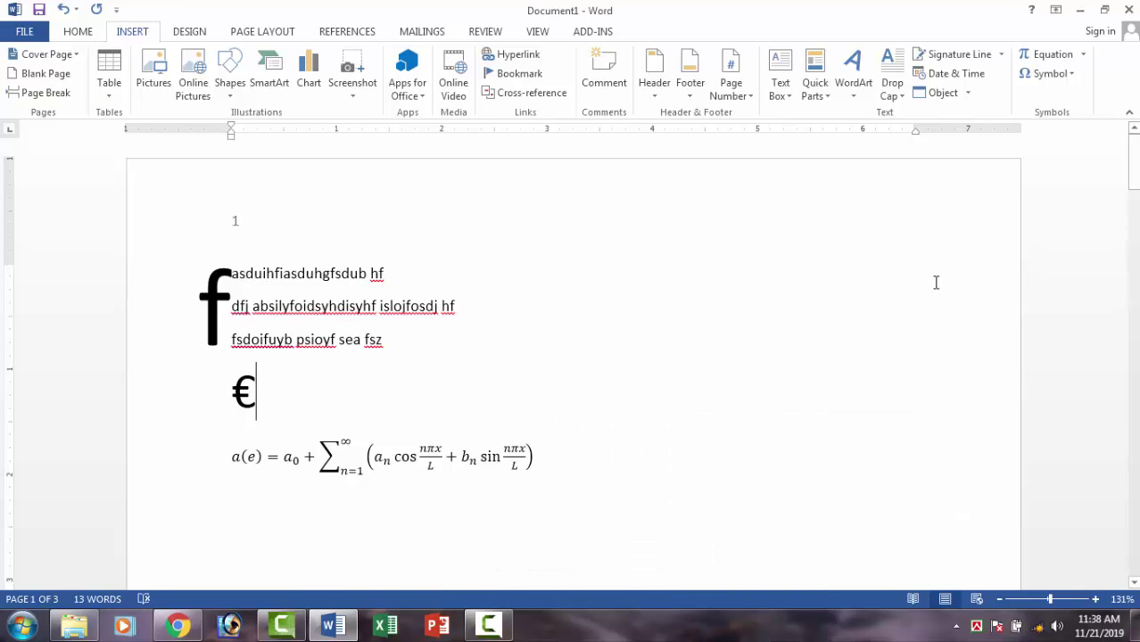